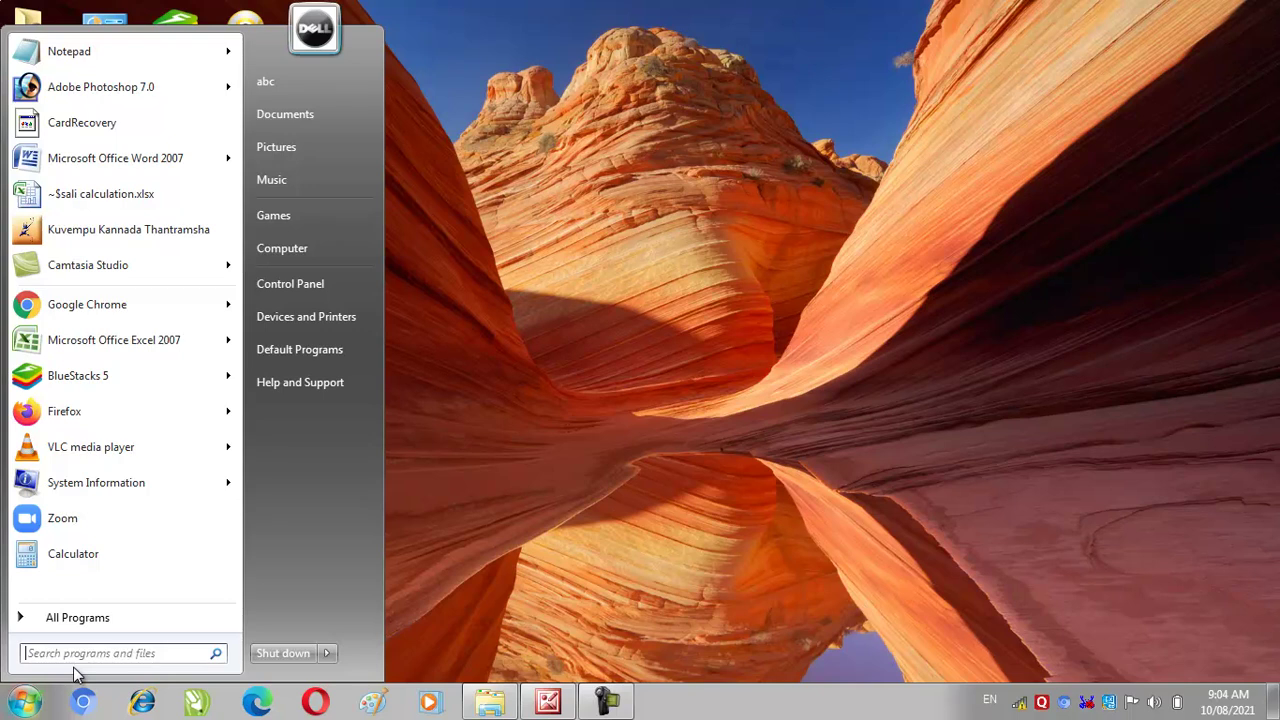
Launch Microsoft Word and enter the text "Letter" in the blank document
{"action": "type", "text": "winword"}
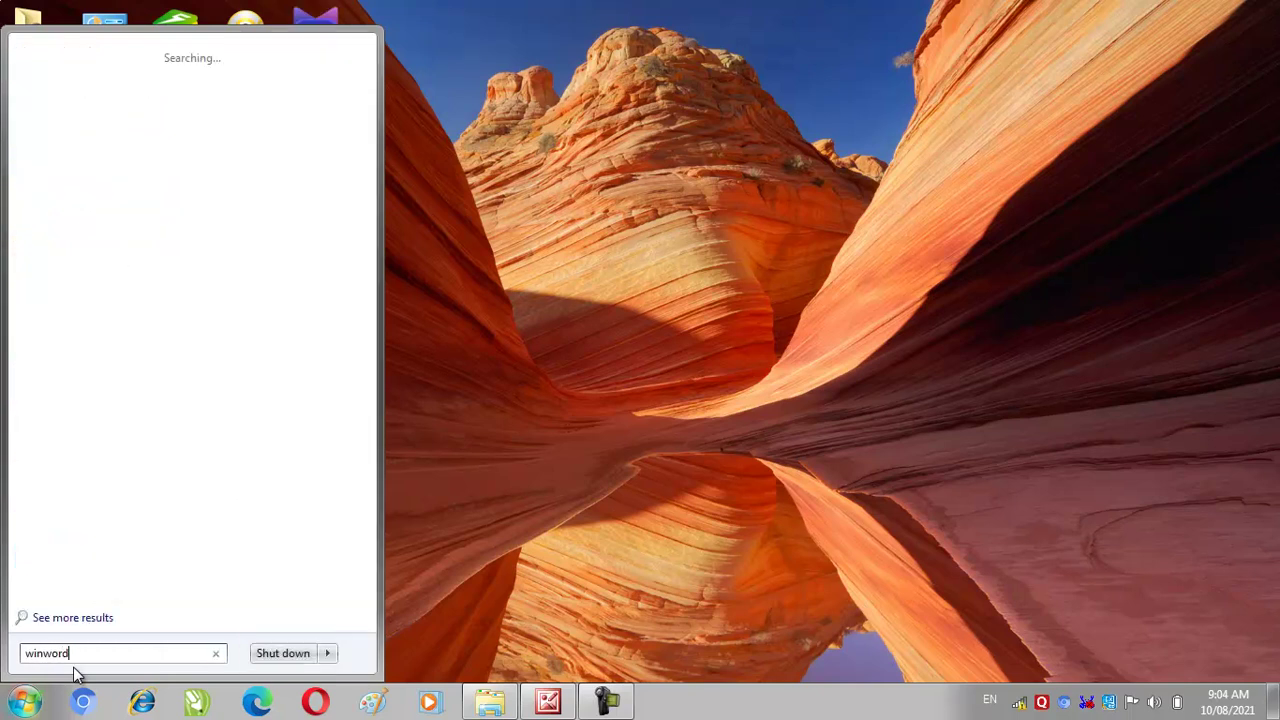
{"action": "key", "text": "Return"}
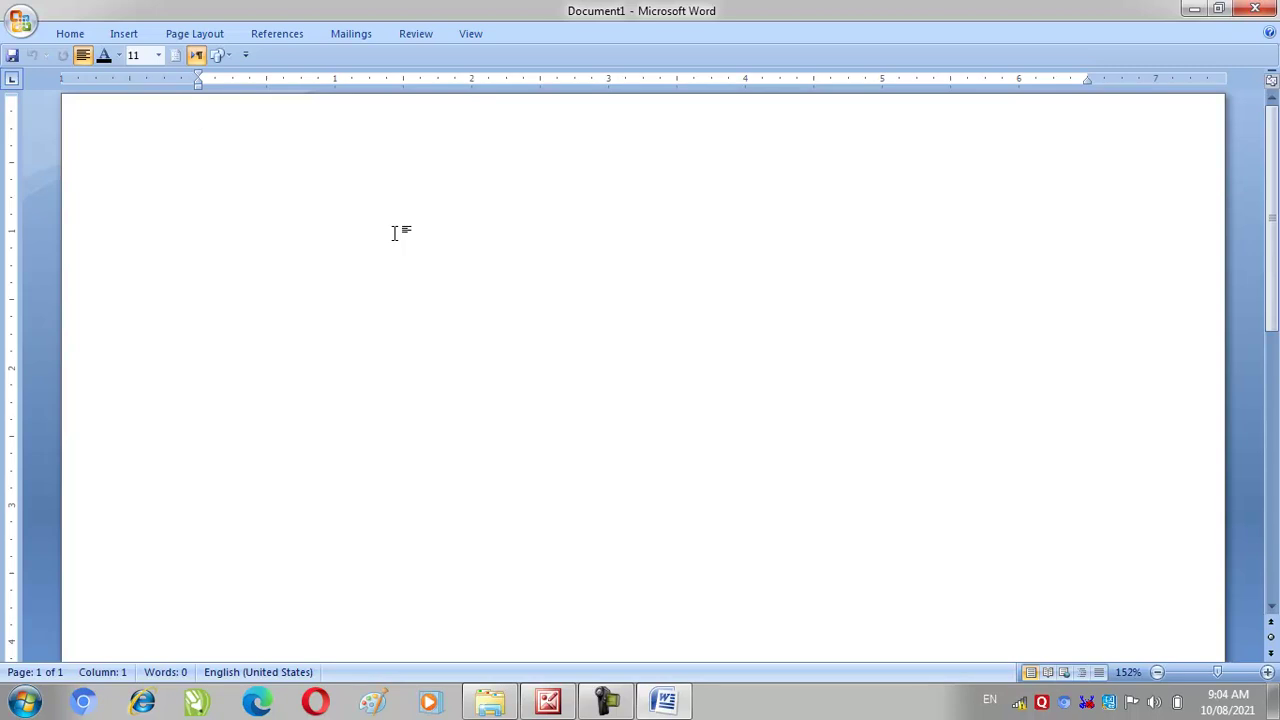
{"action": "type", "text": "Letter"}
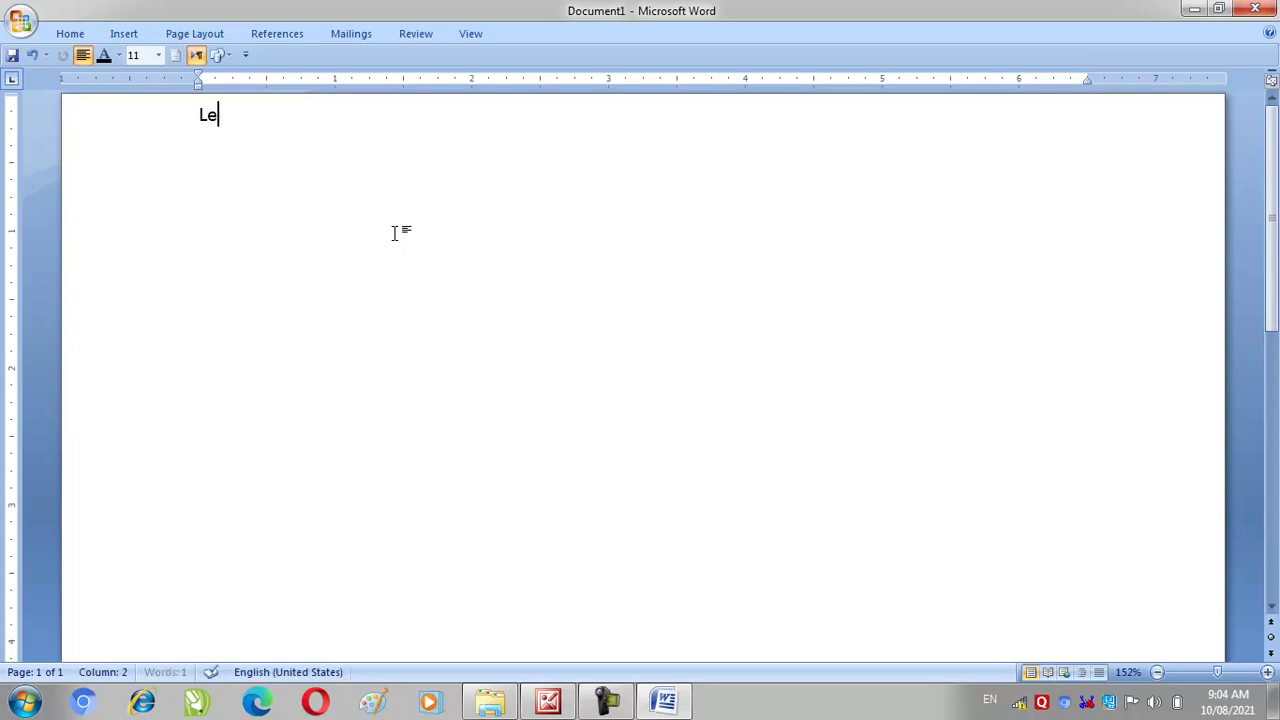
Save the document as Letter.docx in a new folder named "letters" on the Desktop
{"action": "left_click", "coordinate": [22, 28]}
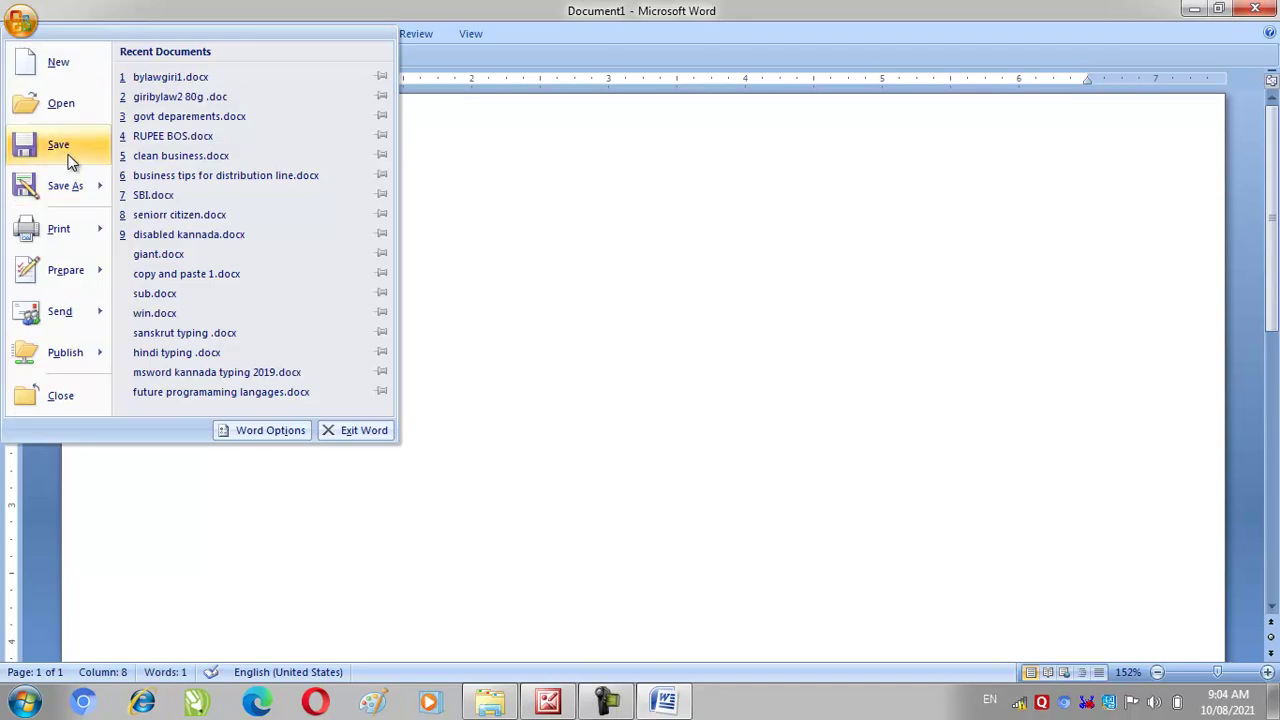
{"action": "left_click", "coordinate": [70, 160]}
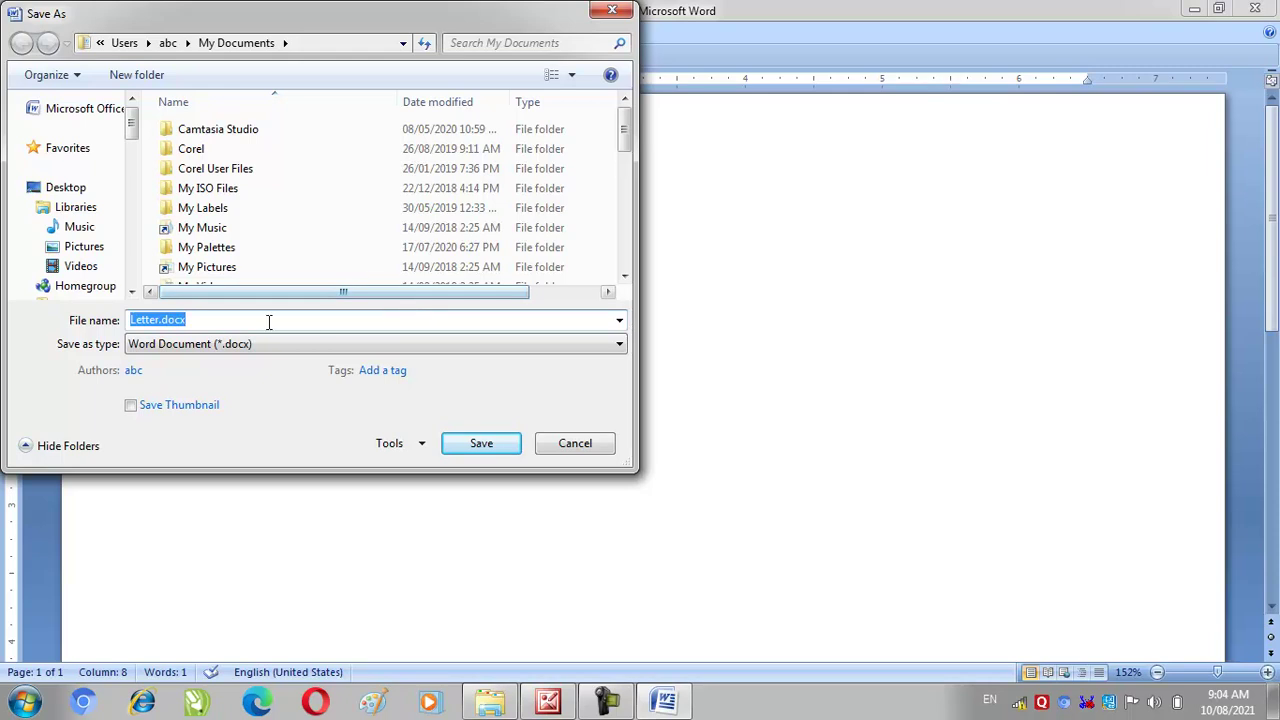
{"action": "left_click", "coordinate": [313, 53]}
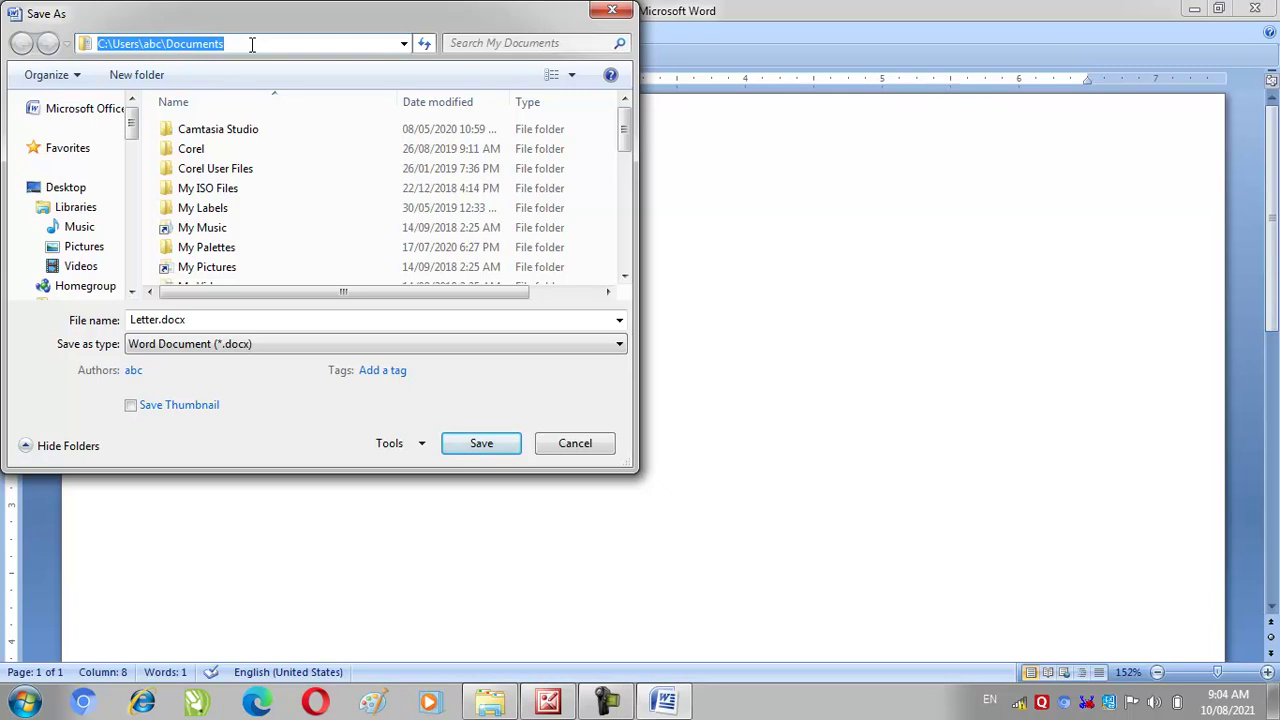
{"action": "left_click", "coordinate": [66, 188]}
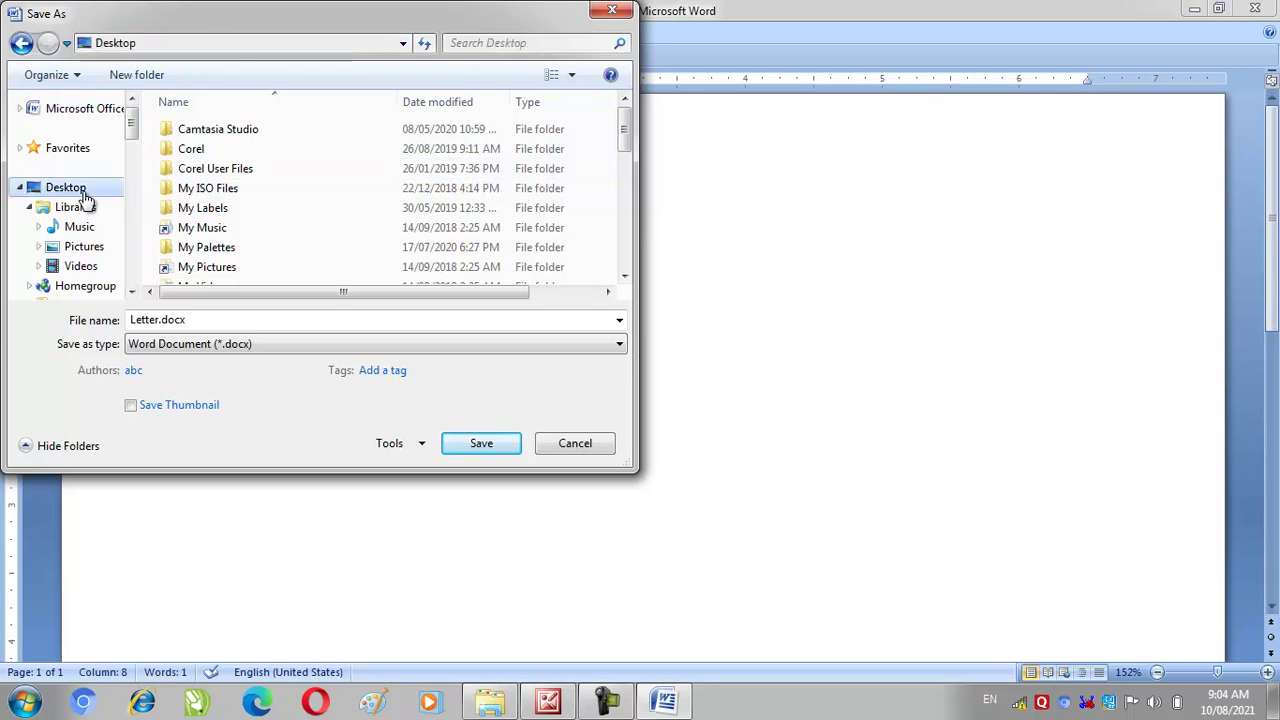
{"action": "left_click", "coordinate": [138, 78]}
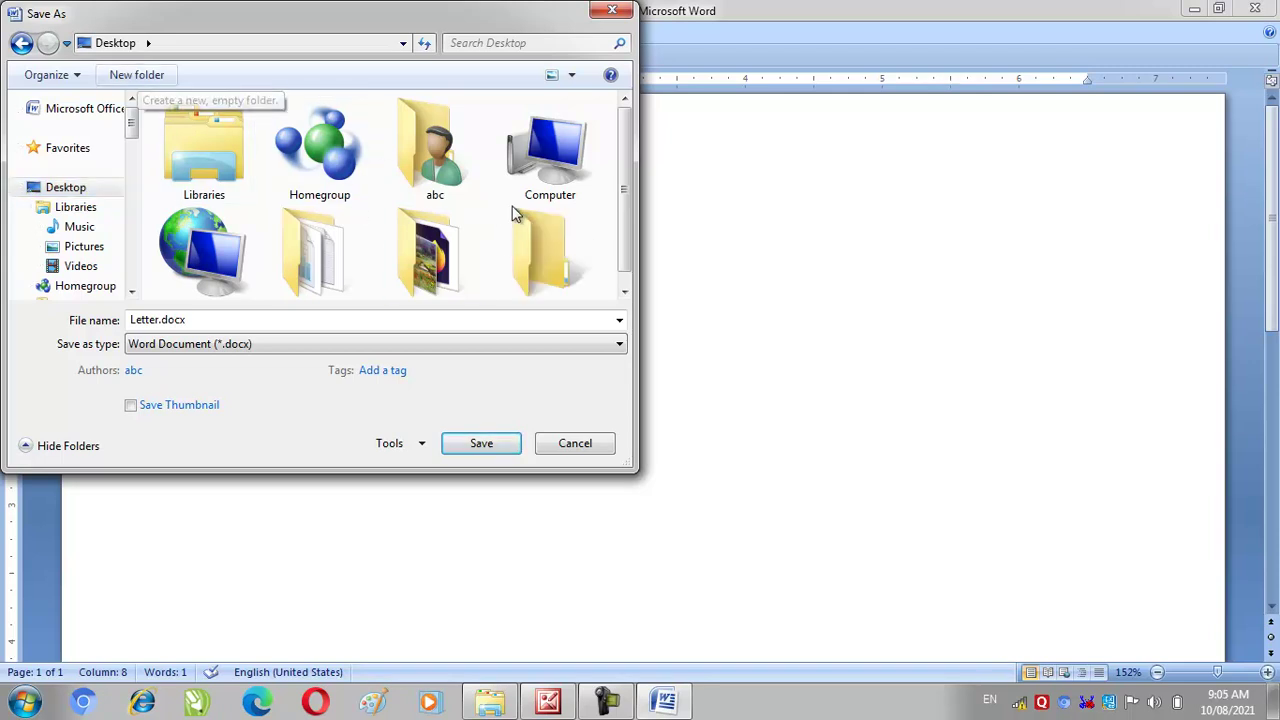
{"action": "type", "text": "letters"}
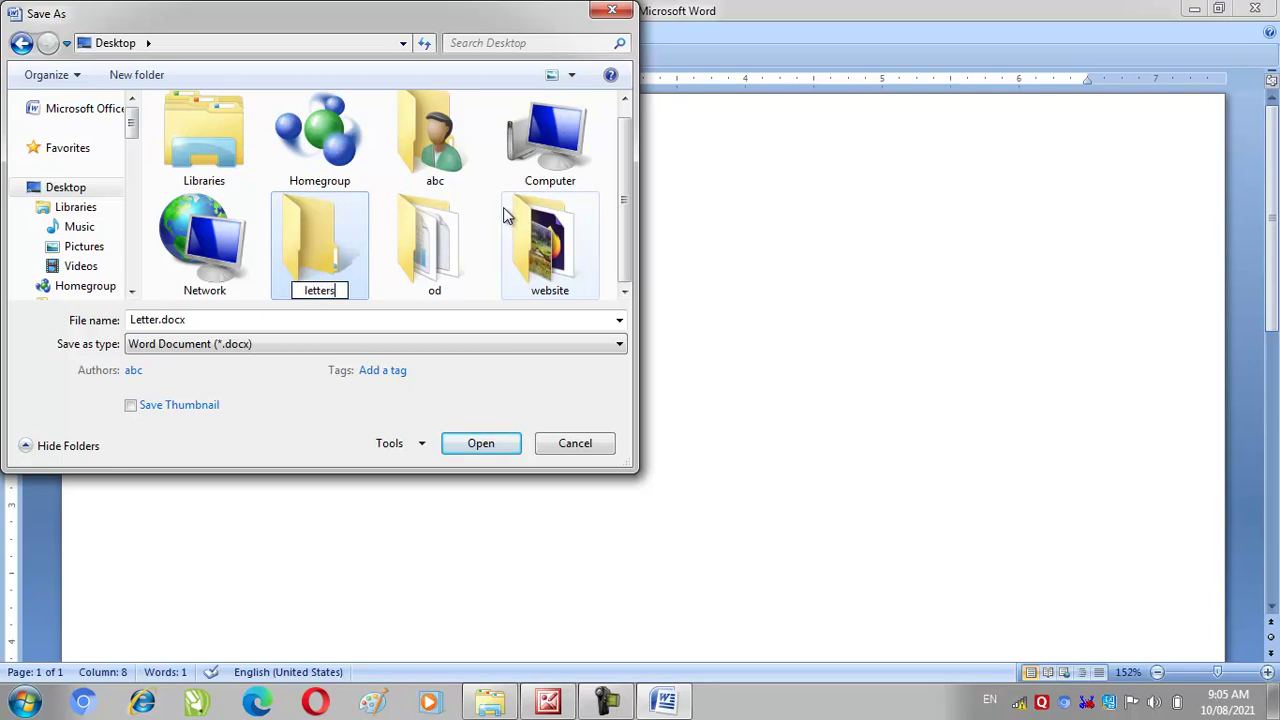
{"action": "key", "text": "Return"}
{"action": "double_click", "coordinate": [347, 244]}
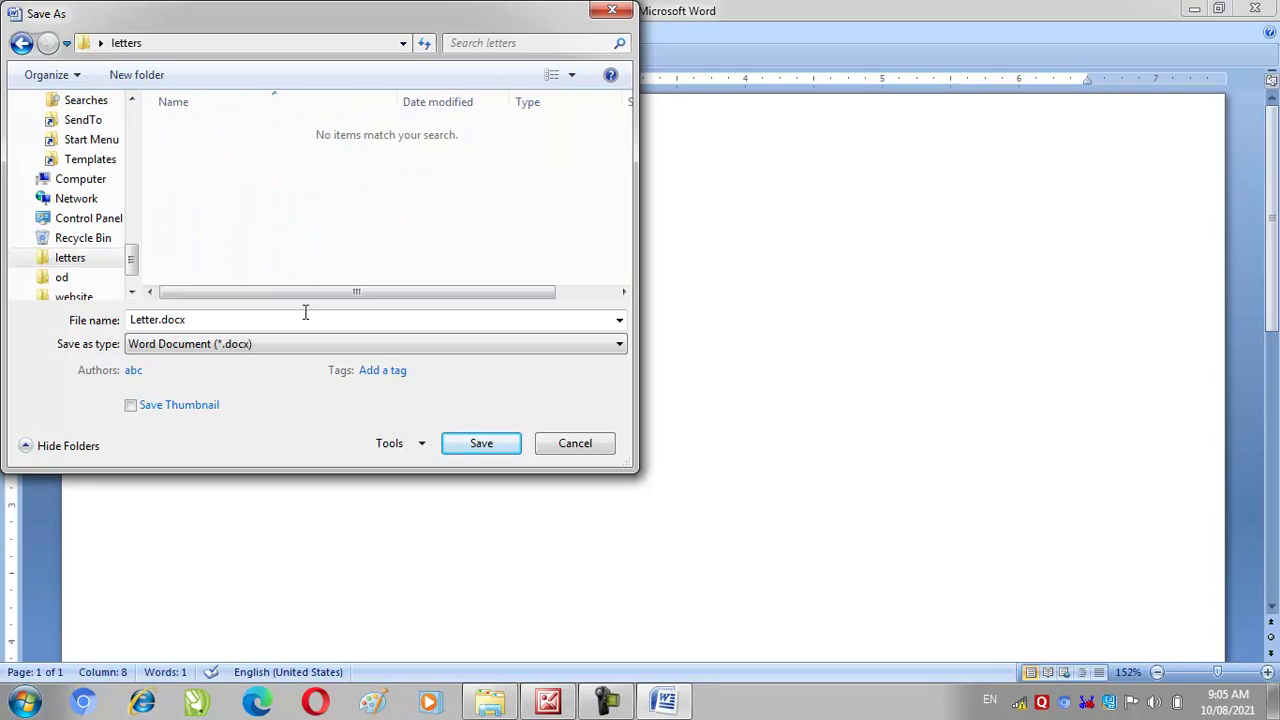
{"action": "left_click", "coordinate": [490, 446]}
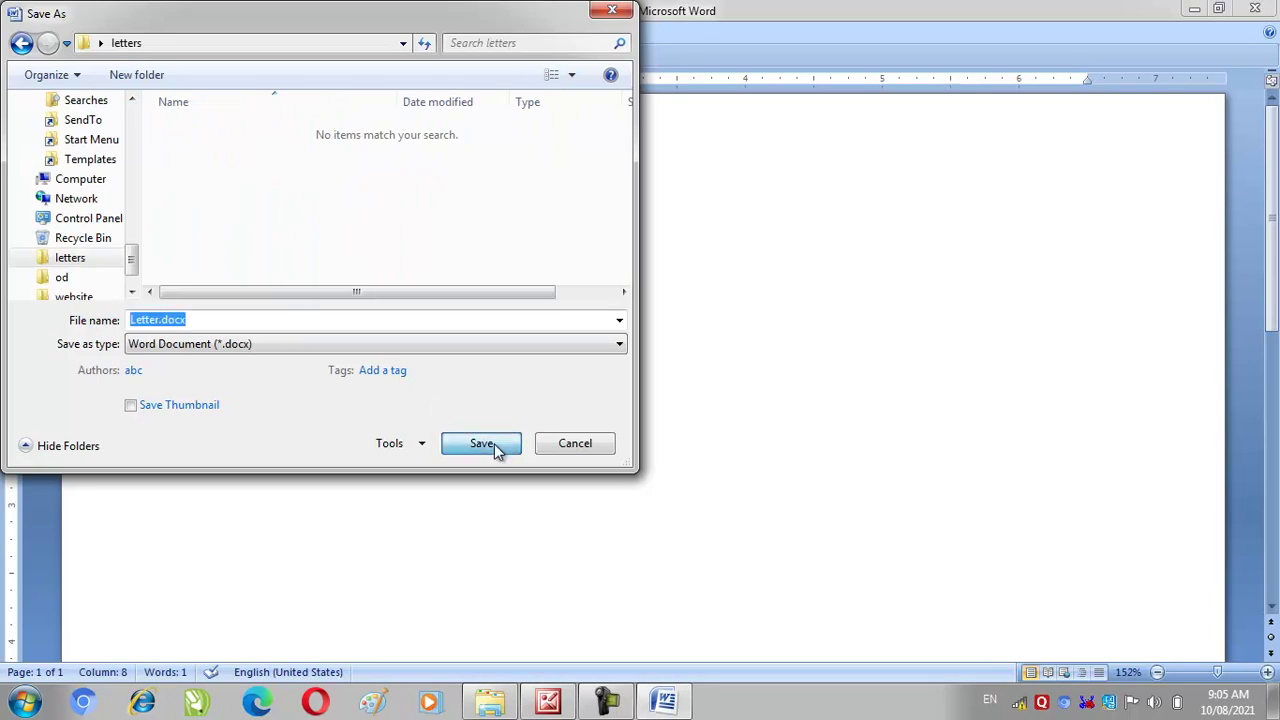
Minimize Word and check the desktop's letters folder for the saved Letter.docx, closing the folder window each time
{"action": "left_click", "coordinate": [1196, 10]}
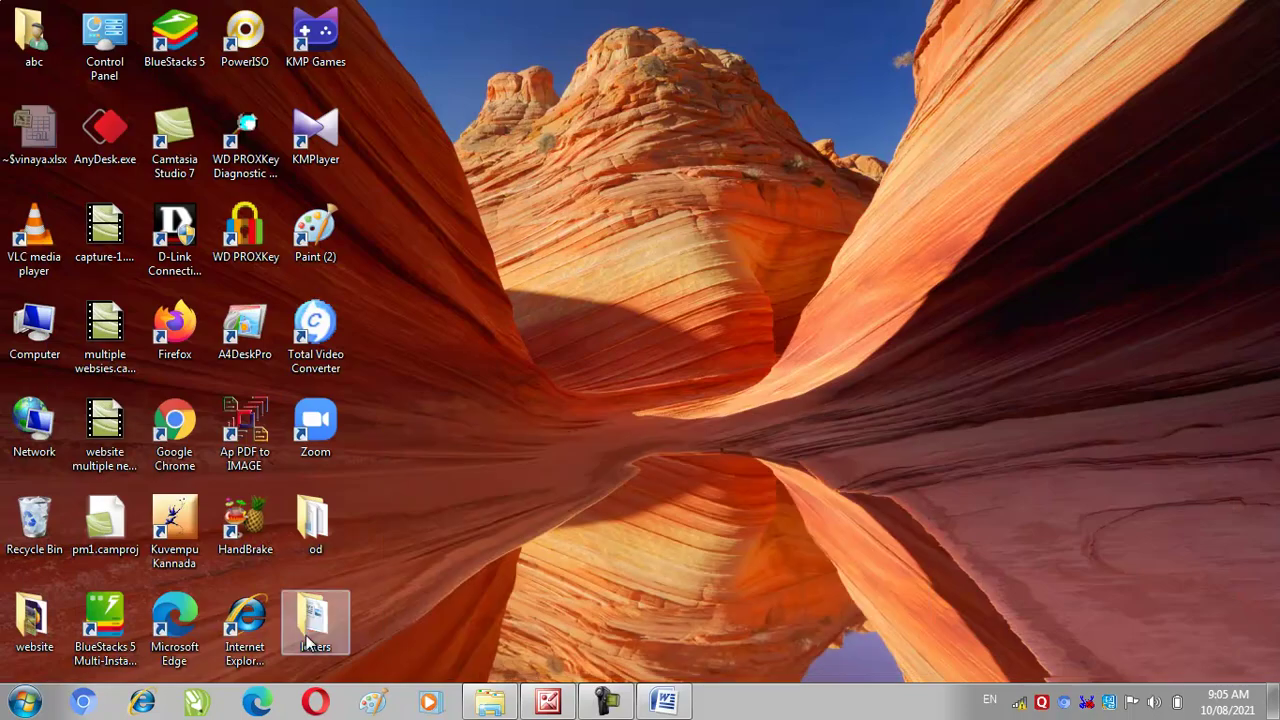
{"action": "double_click", "coordinate": [330, 630]}
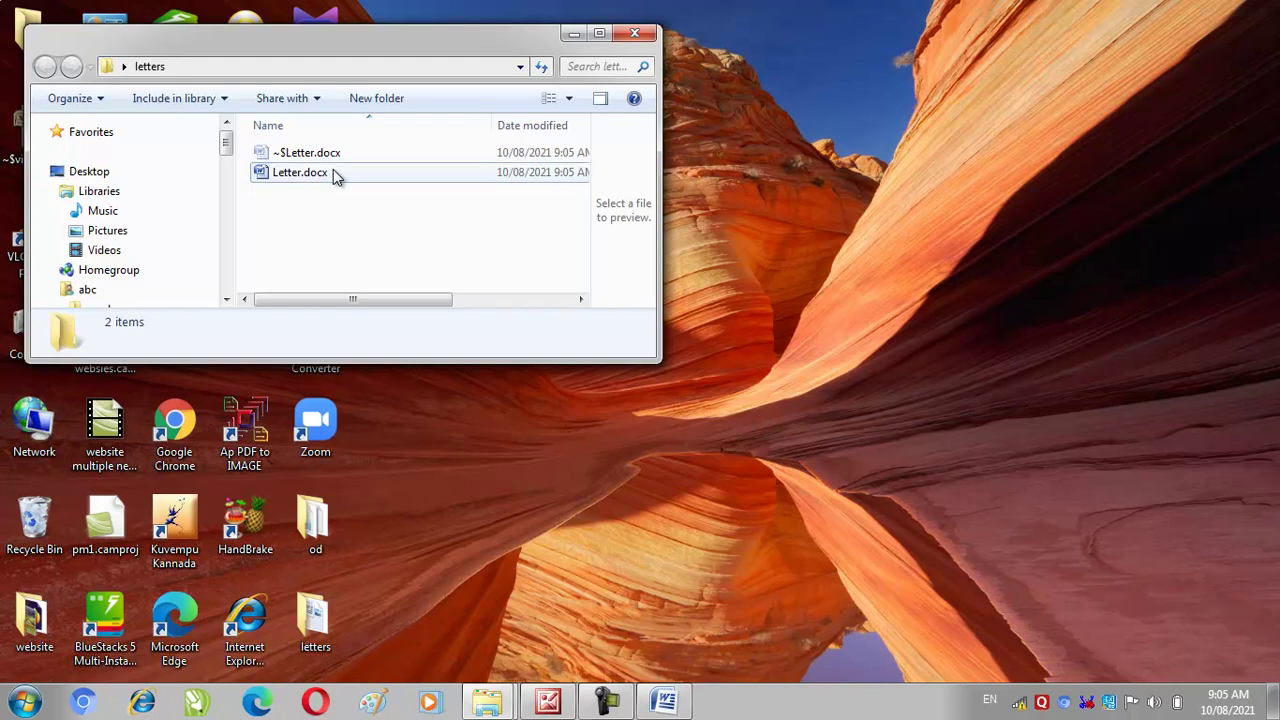
{"action": "left_click", "coordinate": [333, 172]}
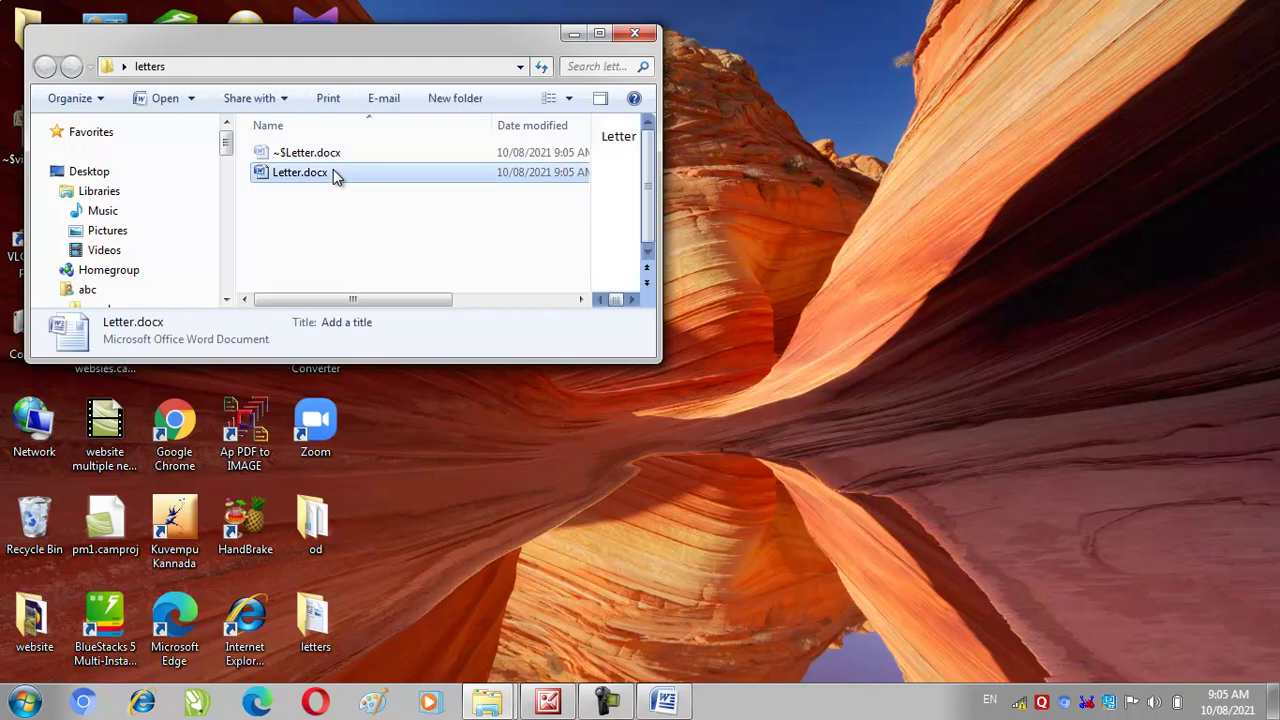
{"action": "left_click", "coordinate": [640, 35]}
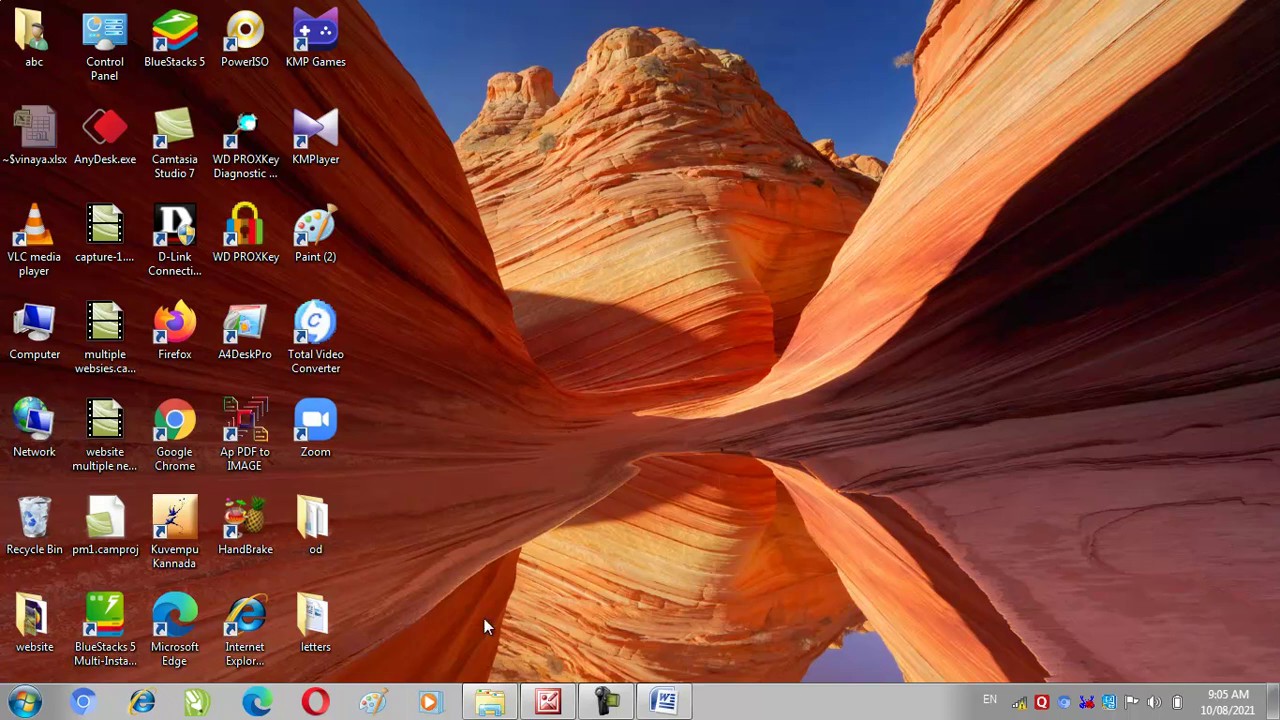
{"action": "double_click", "coordinate": [335, 619]}
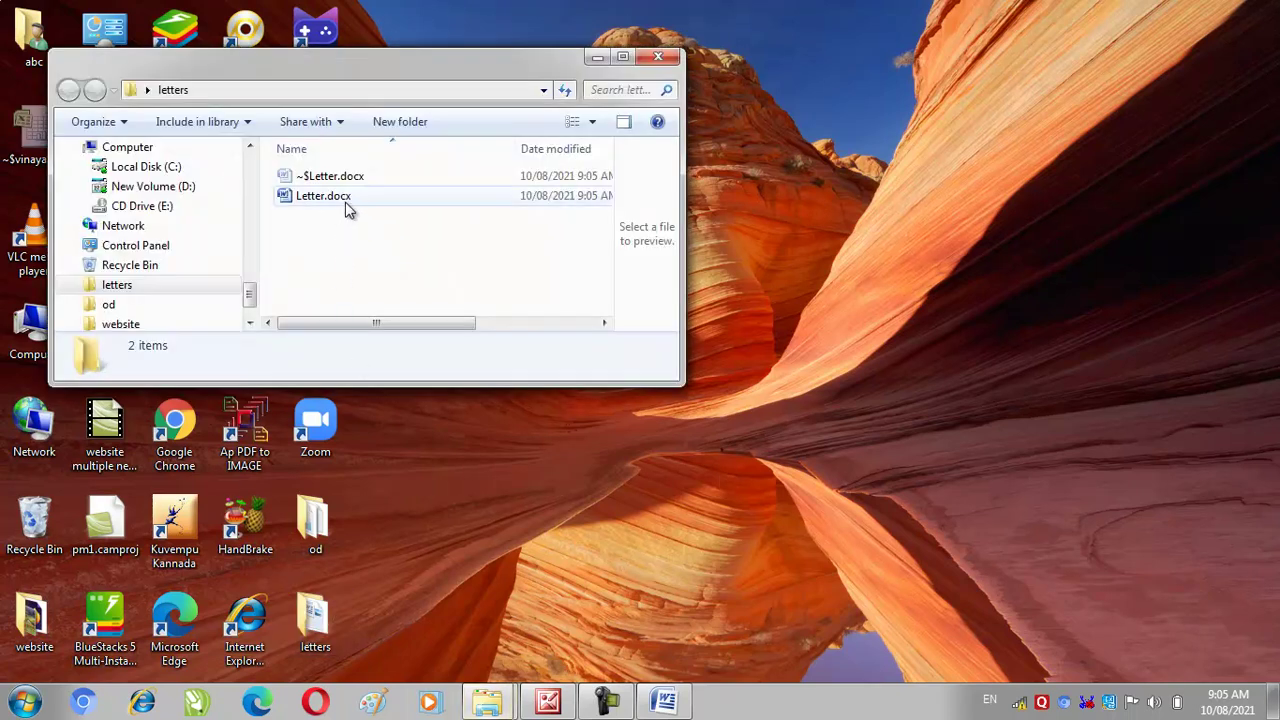
{"action": "left_click", "coordinate": [667, 58]}
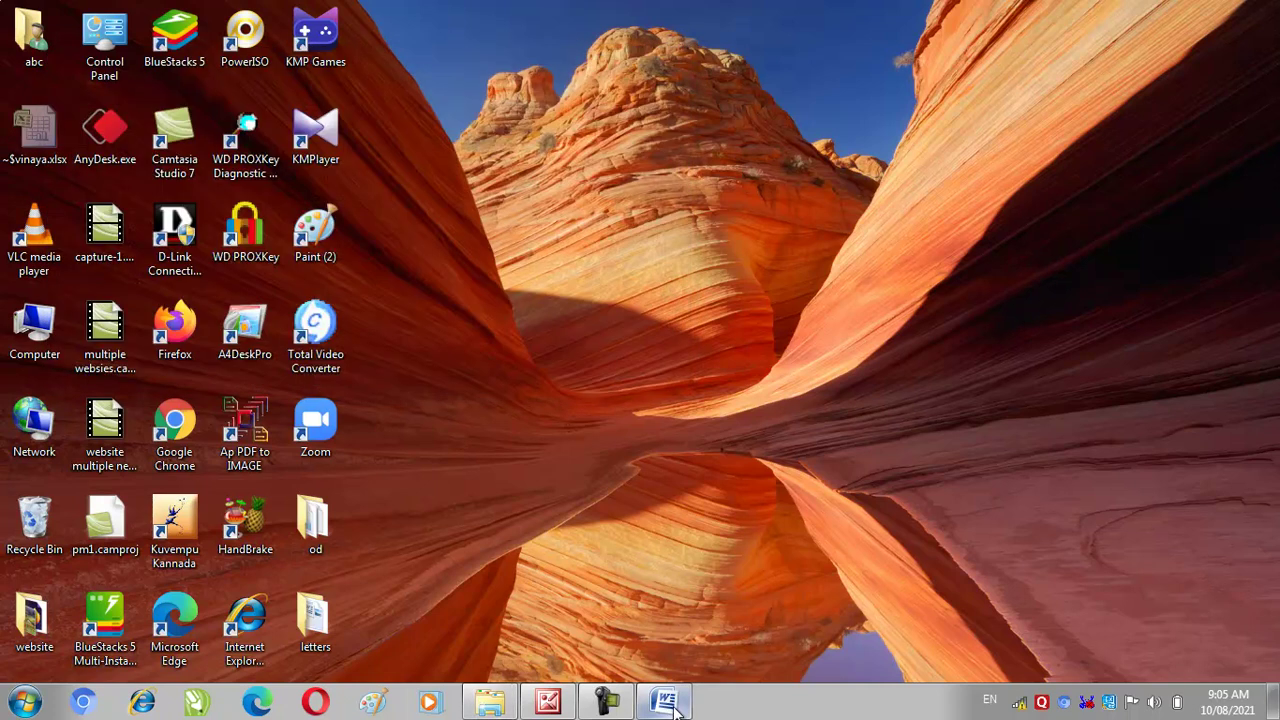
{"action": "mouse_move", "coordinate": [674, 706]}
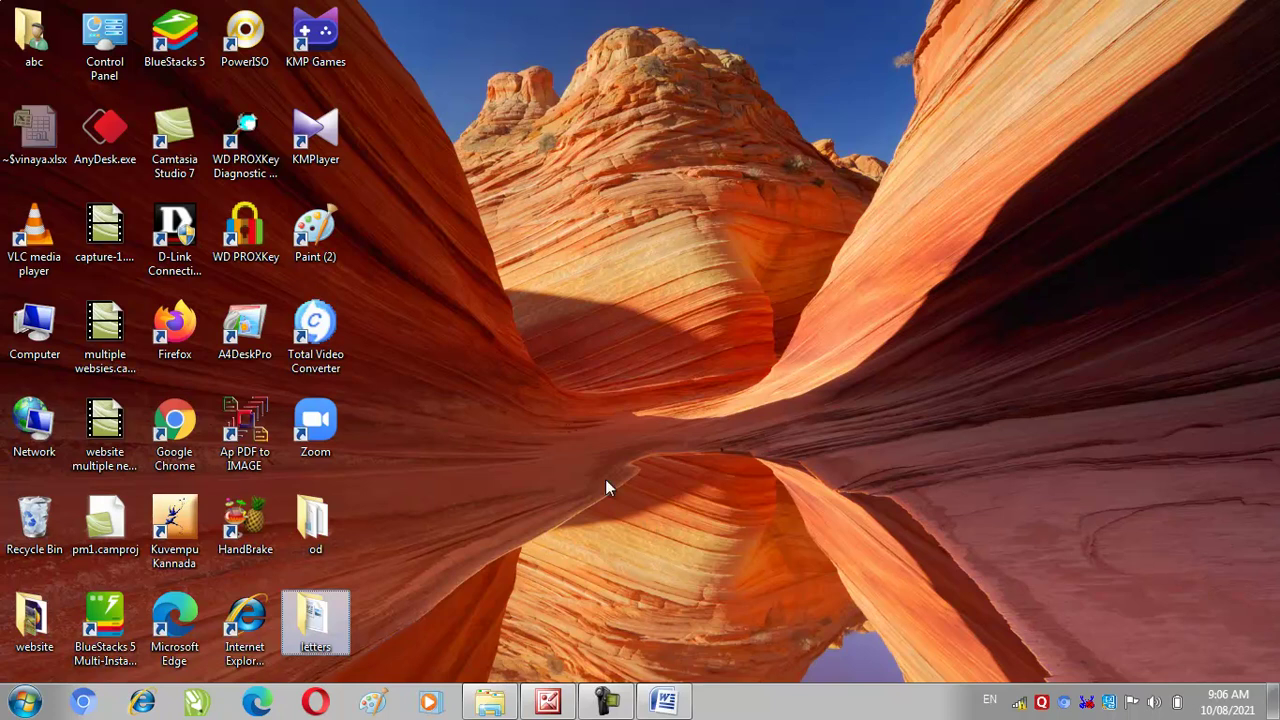
Open the Computer window maximized and examine the Local Disk (C:) drive, minimizing and restoring the window
{"action": "double_click", "coordinate": [35, 335]}
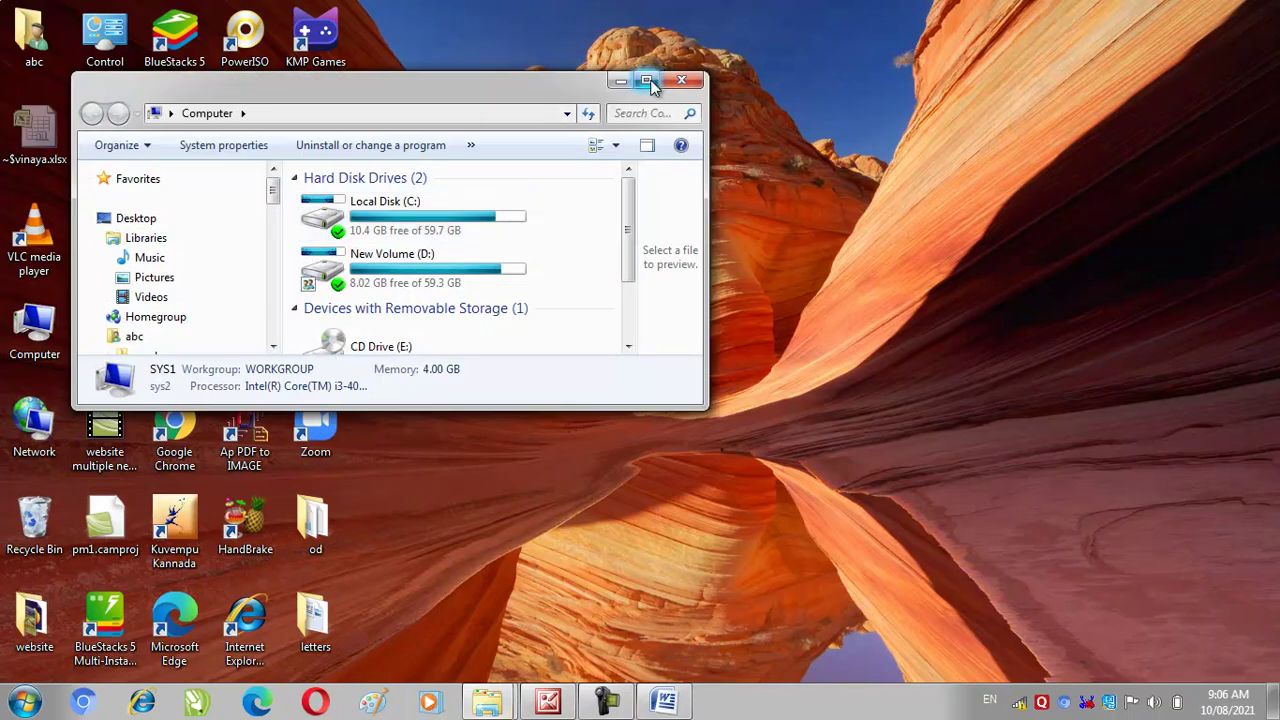
{"action": "left_click", "coordinate": [650, 84]}
{"action": "left_click", "coordinate": [378, 133]}
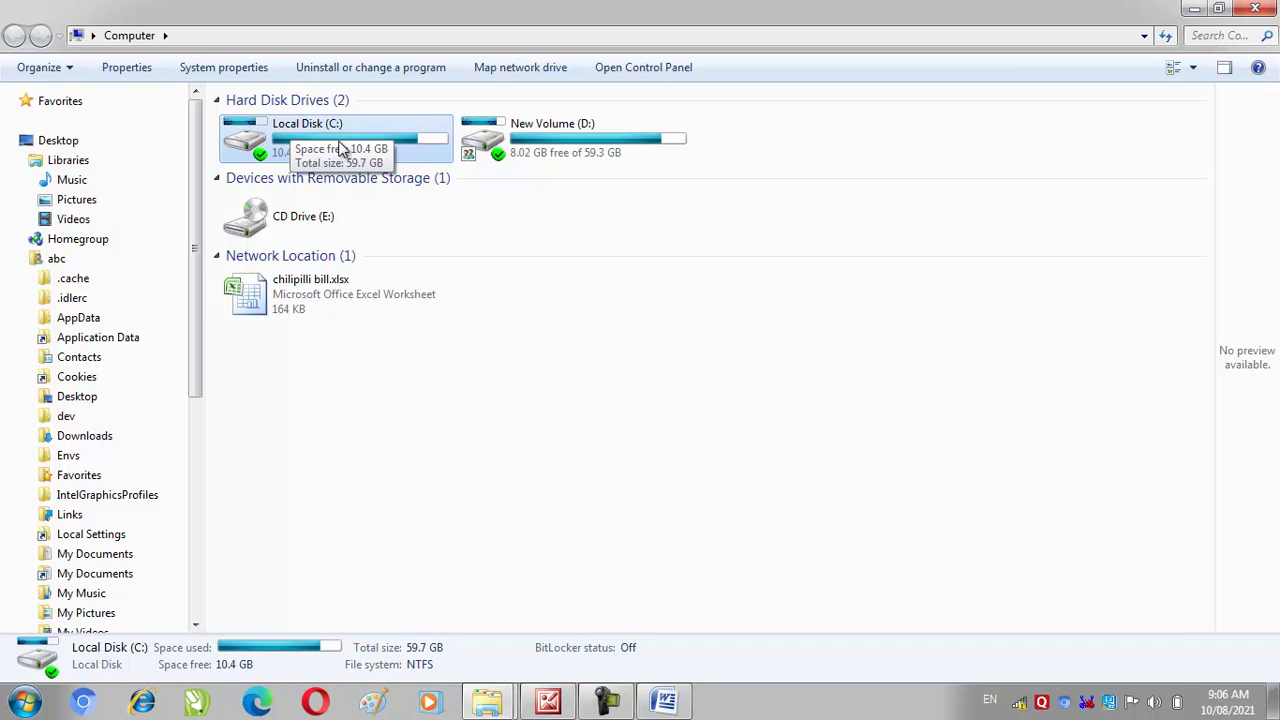
{"action": "left_click", "coordinate": [1193, 9]}
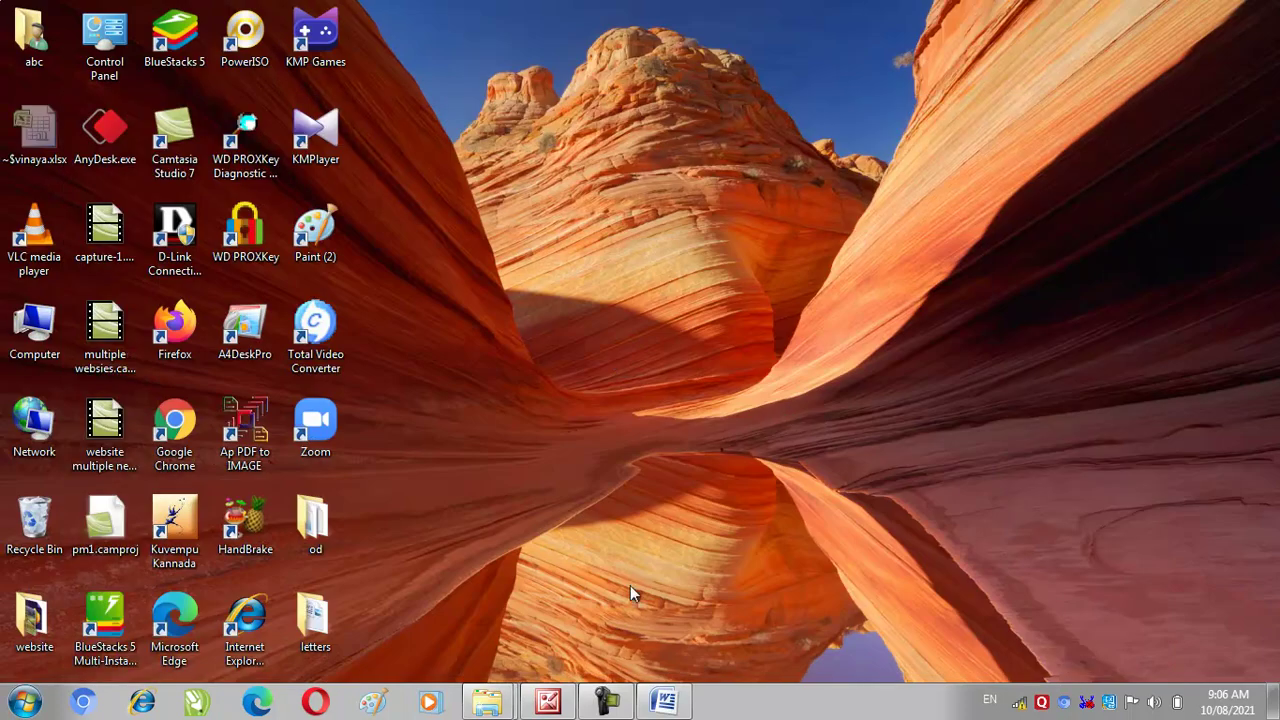
{"action": "mouse_move", "coordinate": [507, 708]}
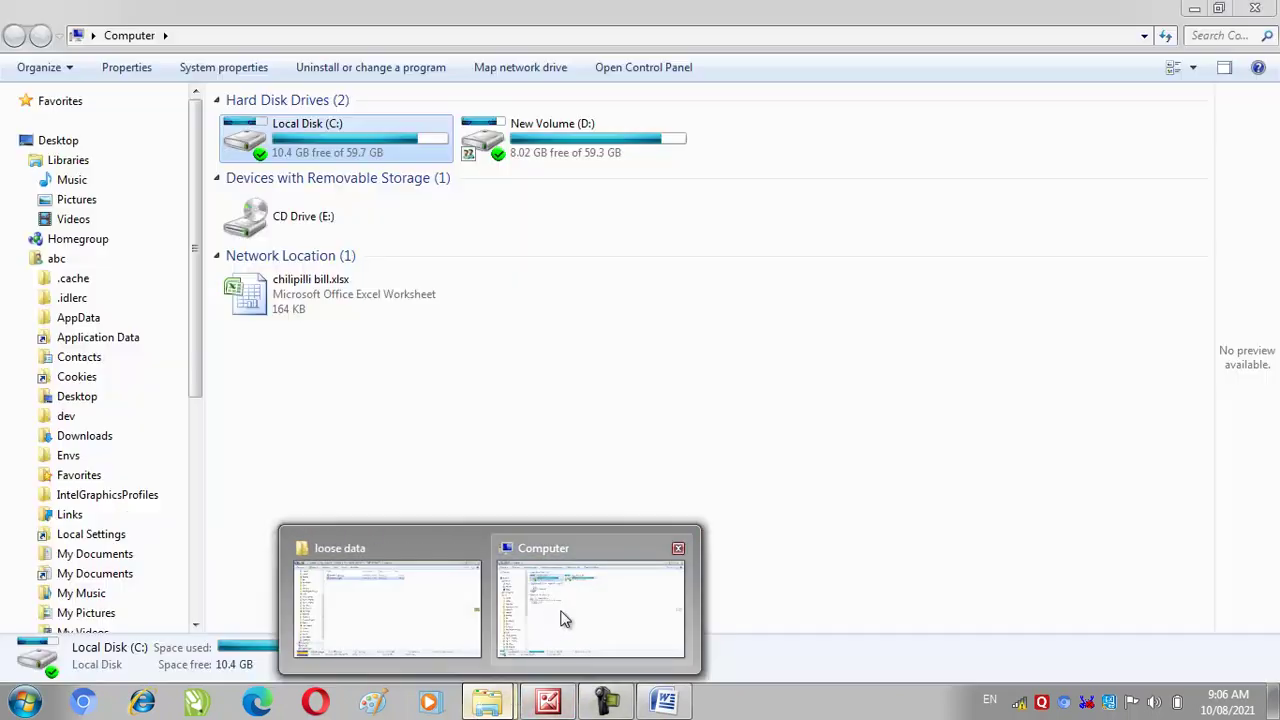
{"action": "left_click", "coordinate": [565, 619]}
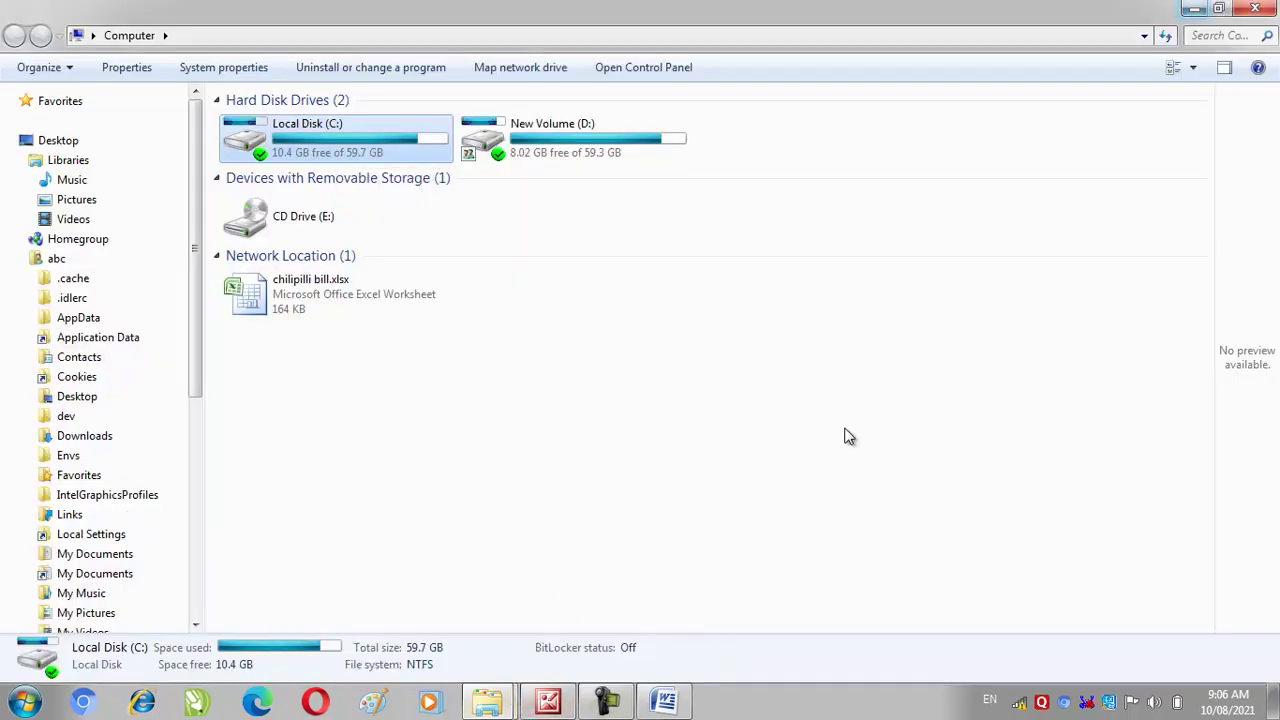
Return to the Letter document in Word and save it again
{"action": "left_click", "coordinate": [664, 700]}
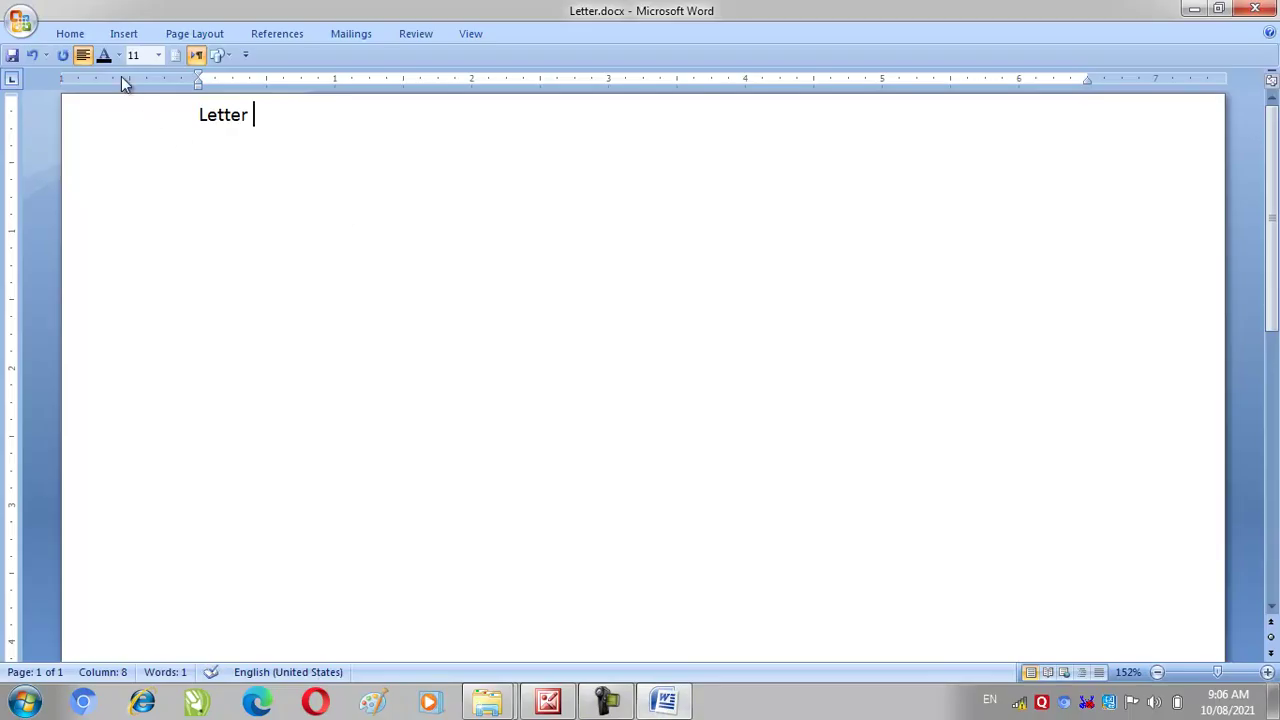
{"action": "left_click", "coordinate": [22, 22]}
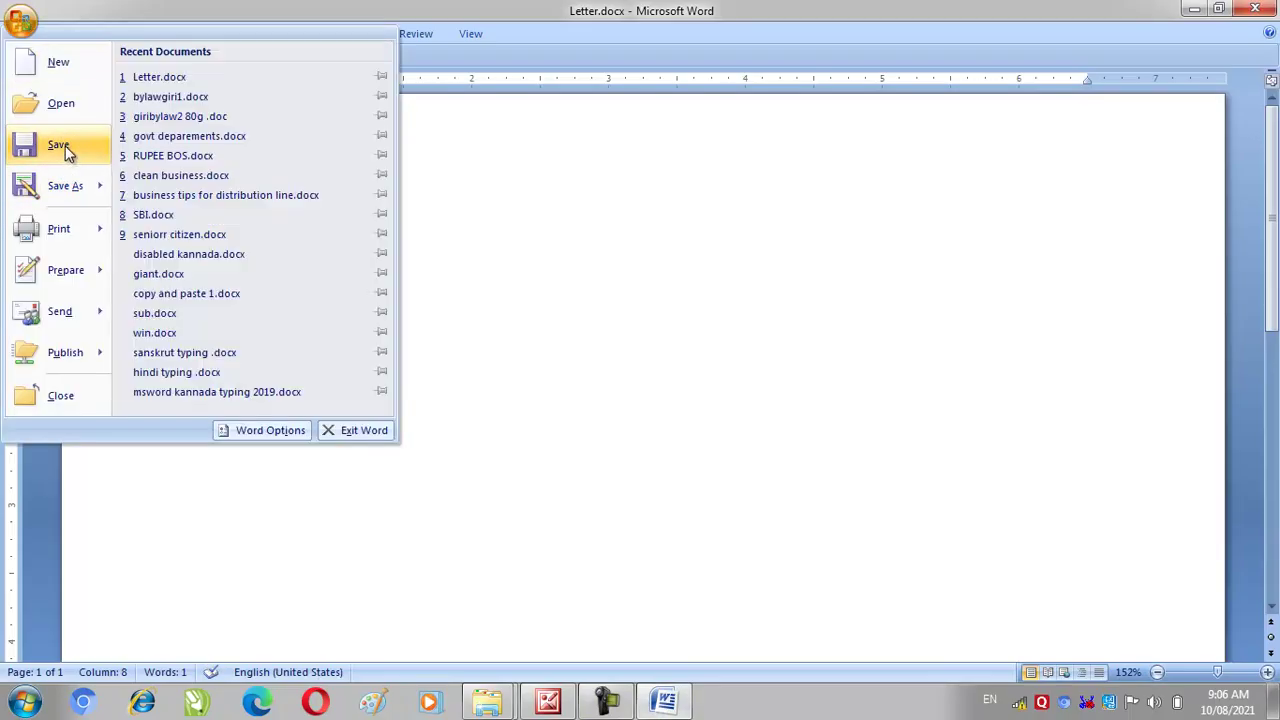
{"action": "left_click", "coordinate": [60, 146]}
{"action": "left_click", "coordinate": [22, 22]}
{"action": "left_click", "coordinate": [764, 396]}
Switch to the loose data folder window and try to open the My Documents shortcut under the abc folder
{"action": "left_click", "coordinate": [478, 705]}
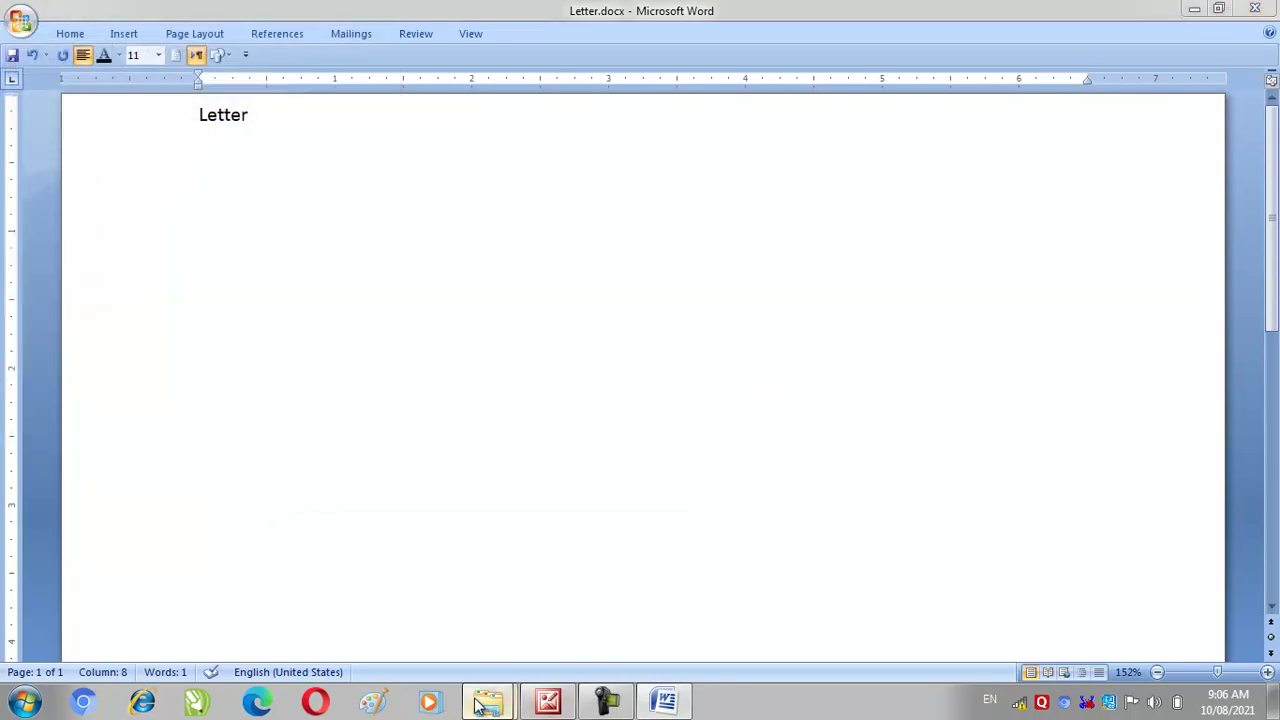
{"action": "left_click", "coordinate": [417, 601]}
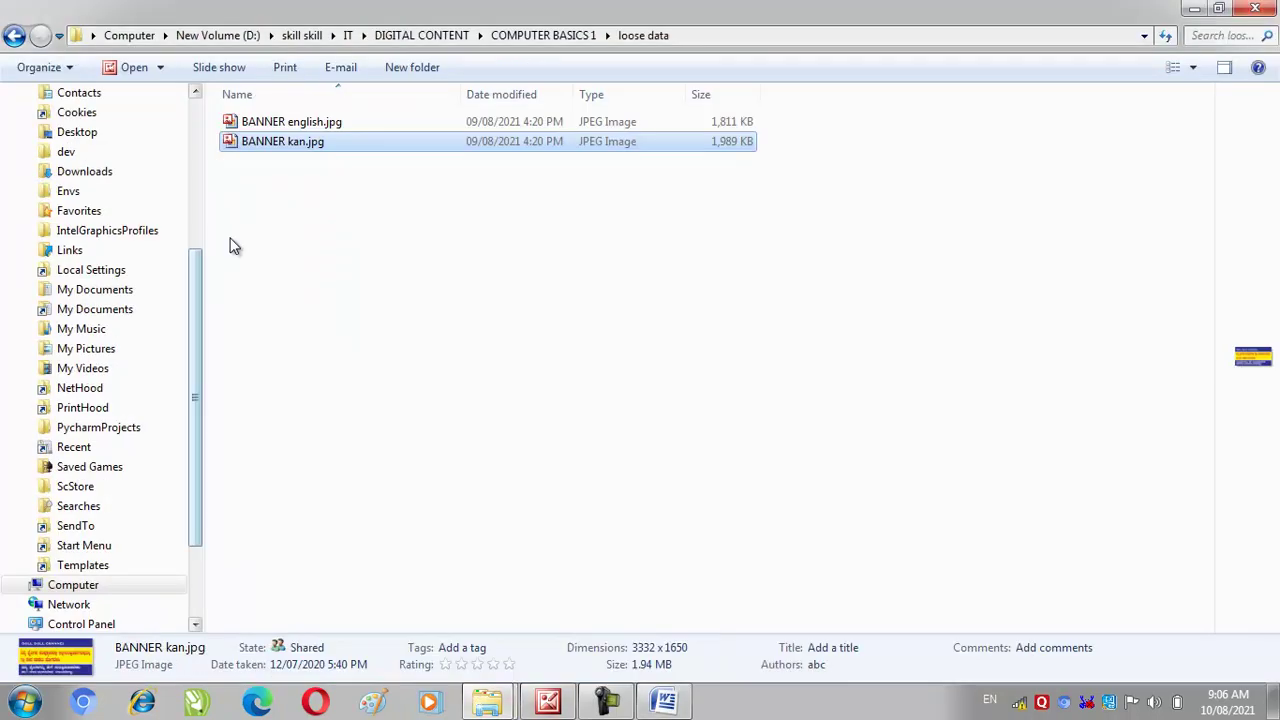
{"action": "left_click", "coordinate": [128, 311]}
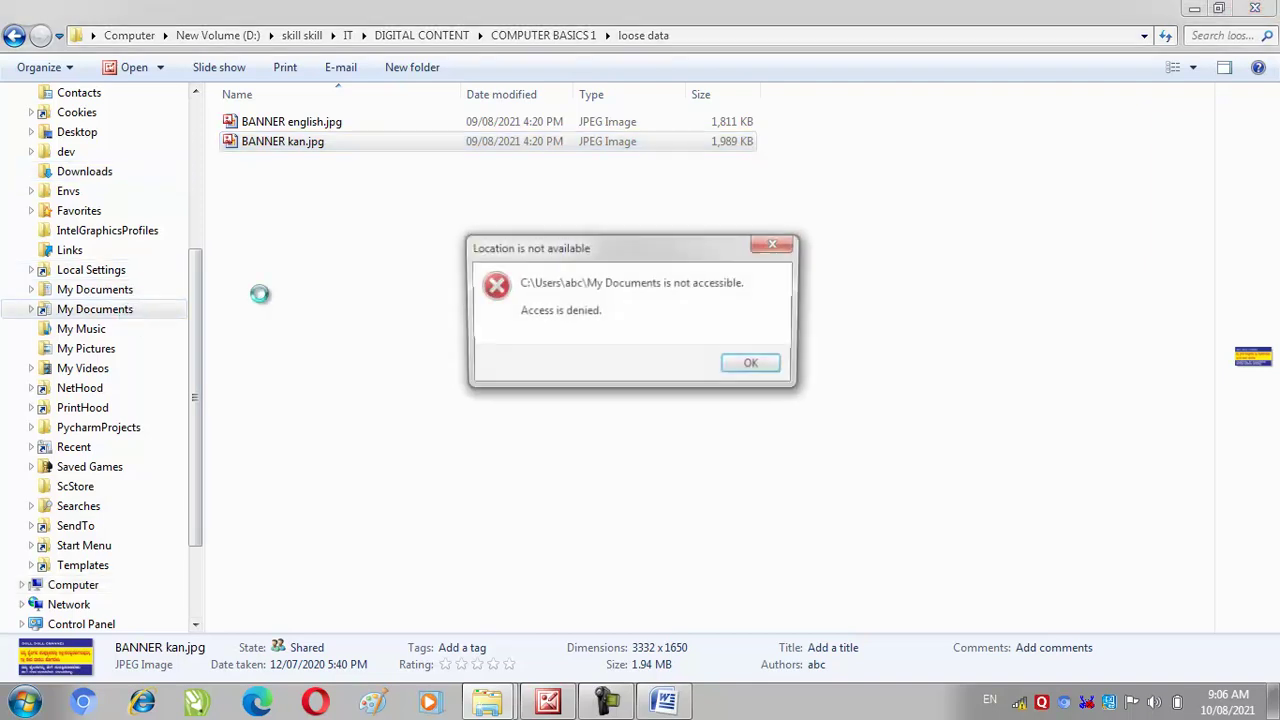
{"action": "left_click", "coordinate": [766, 366]}
{"action": "left_click_drag", "start_coordinate": [200, 352], "coordinate": [199, 190]}
{"action": "left_click", "coordinate": [507, 331]}
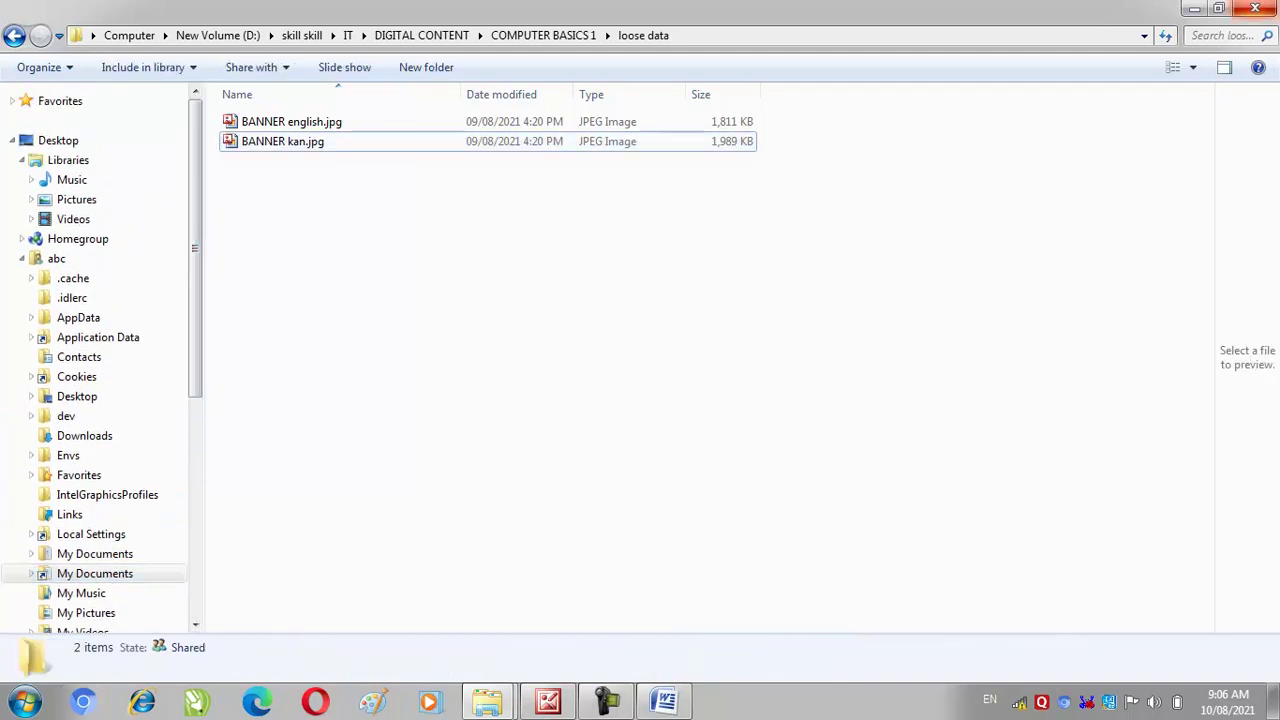
Close the loose data folder window, Word and the Computer window
{"action": "left_click", "coordinate": [1255, 8]}
{"action": "left_click", "coordinate": [1264, 12]}
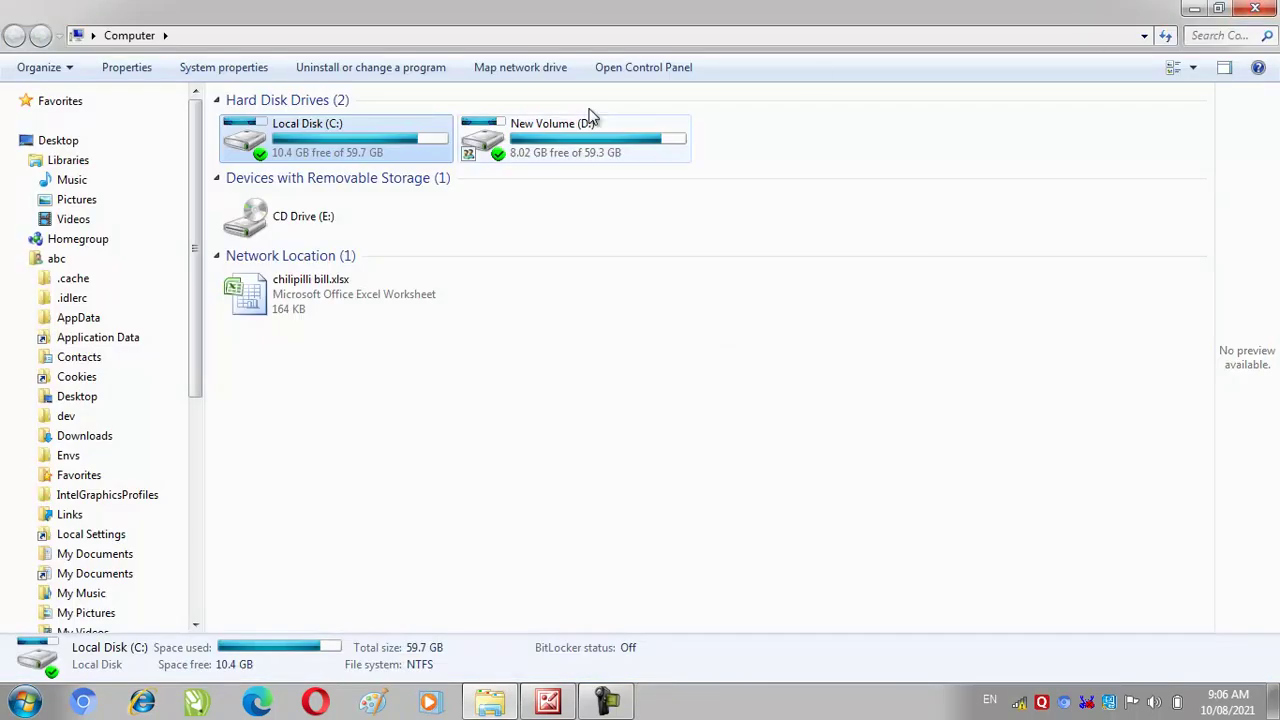
{"action": "left_click", "coordinate": [1258, 8]}
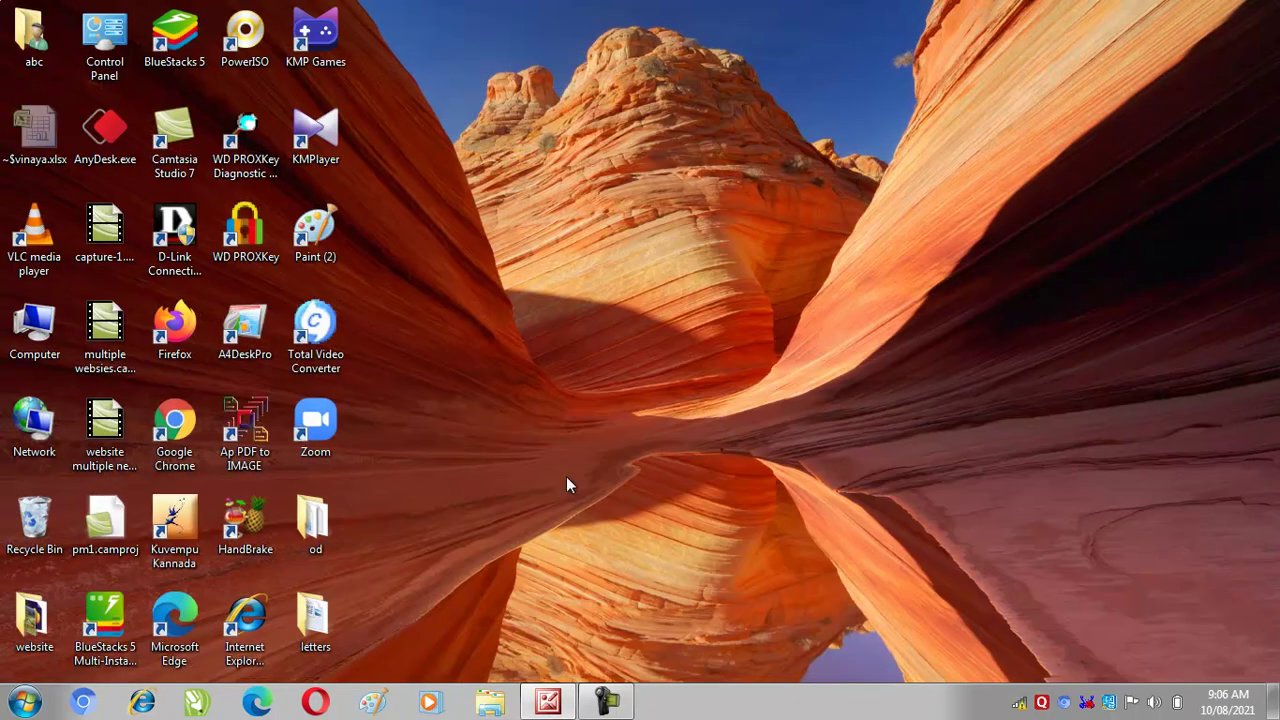
Open the abc user folder from the desktop to view its subfolders and close it again
{"action": "double_click", "coordinate": [40, 38]}
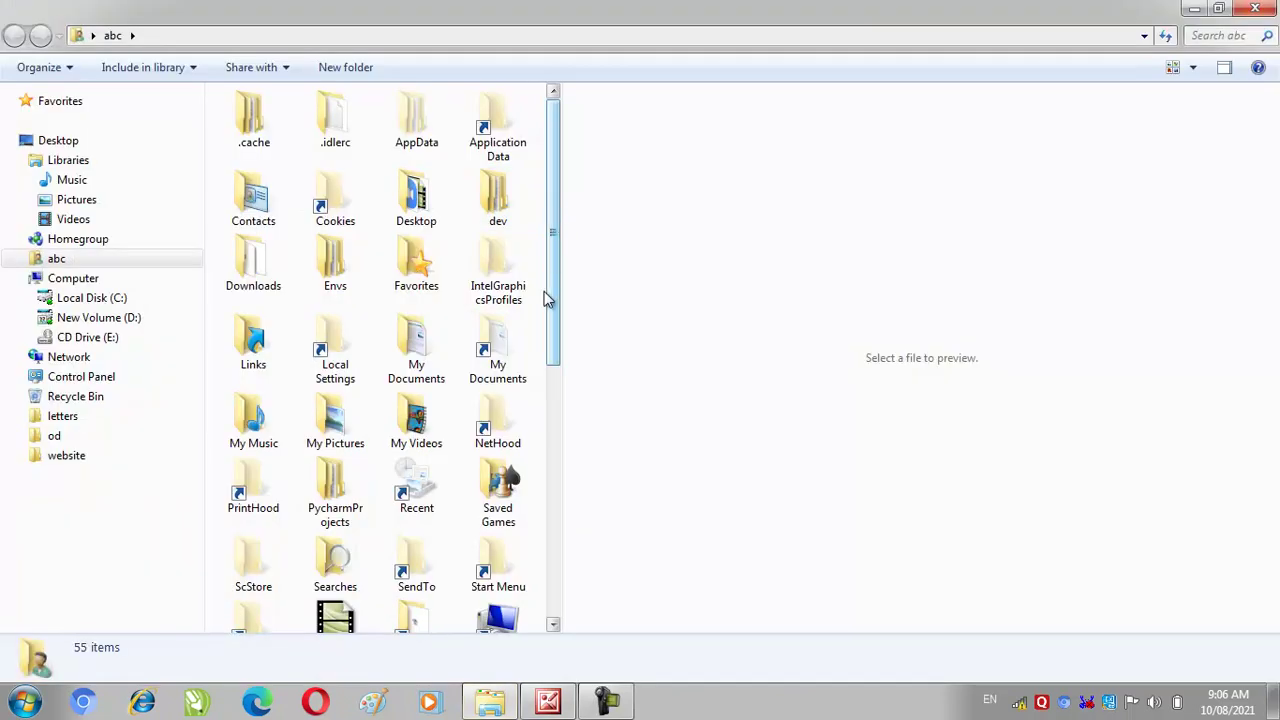
{"action": "left_click", "coordinate": [1268, 8]}
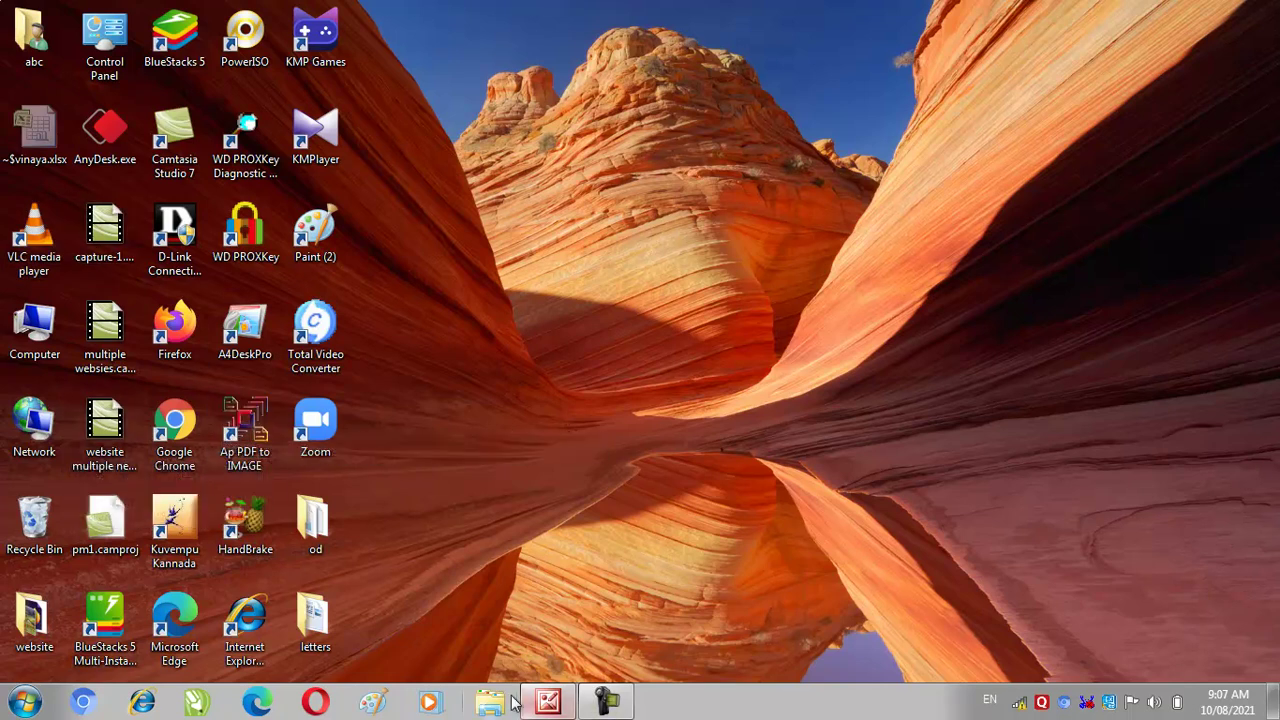
Open the Computer window to examine the C and D drives, browse New Volume (D:), and close the window
{"action": "left_click", "coordinate": [16, 706]}
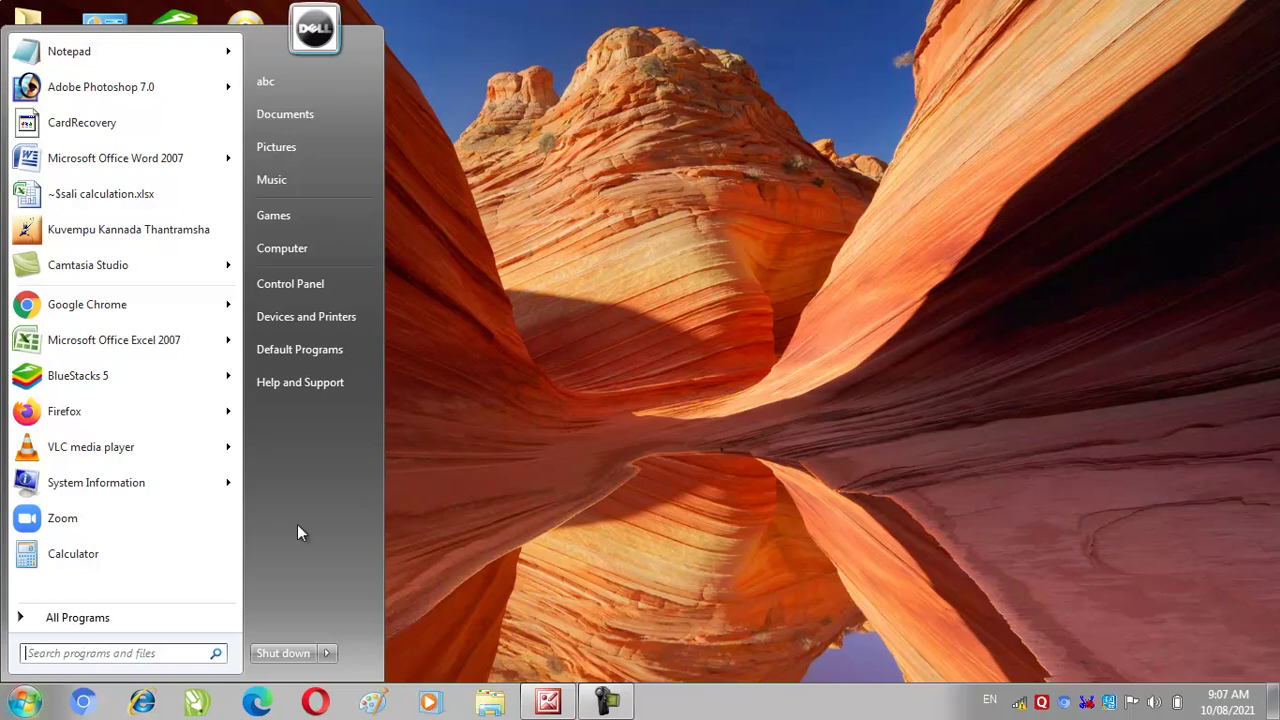
{"action": "key", "text": "Escape"}
{"action": "double_click", "coordinate": [38, 338]}
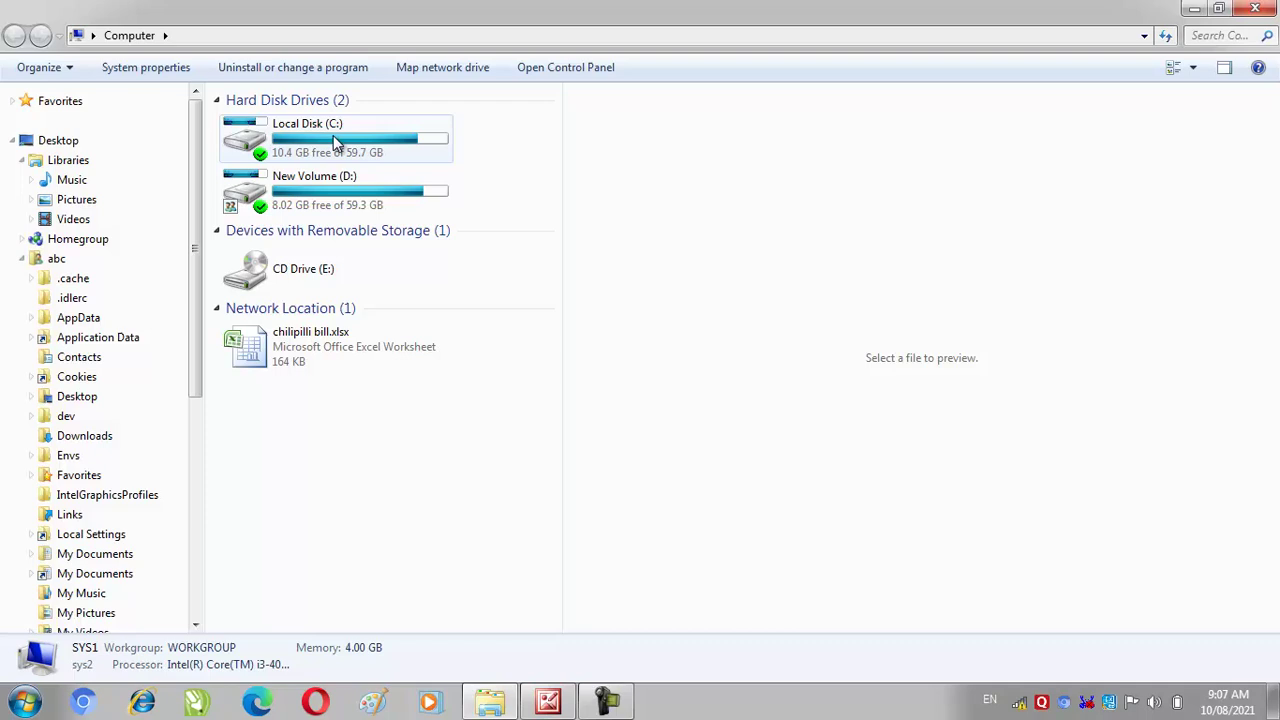
{"action": "left_click", "coordinate": [336, 143]}
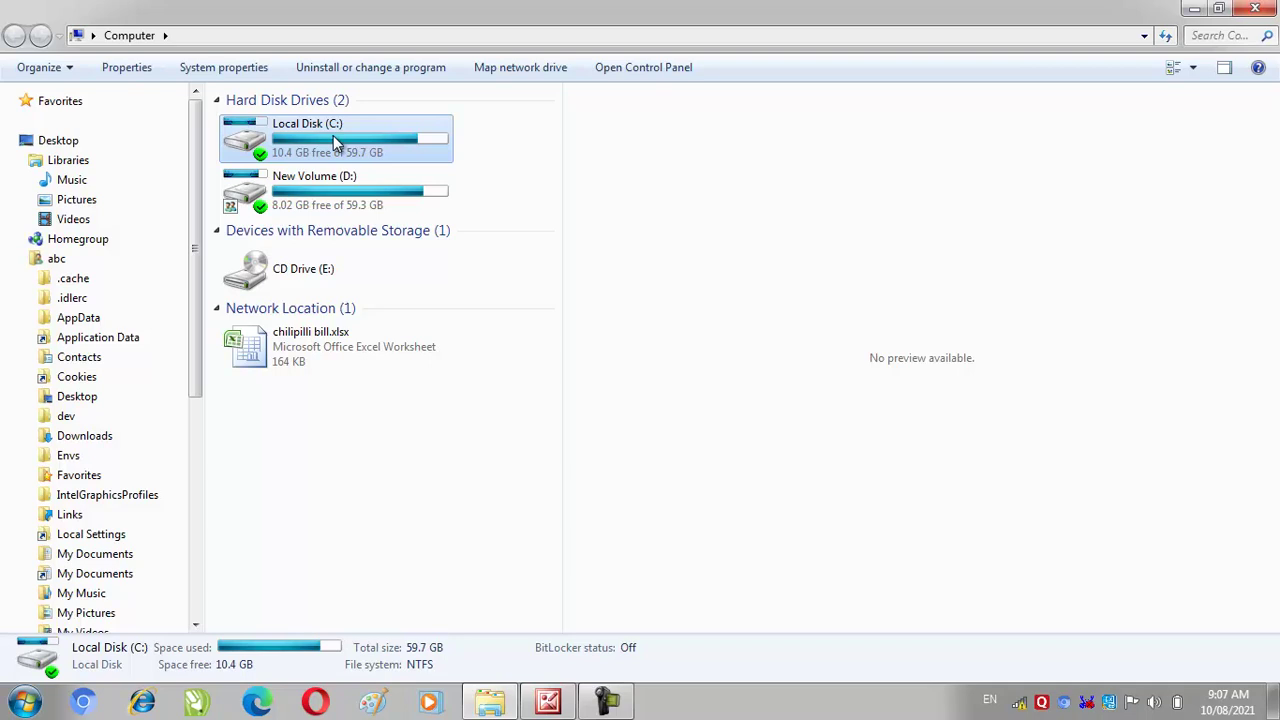
{"action": "left_click", "coordinate": [386, 205]}
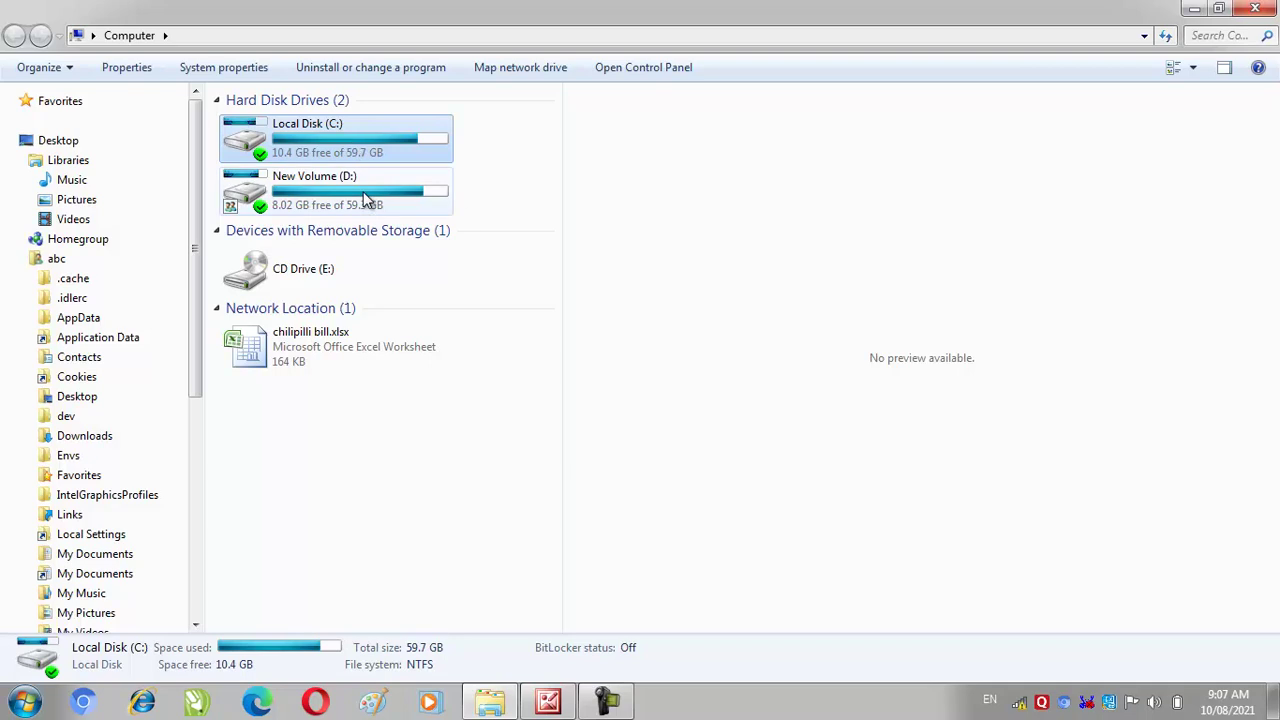
{"action": "double_click", "coordinate": [365, 200]}
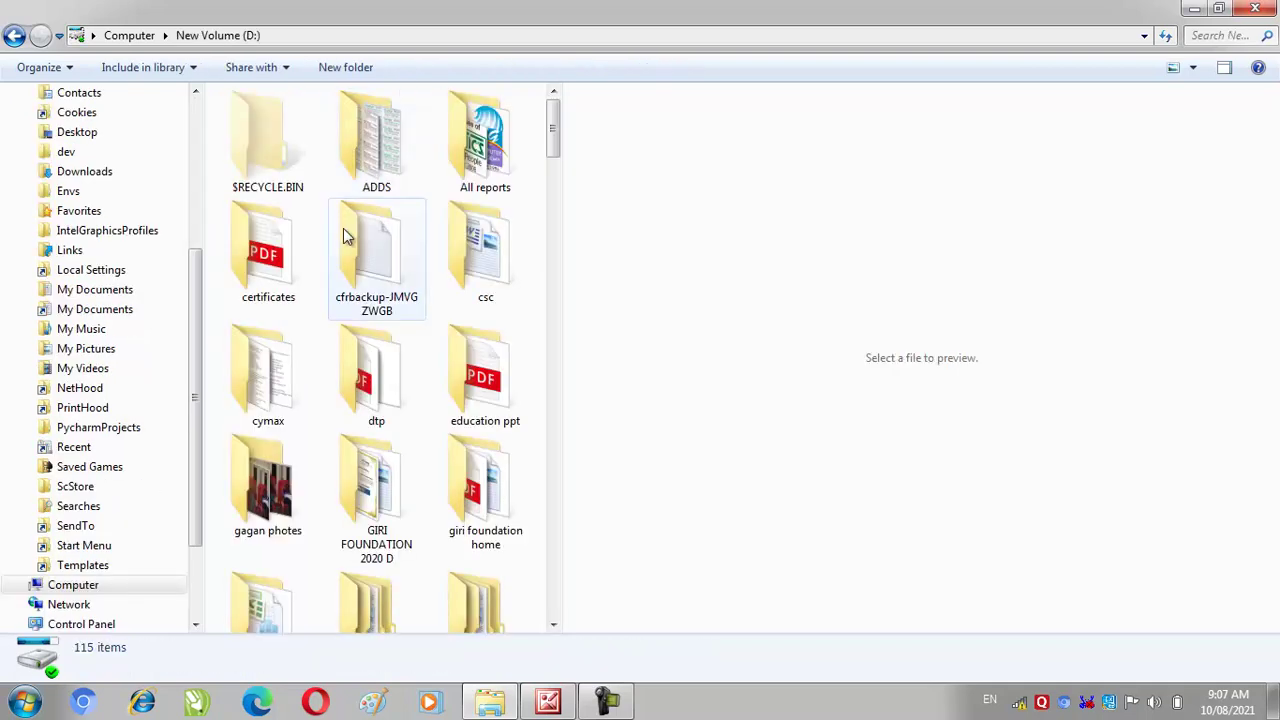
{"action": "left_click_drag", "start_coordinate": [557, 258], "coordinate": [1168, 274]}
{"action": "left_click", "coordinate": [1271, 8]}
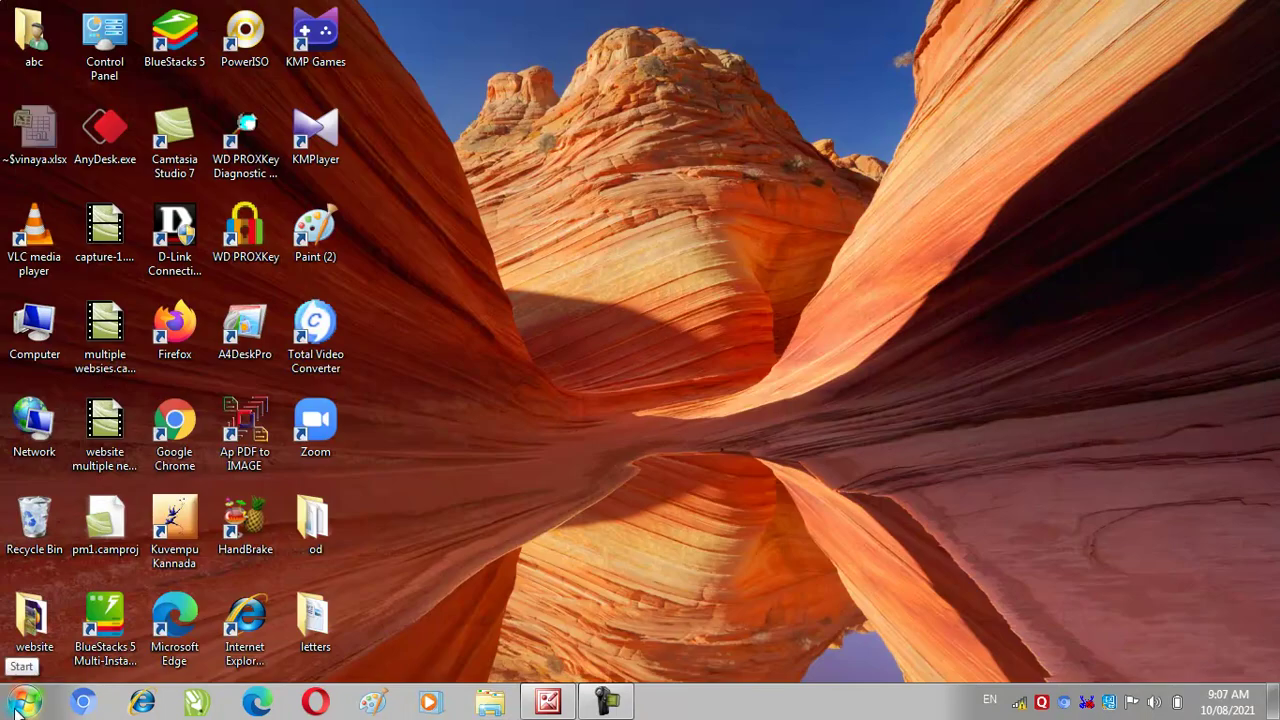
Launch Word by searching for winword and enter "Letters" as the first line of the blank document
{"action": "left_click", "coordinate": [17, 712]}
{"action": "left_click", "coordinate": [77, 651]}
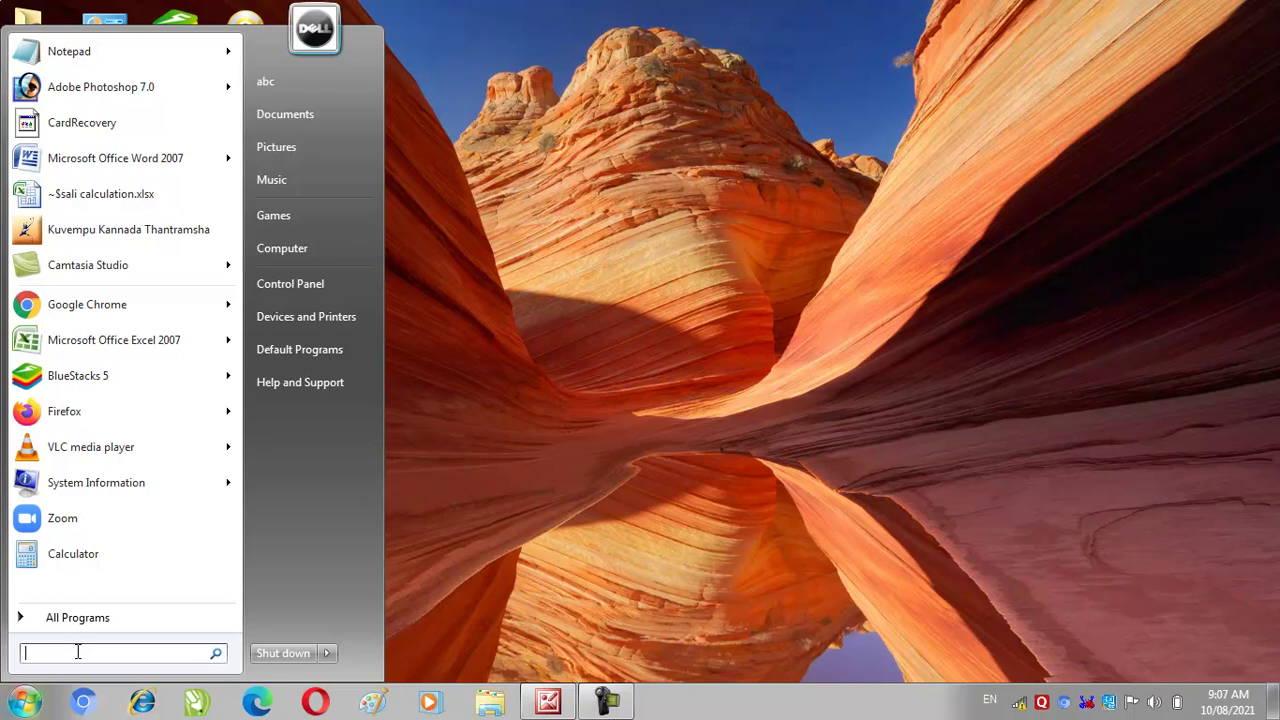
{"action": "type", "text": "winword"}
{"action": "key", "text": "Return"}
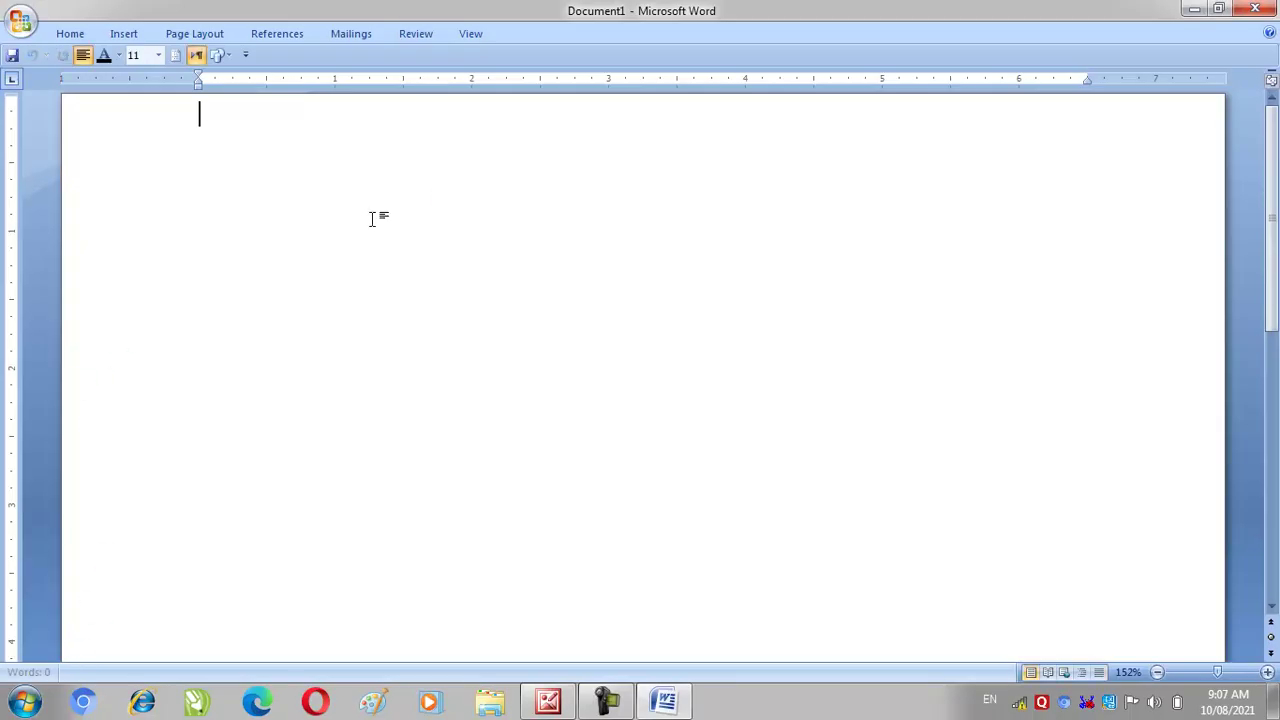
{"action": "type", "text": "Le"}
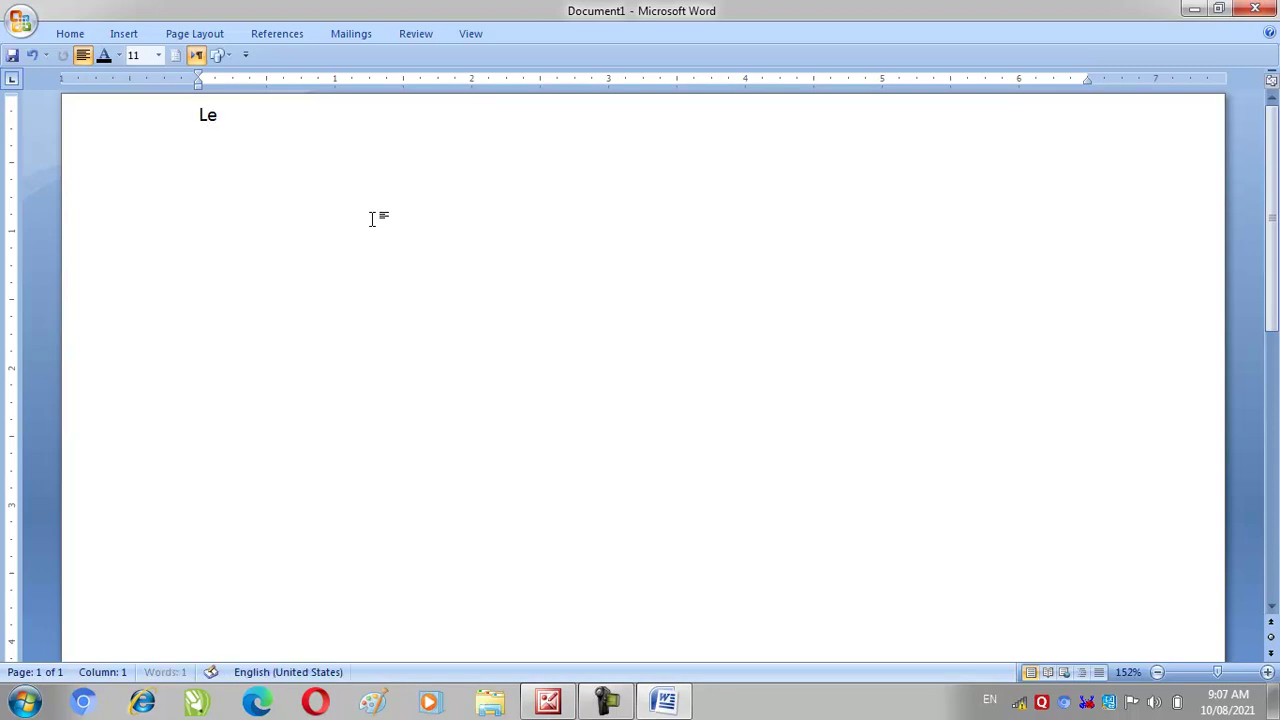
{"action": "type", "text": "tters"}
{"action": "key", "text": "Return"}
Start saving the document and browse to New Volume (D:) as the save location
{"action": "left_click", "coordinate": [21, 21]}
{"action": "mouse_move", "coordinate": [93, 186]}
{"action": "left_click", "coordinate": [76, 146]}
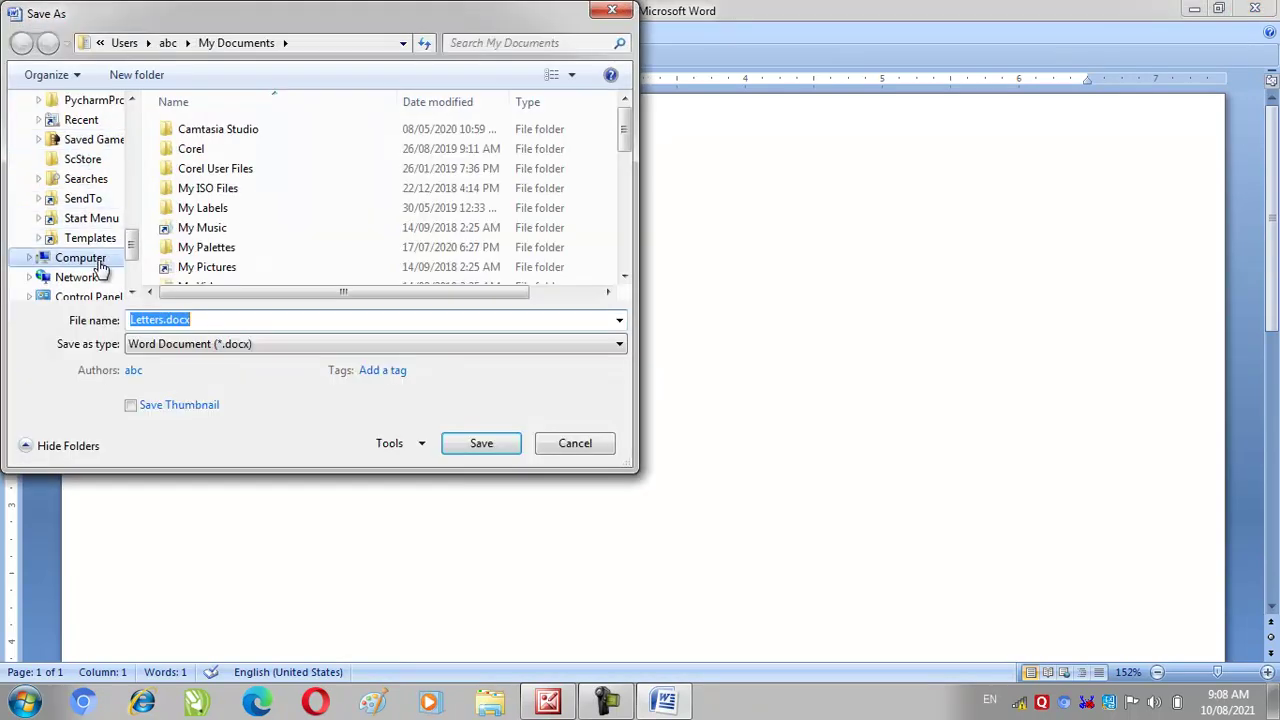
{"action": "left_click", "coordinate": [79, 259]}
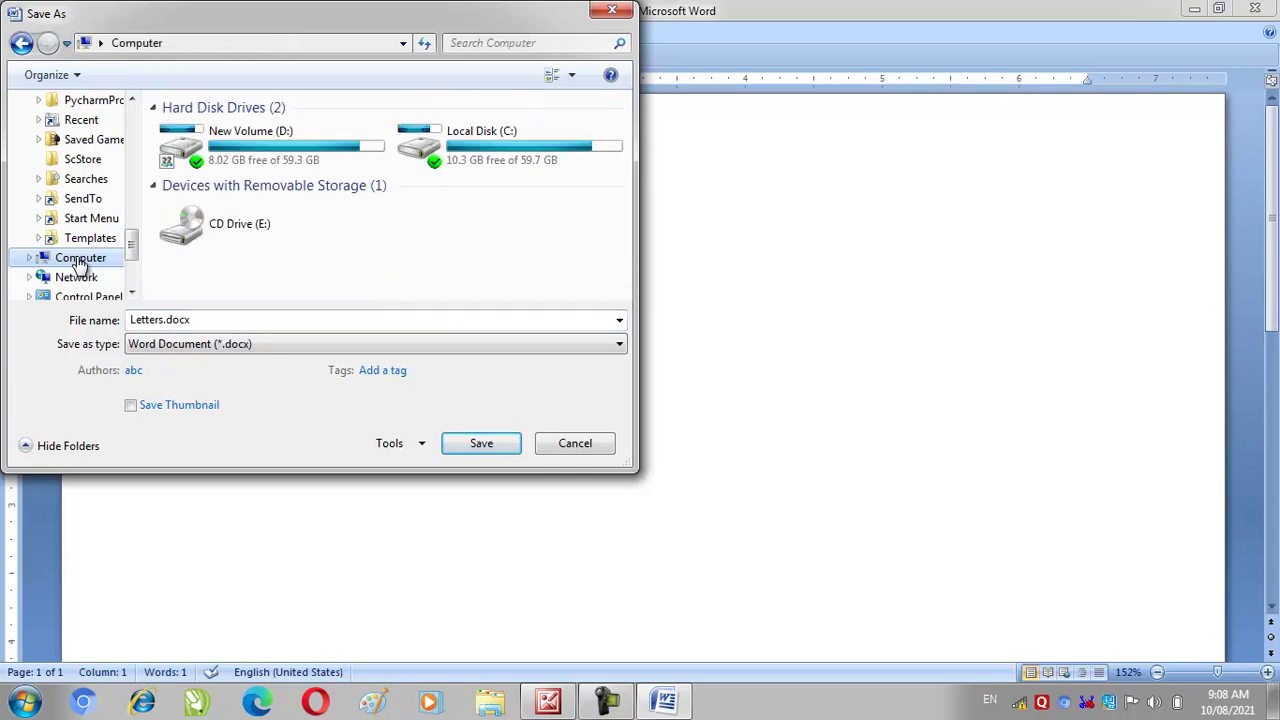
{"action": "left_click", "coordinate": [321, 160]}
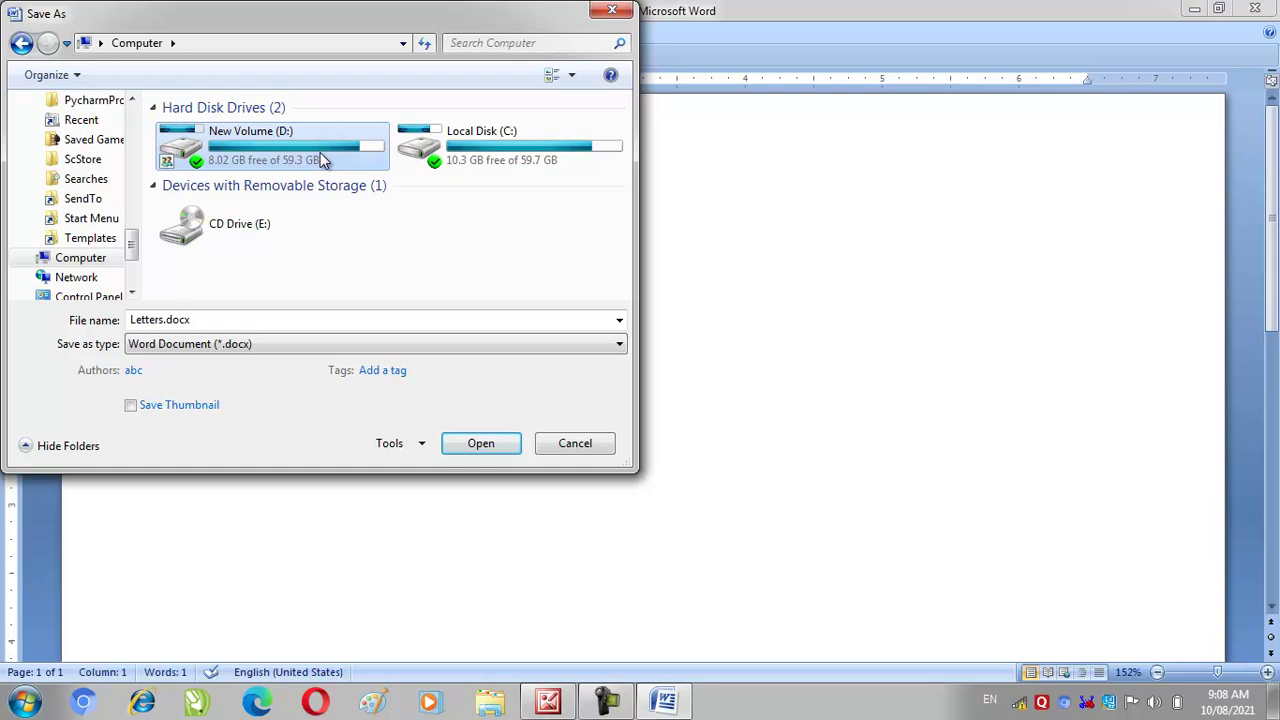
{"action": "double_click", "coordinate": [321, 160]}
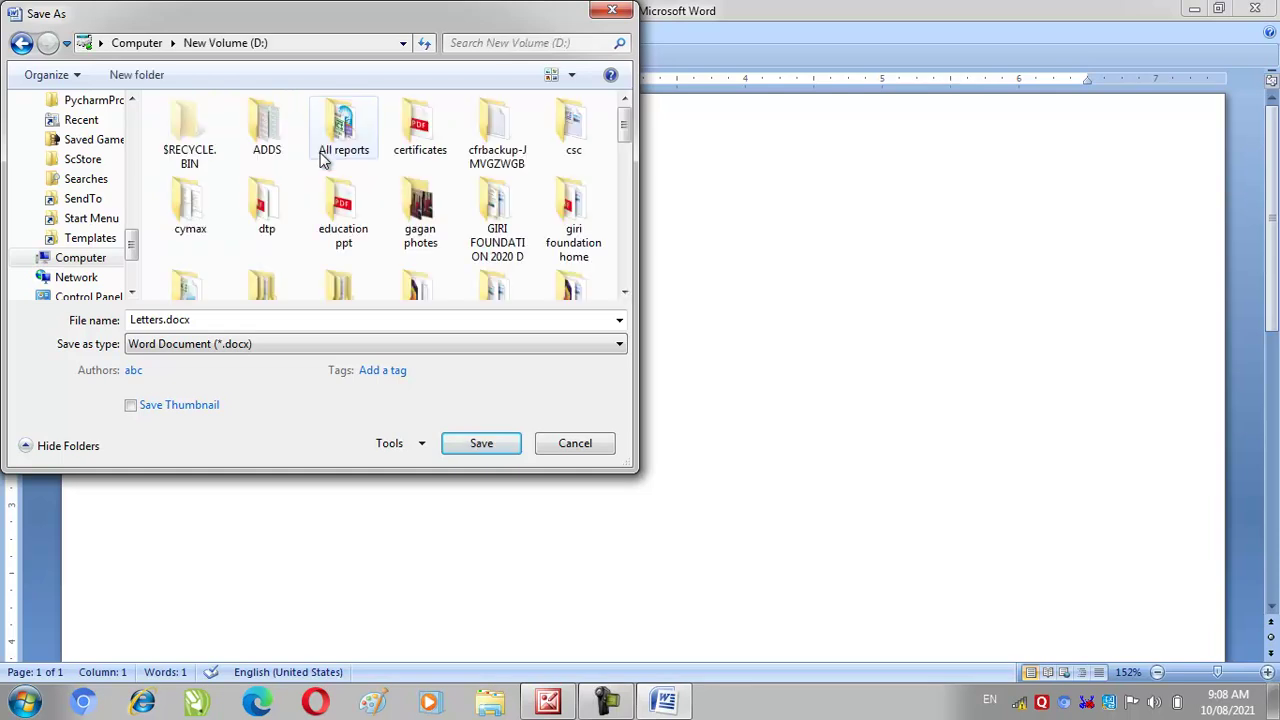
Save the document as Letters.docx in a new folder named letters on drive D, and close Word
{"action": "left_click", "coordinate": [139, 79]}
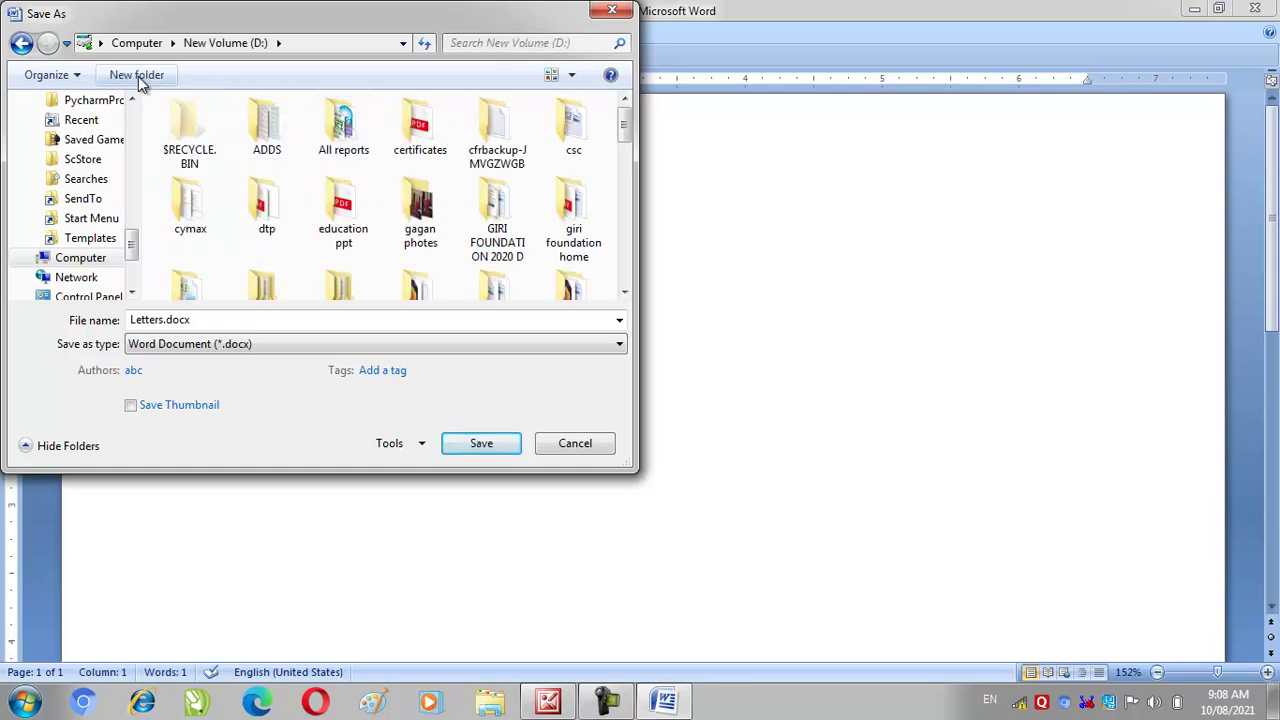
{"action": "type", "text": "letters"}
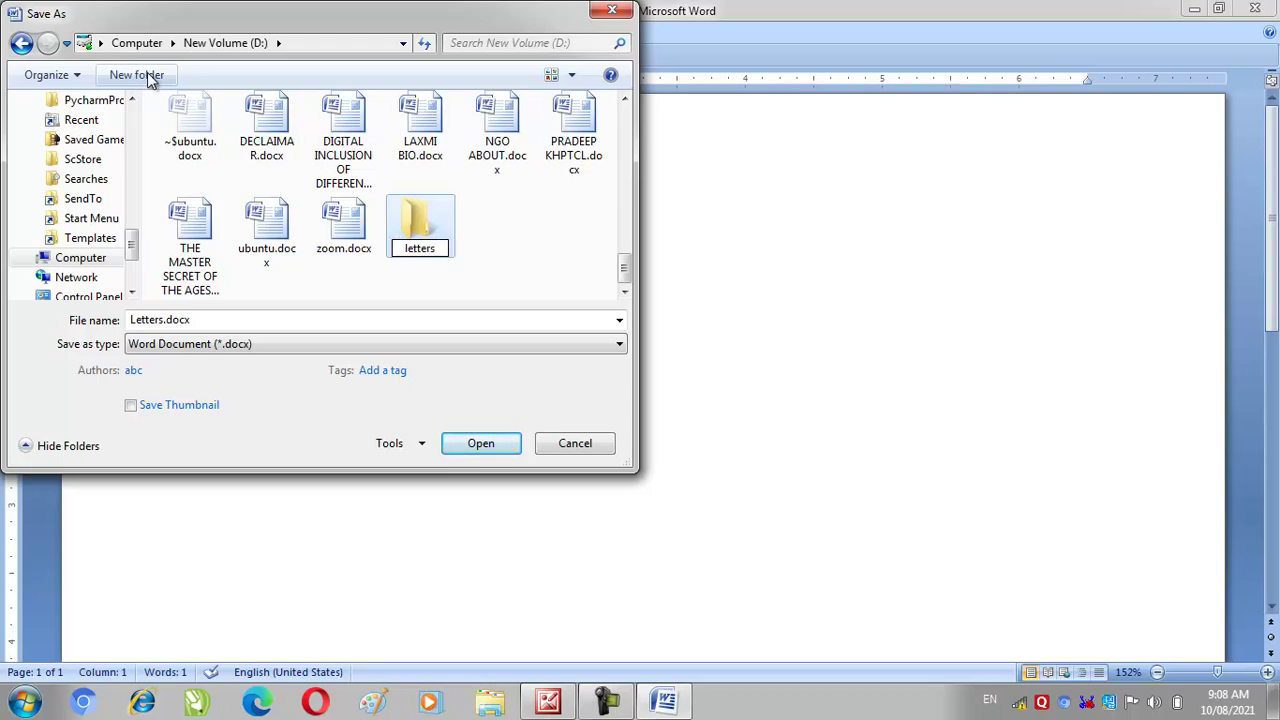
{"action": "left_click", "coordinate": [420, 230]}
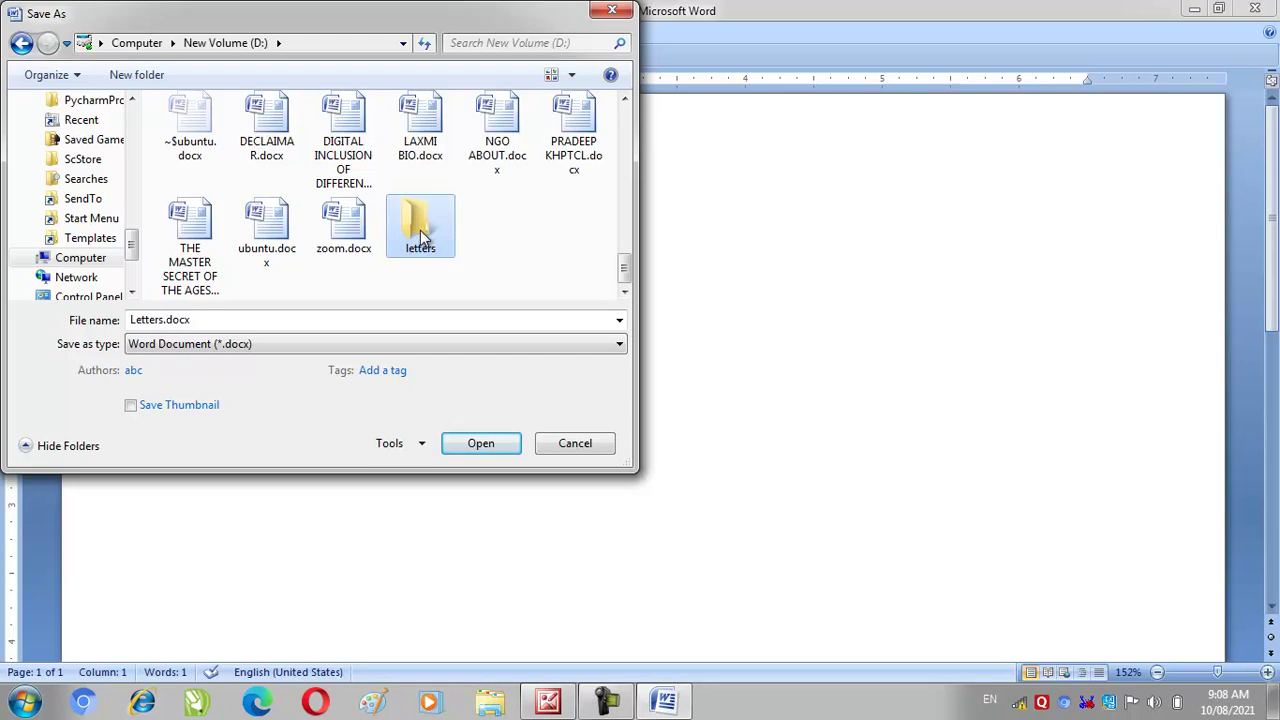
{"action": "double_click", "coordinate": [421, 230]}
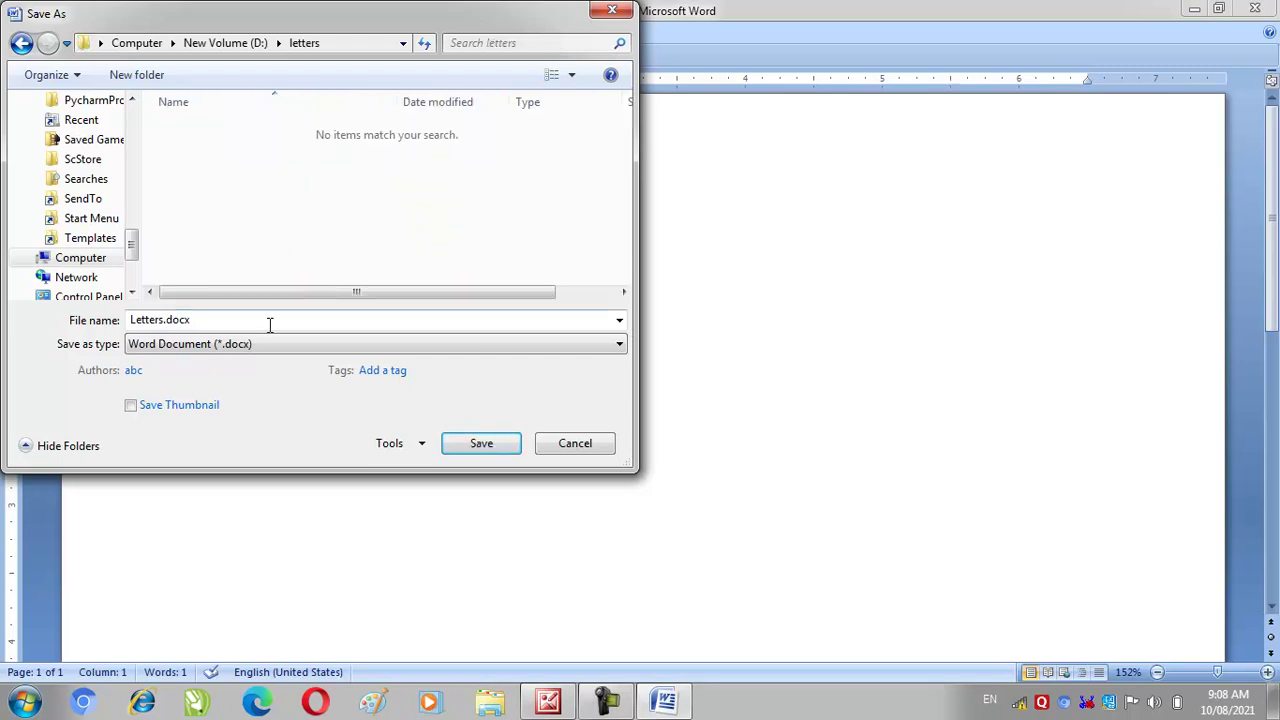
{"action": "left_click", "coordinate": [492, 446]}
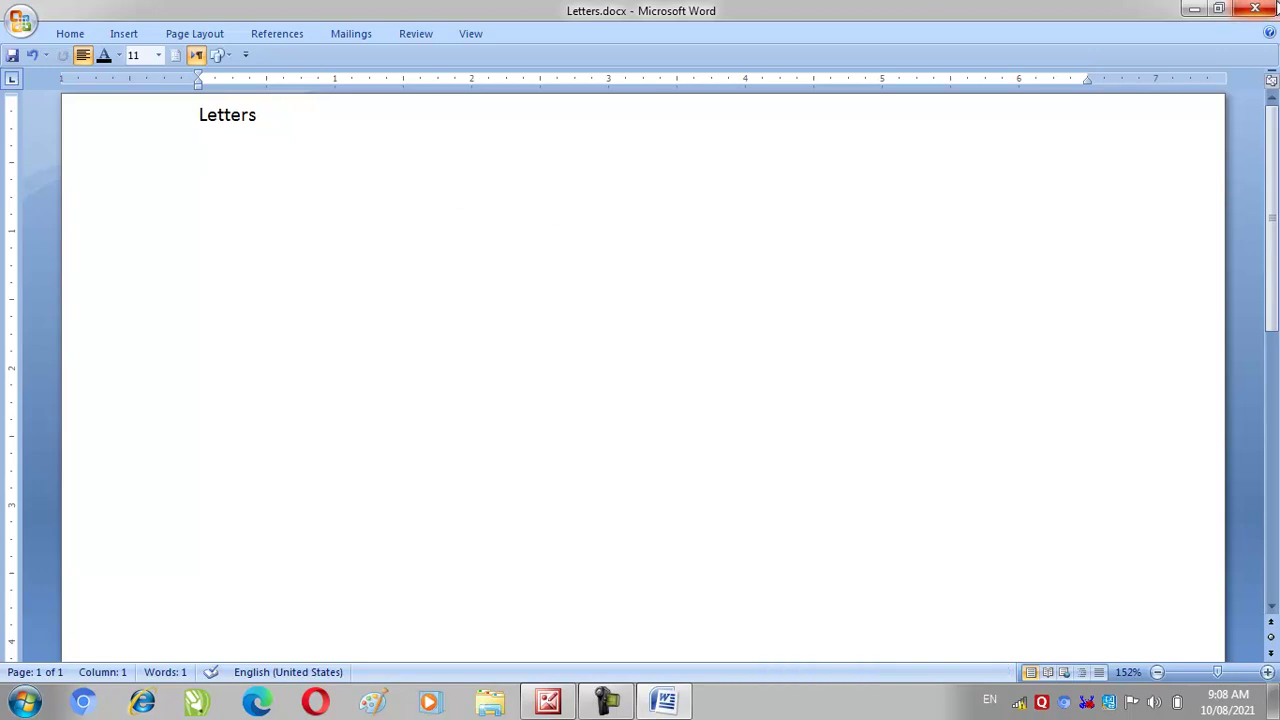
{"action": "left_click", "coordinate": [1257, 8]}
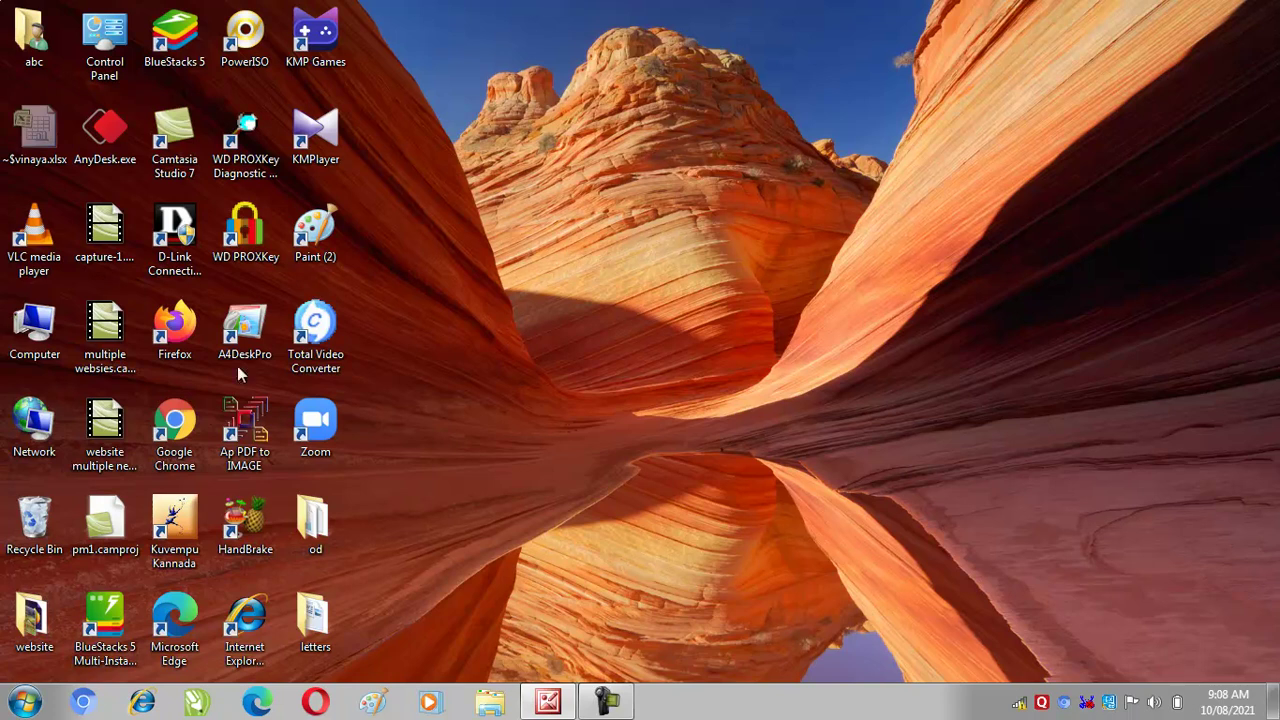
Delete the letters folder from the desktop
{"action": "left_click", "coordinate": [313, 620]}
{"action": "key", "text": "Delete"}
{"action": "left_click", "coordinate": [688, 420]}
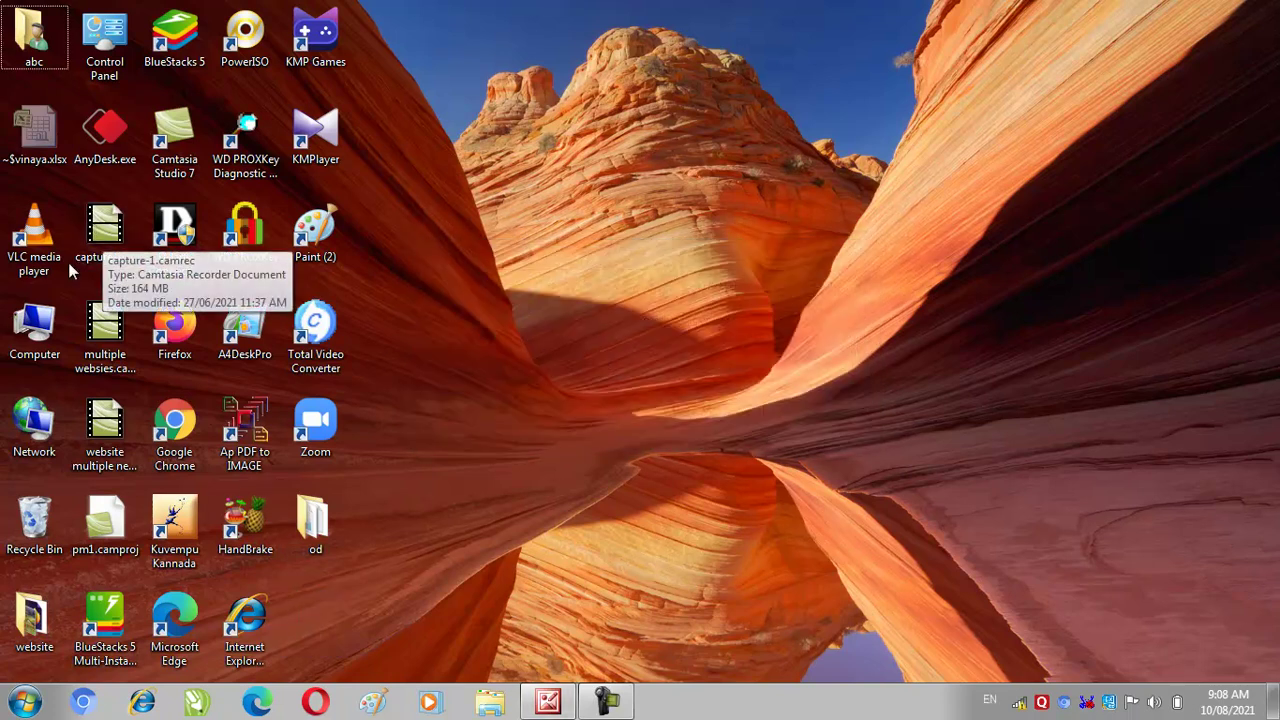
Locate the letters folder on New Volume (D:) through Computer and open it to check its contents
{"action": "double_click", "coordinate": [34, 325]}
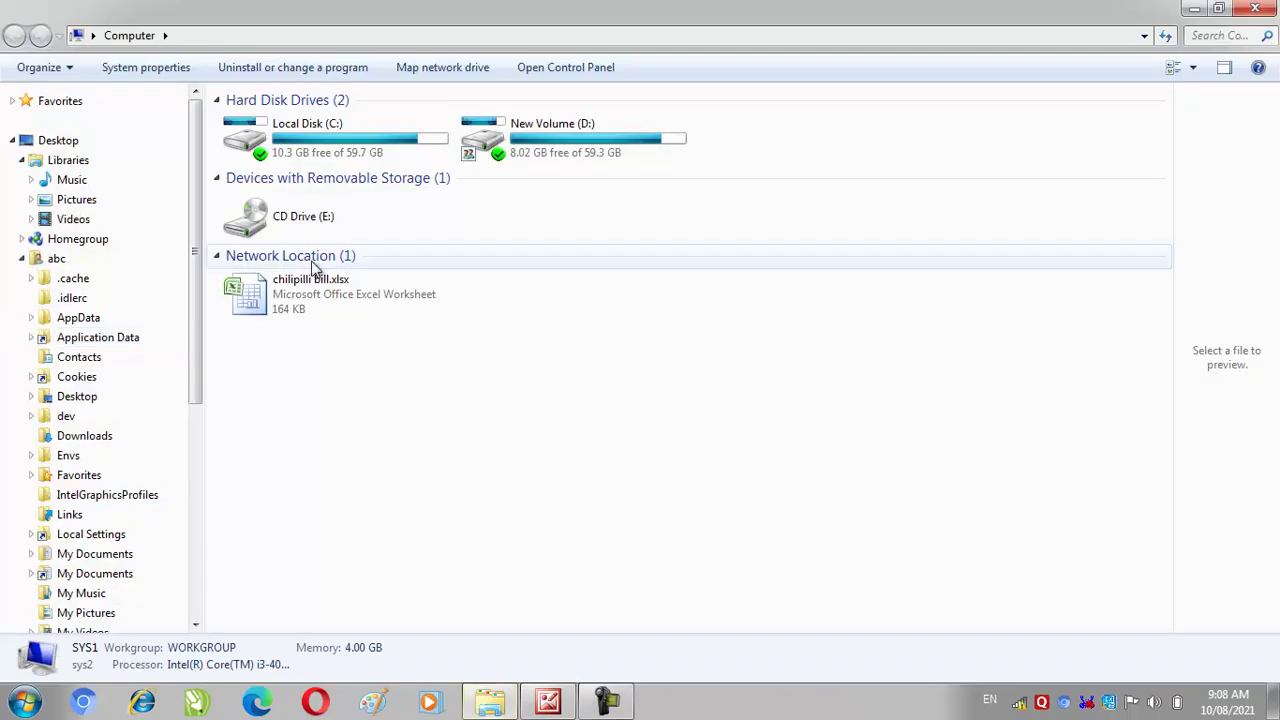
{"action": "double_click", "coordinate": [607, 148]}
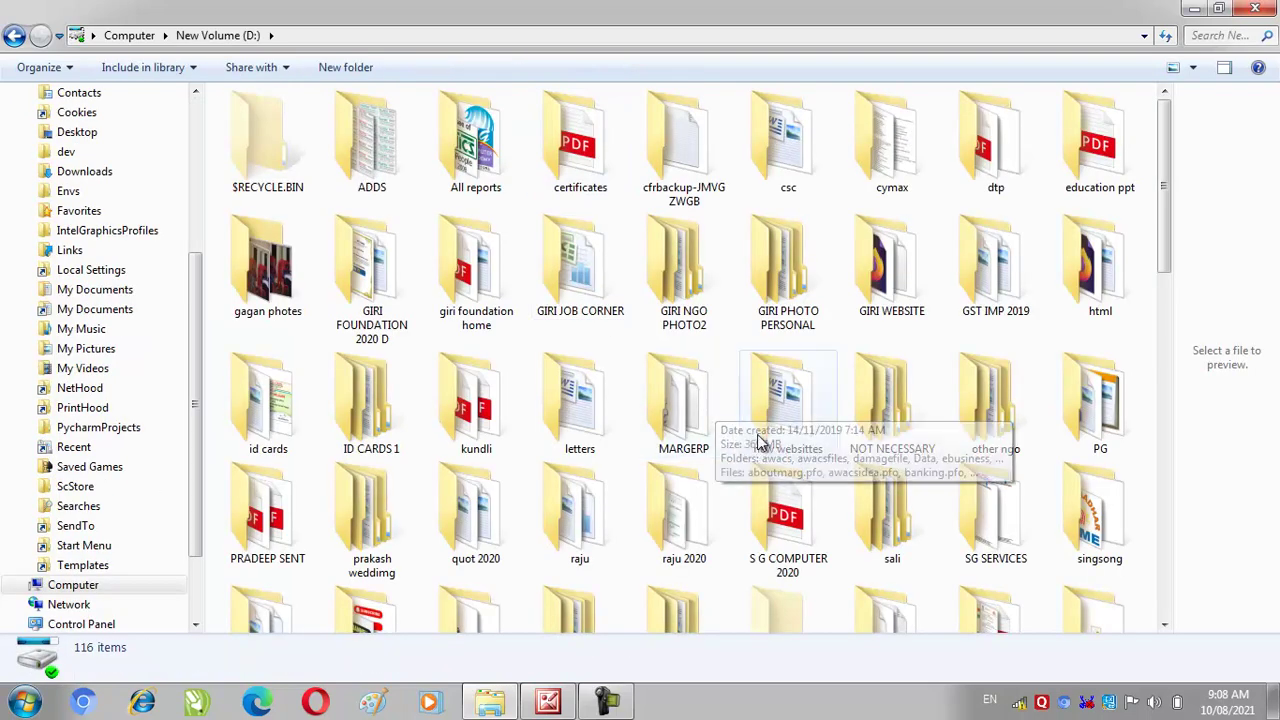
{"action": "left_click", "coordinate": [1081, 420]}
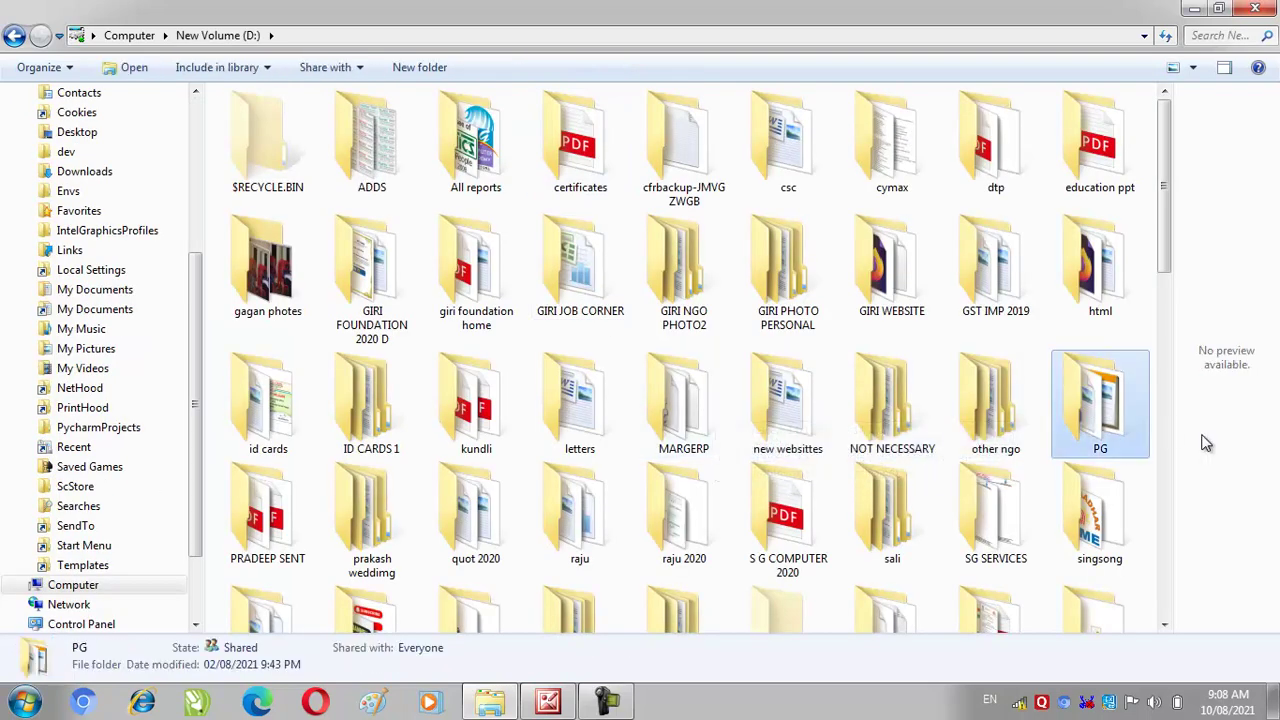
{"action": "key", "text": "l"}
{"action": "scroll", "coordinate": [1100, 420], "scroll_direction": "up", "scroll_amount": 10}
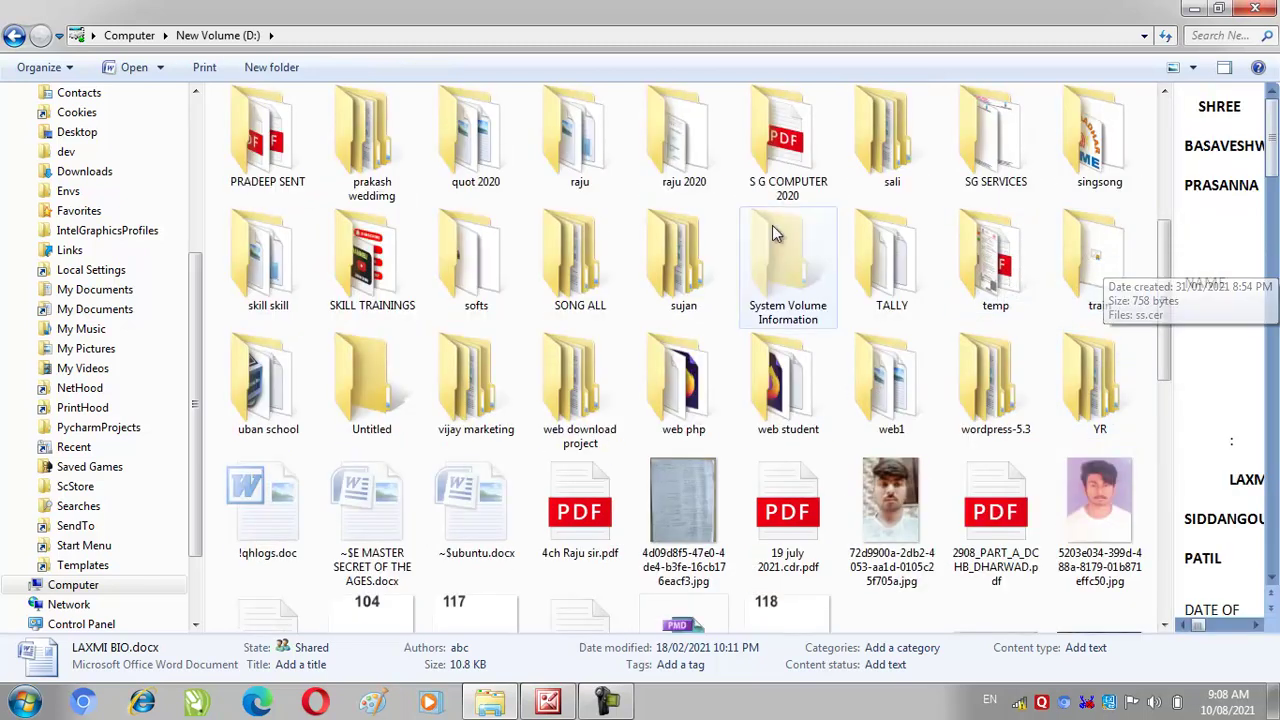
{"action": "left_click", "coordinate": [593, 255]}
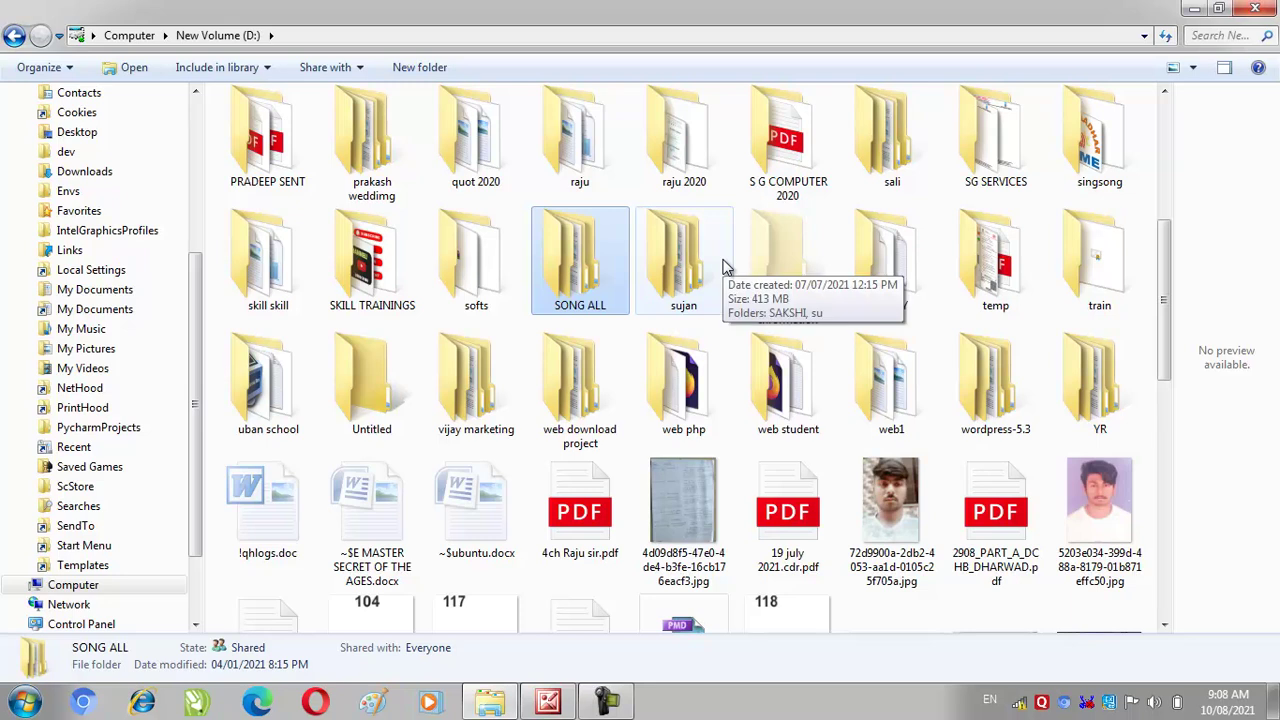
{"action": "left_click", "coordinate": [755, 163]}
{"action": "key", "text": "l"}
{"action": "key", "text": "l"}
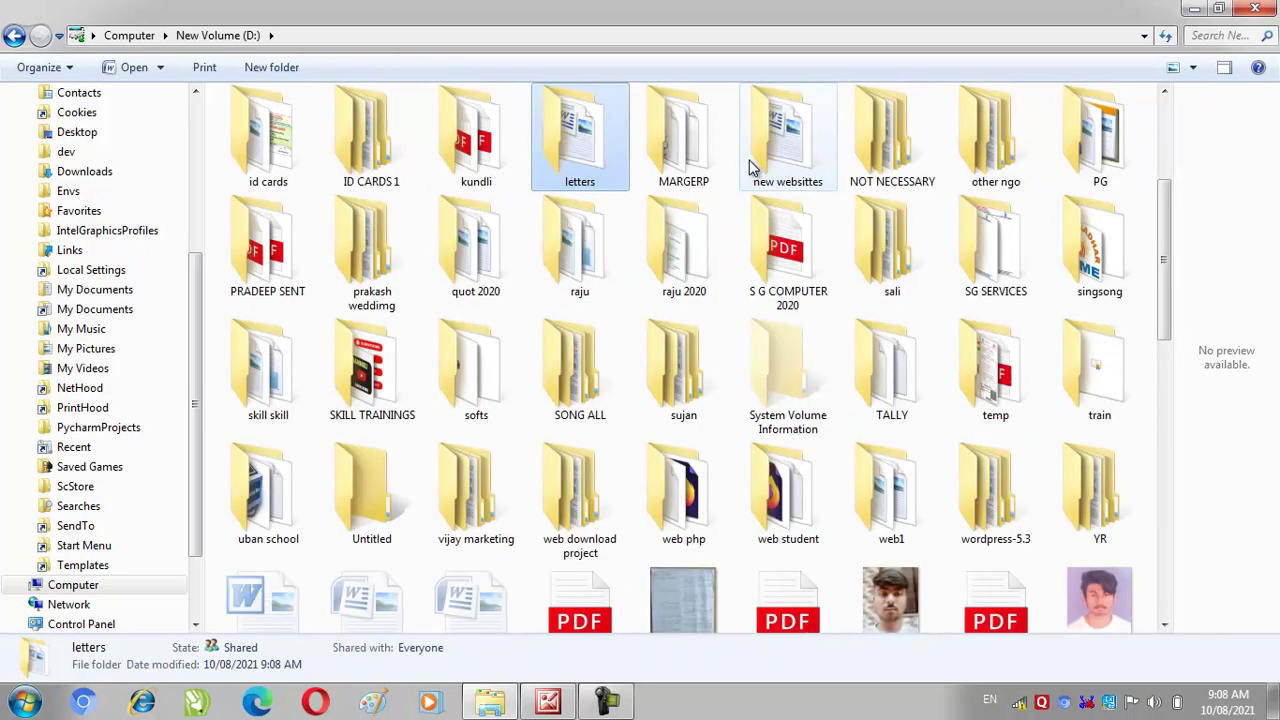
{"action": "double_click", "coordinate": [598, 156]}
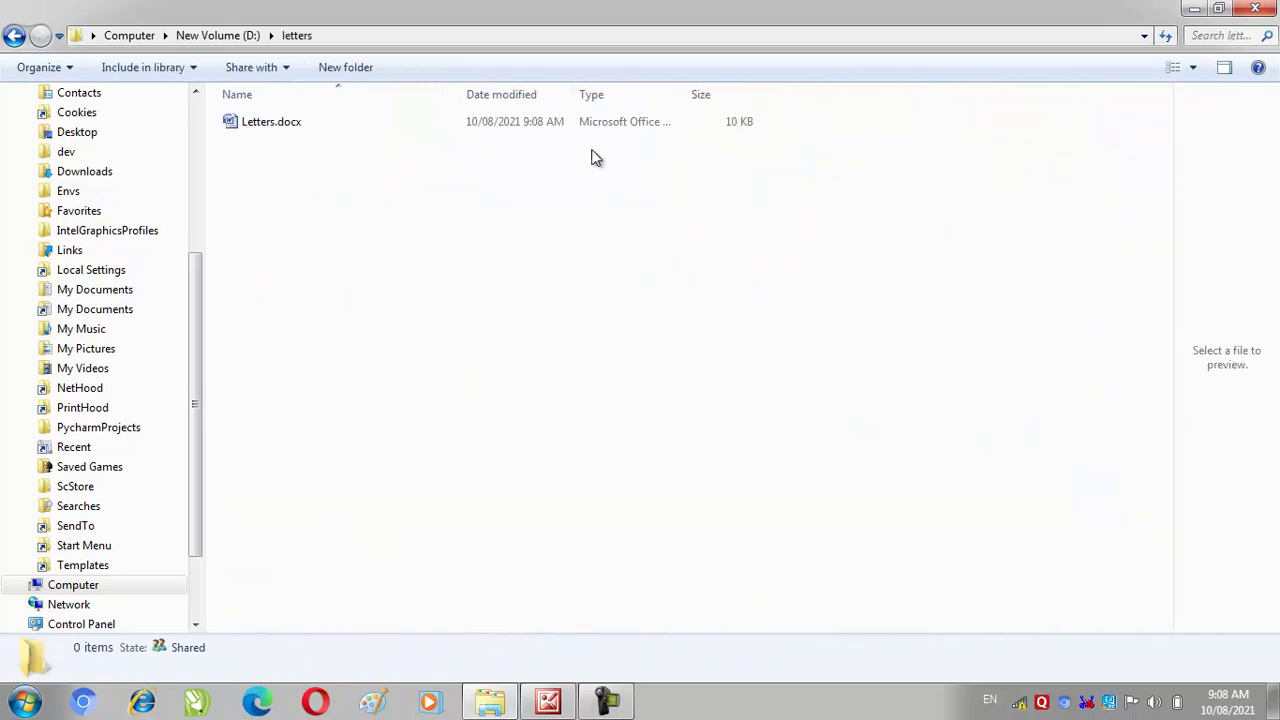
Return to drive D, create a desktop shortcut to the letters folder, and minimize the window
{"action": "left_click", "coordinate": [13, 37]}
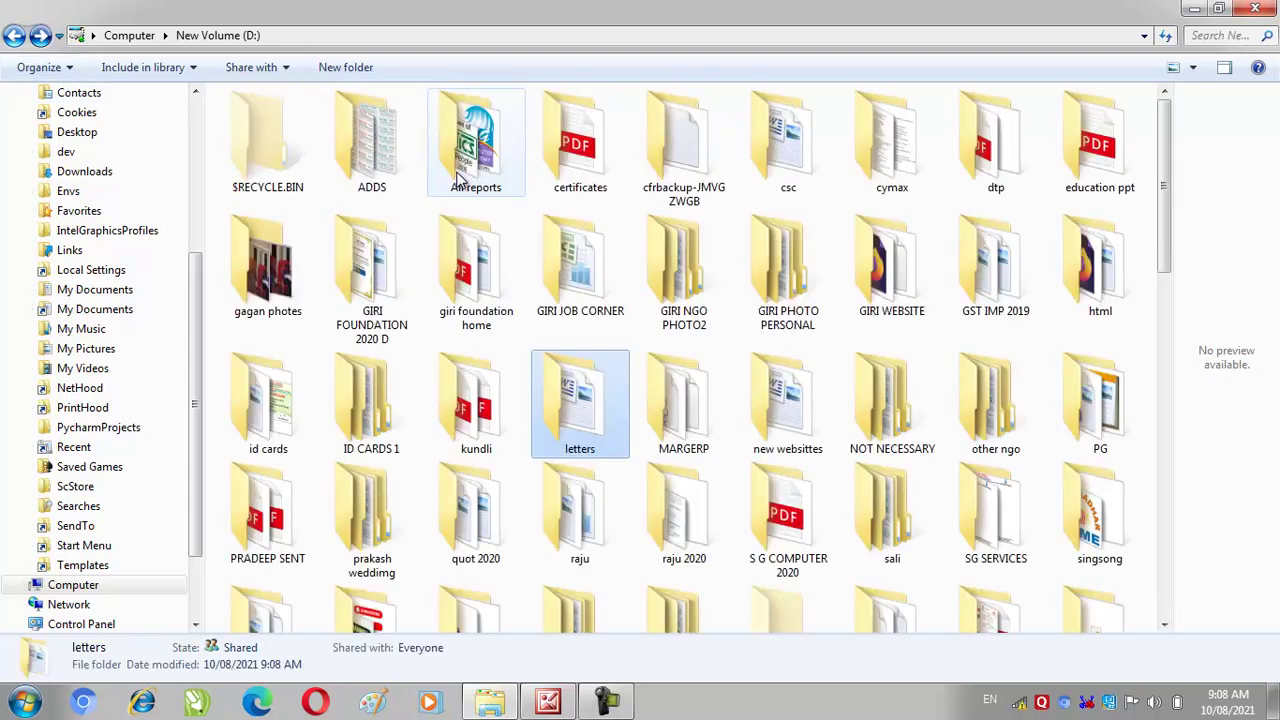
{"action": "right_click", "coordinate": [583, 413]}
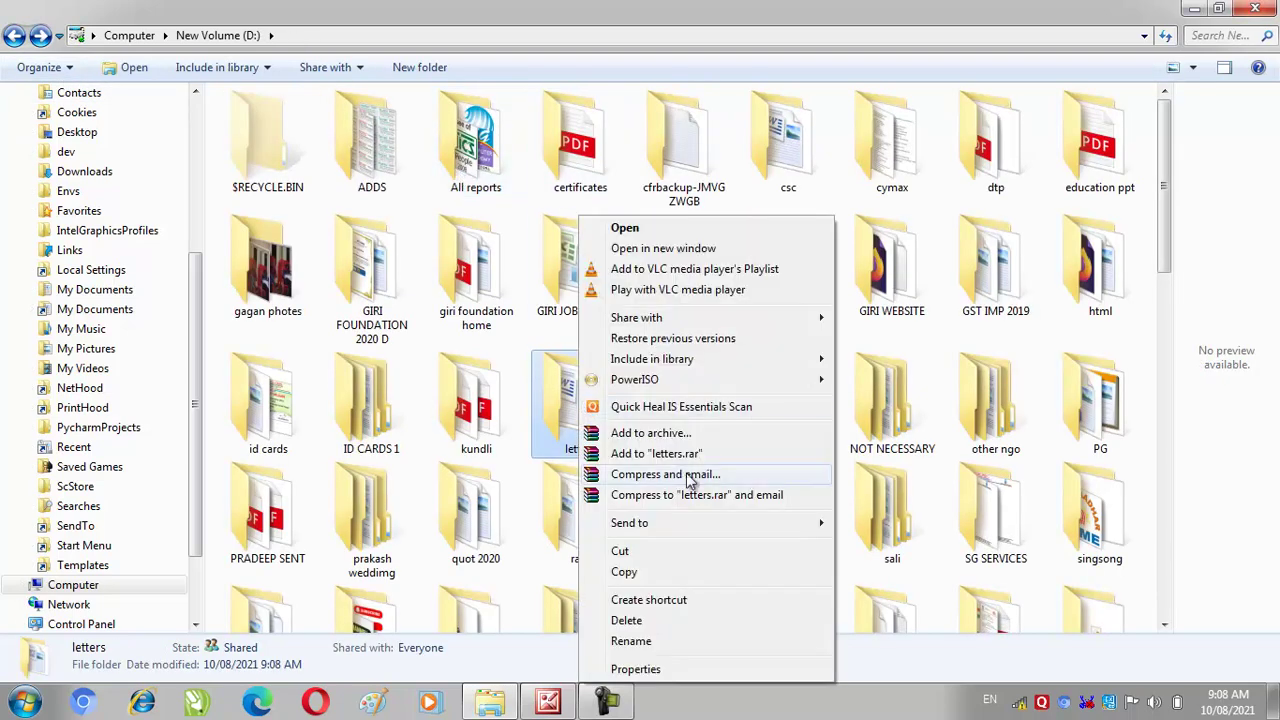
{"action": "mouse_move", "coordinate": [703, 523]}
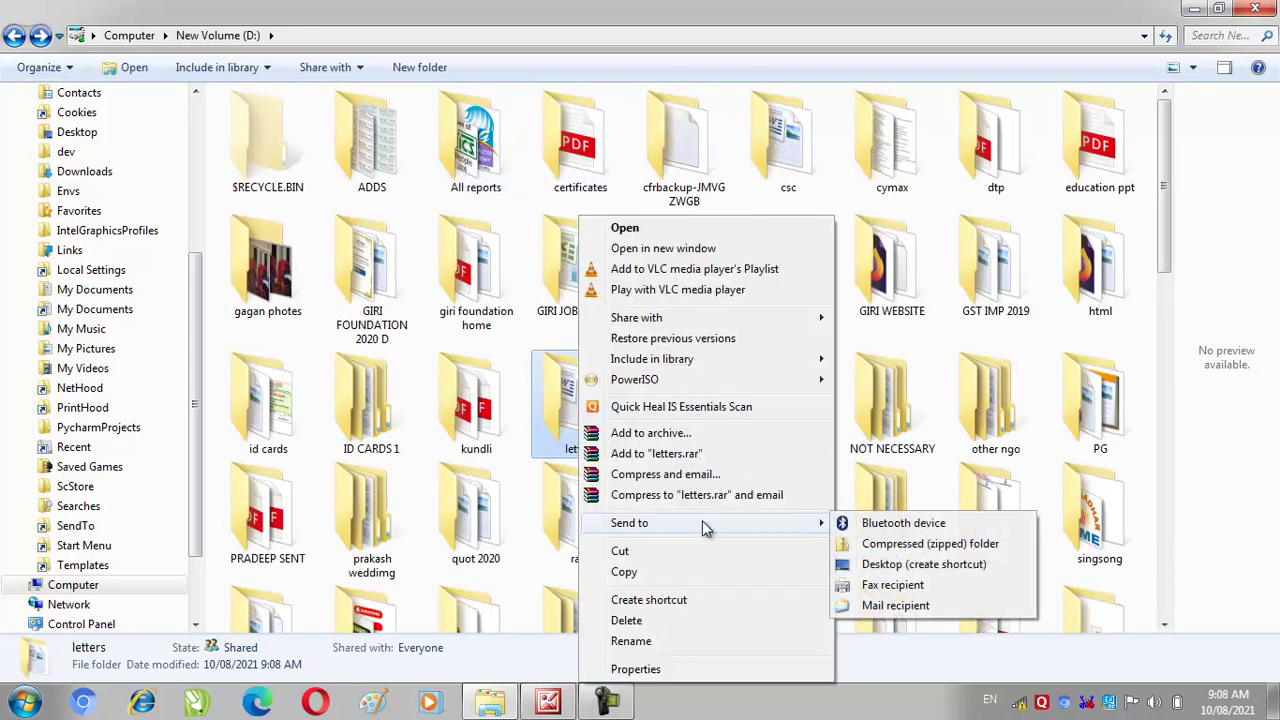
{"action": "left_click", "coordinate": [921, 566]}
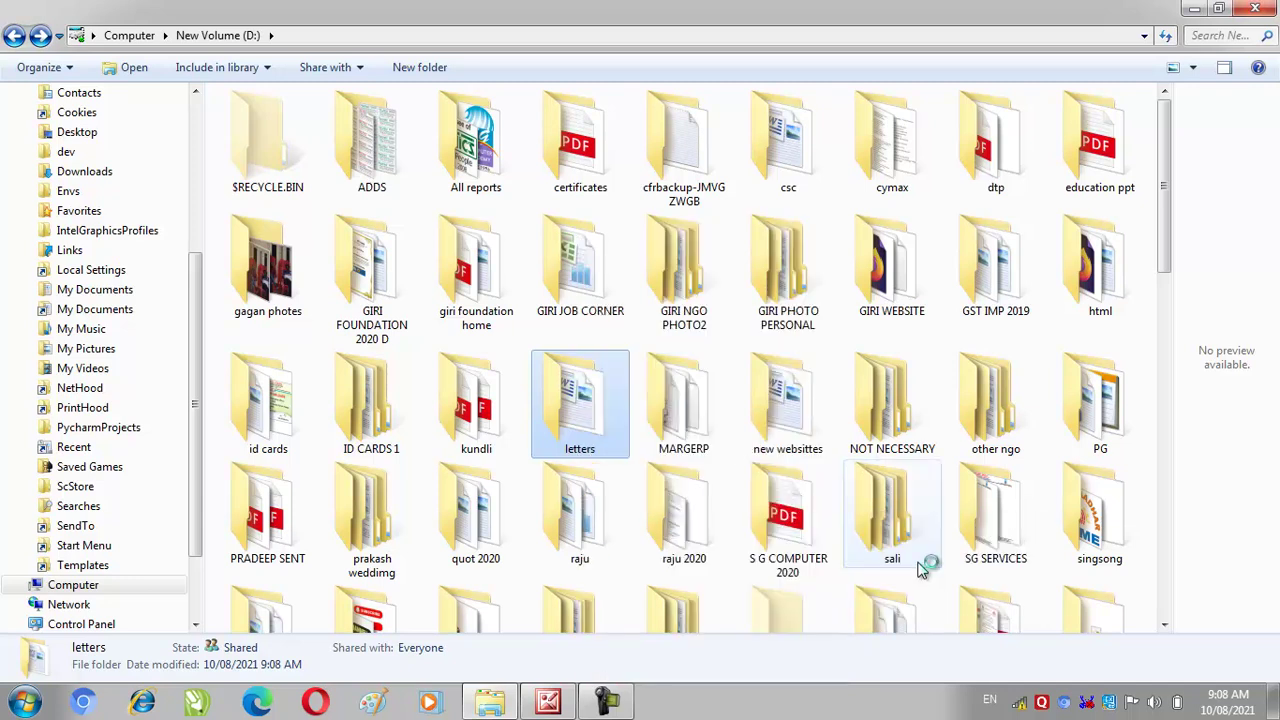
{"action": "left_click", "coordinate": [1193, 8]}
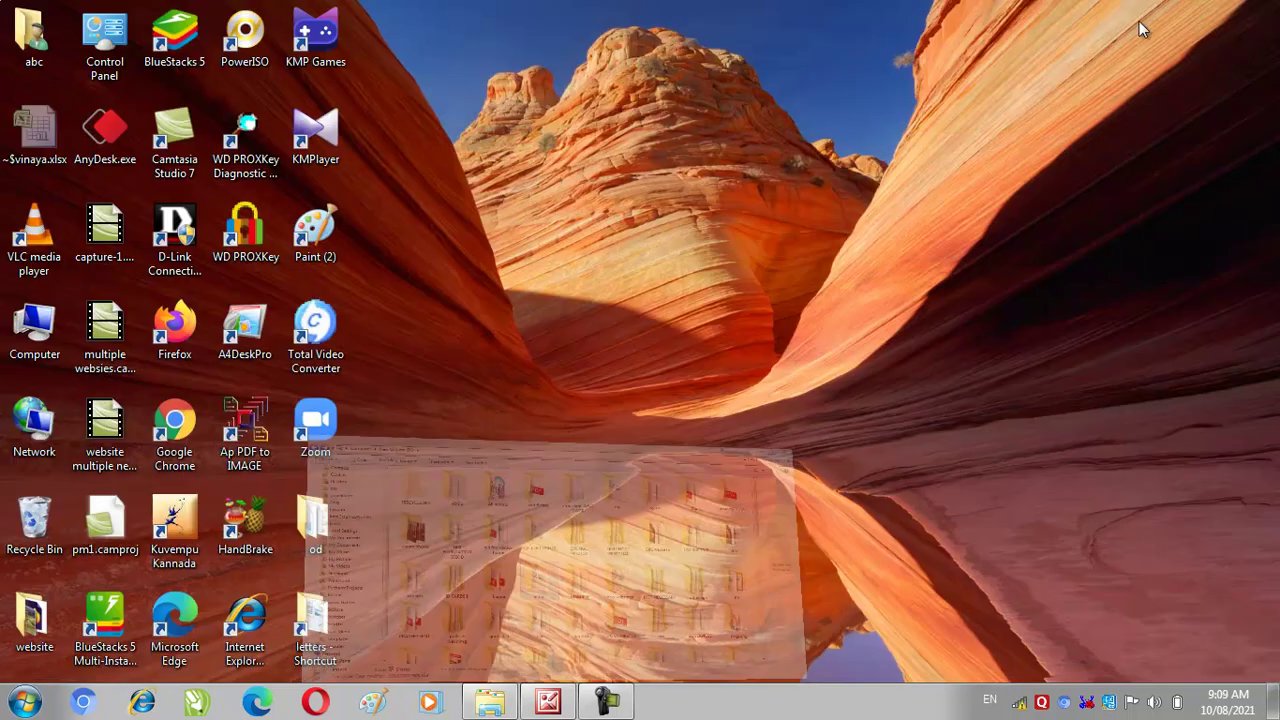
Open Letters.docx through the desktop shortcut to the letters folder and add "Computer" a few lines below the heading
{"action": "double_click", "coordinate": [315, 620]}
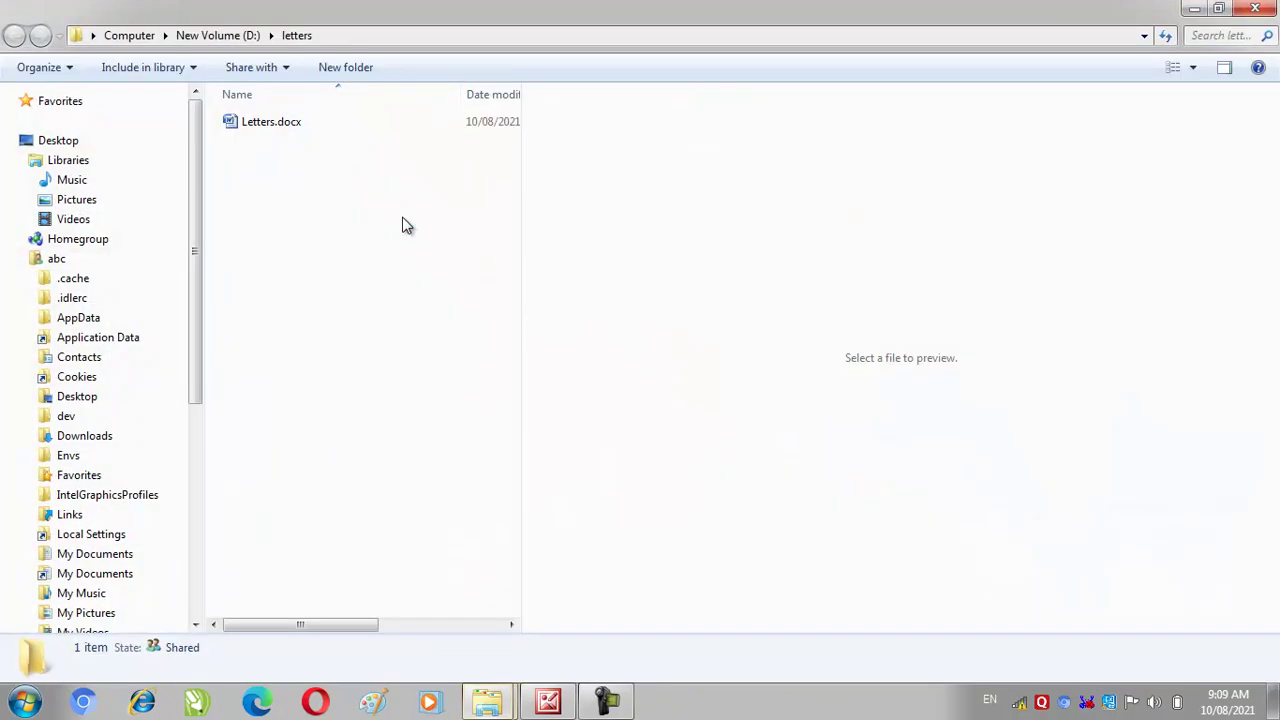
{"action": "left_click", "coordinate": [367, 123]}
{"action": "double_click", "coordinate": [369, 118]}
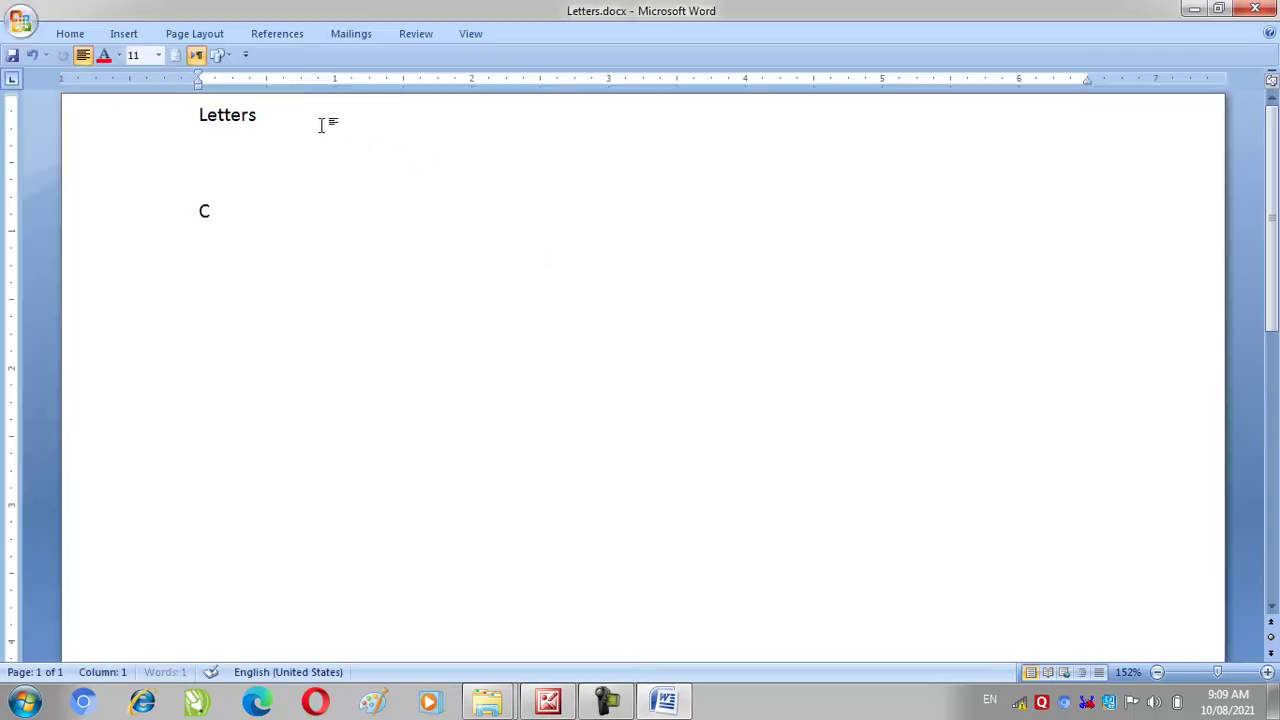
{"action": "type", "text": "omputer "}
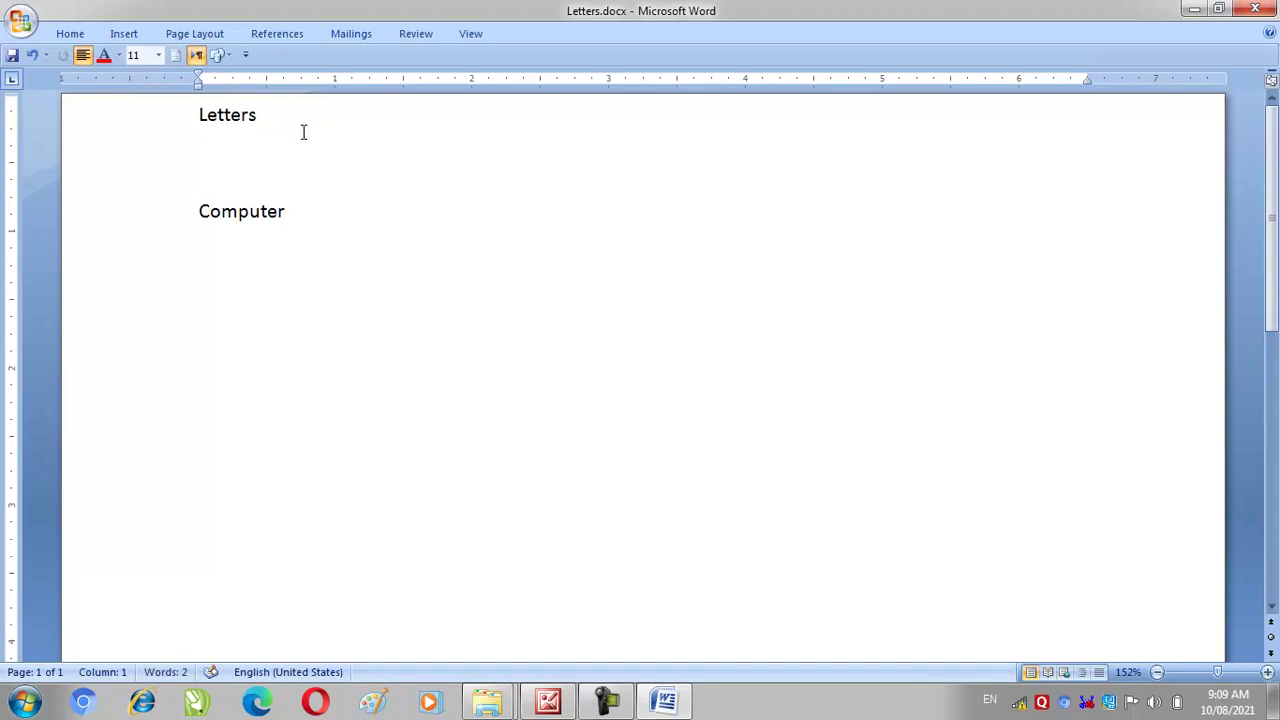
Complete the sentence as "Computer is an electronic device.", save Letters.docx, and close the document and the folder window
{"action": "type", "text": "is"}
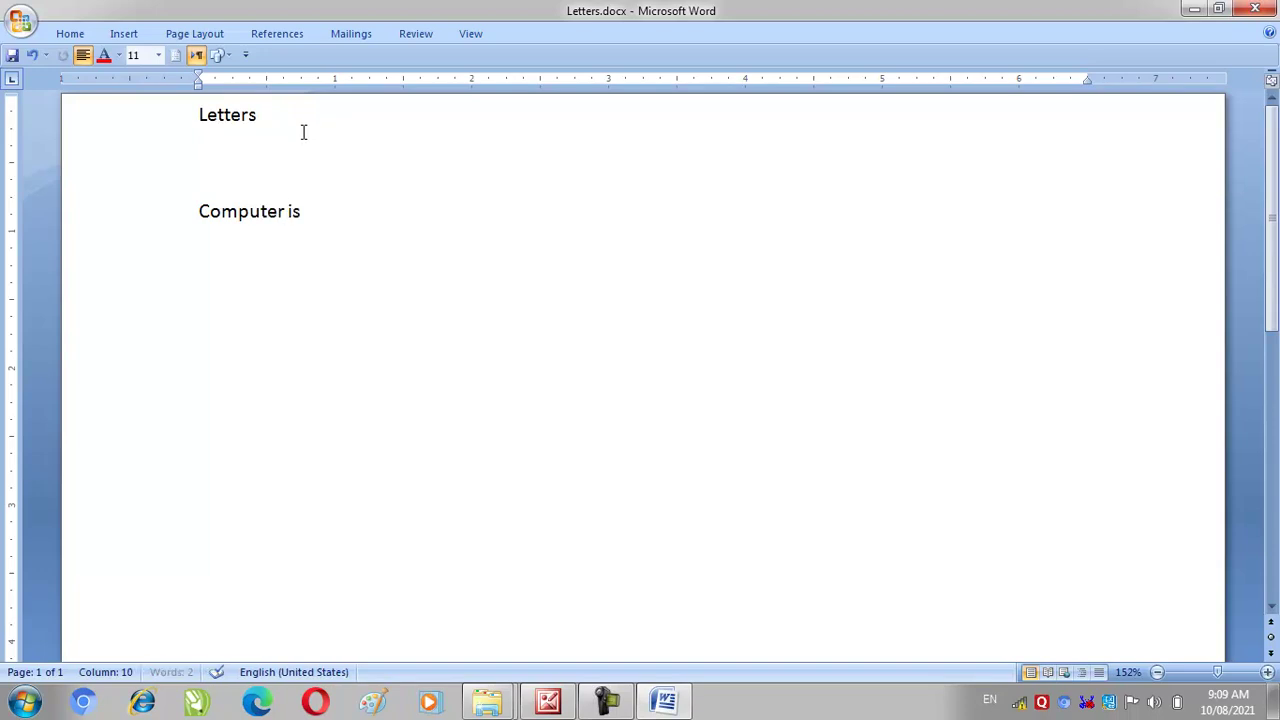
{"action": "type", "text": " an elecctronic device."}
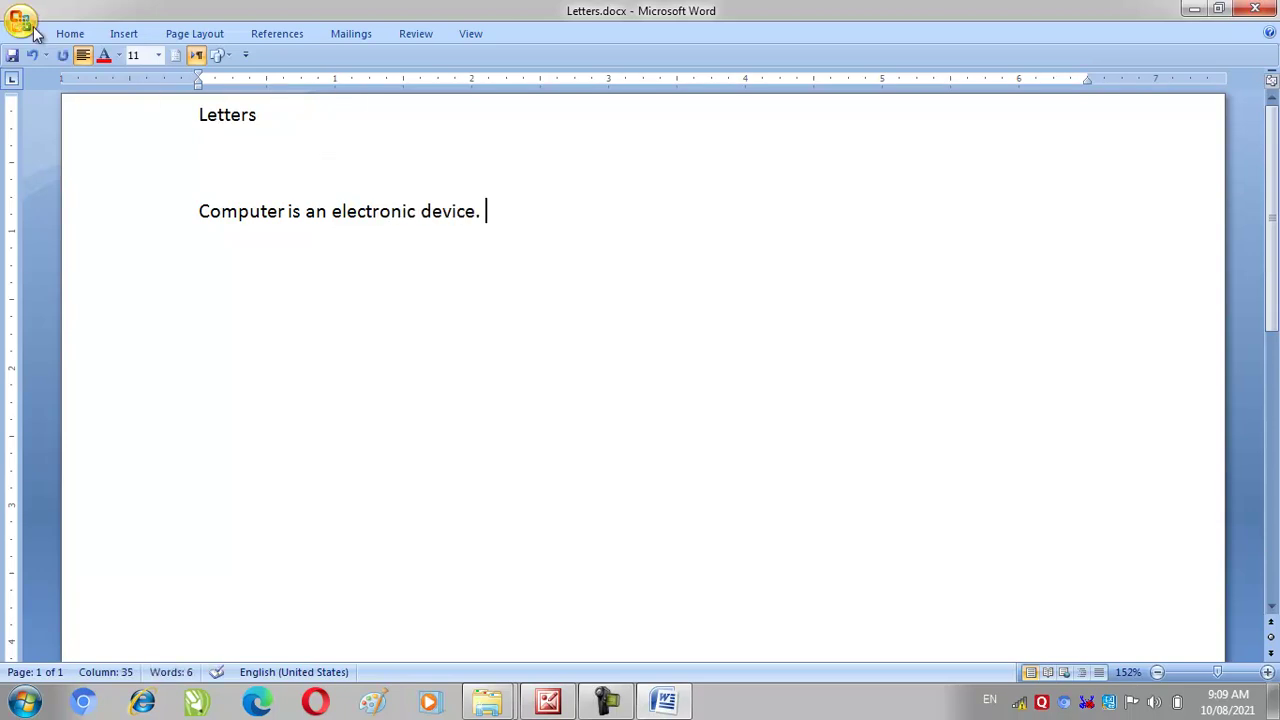
{"action": "left_click", "coordinate": [22, 20]}
{"action": "left_click", "coordinate": [60, 146]}
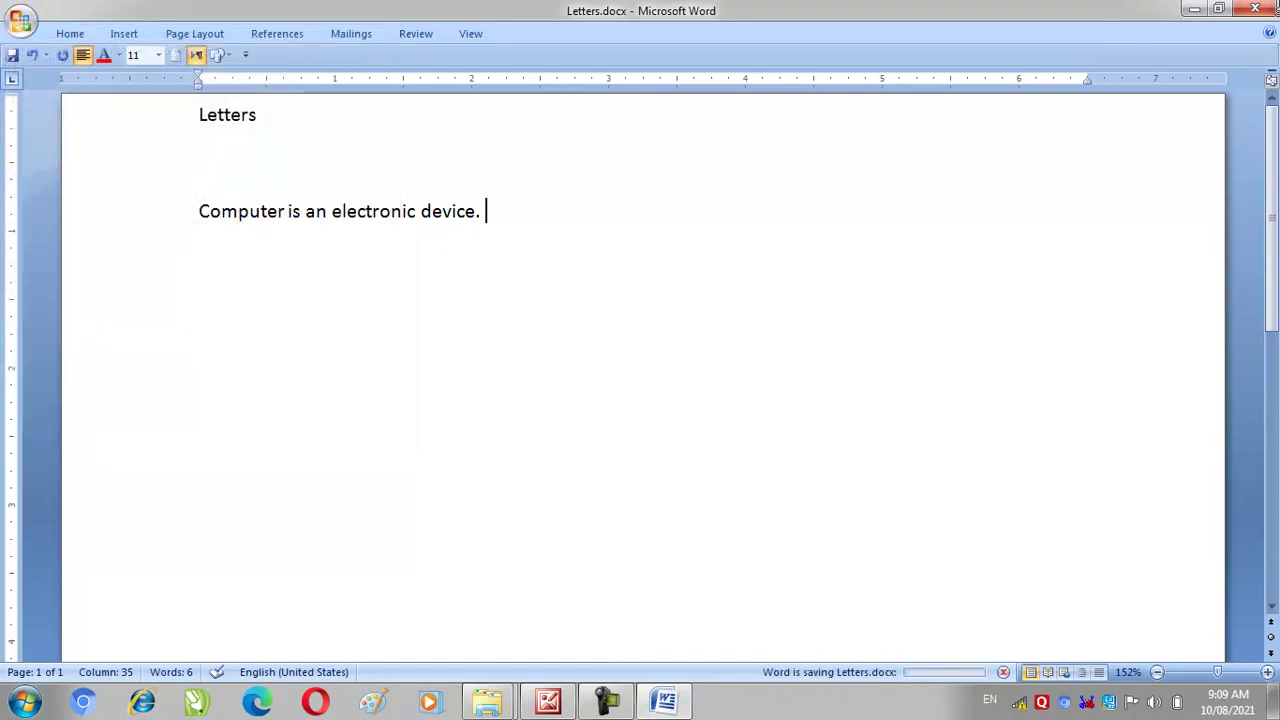
{"action": "left_click", "coordinate": [1268, 8]}
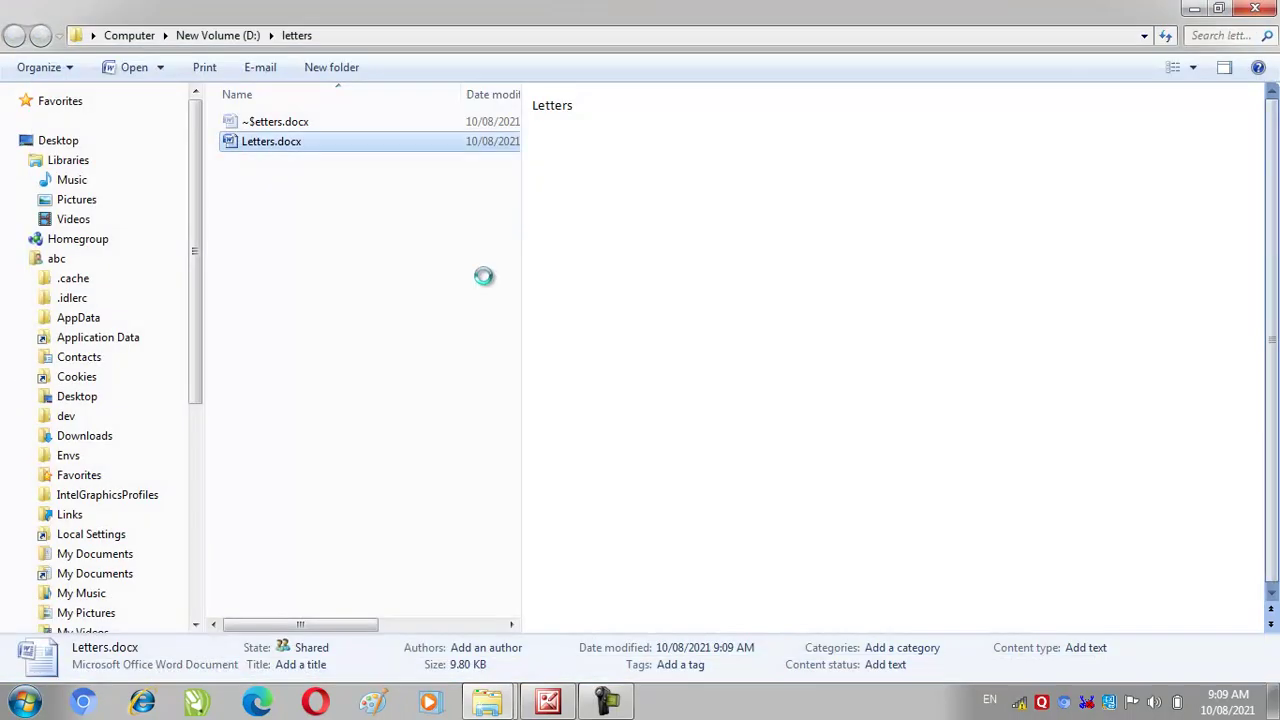
{"action": "left_click", "coordinate": [1268, 8]}
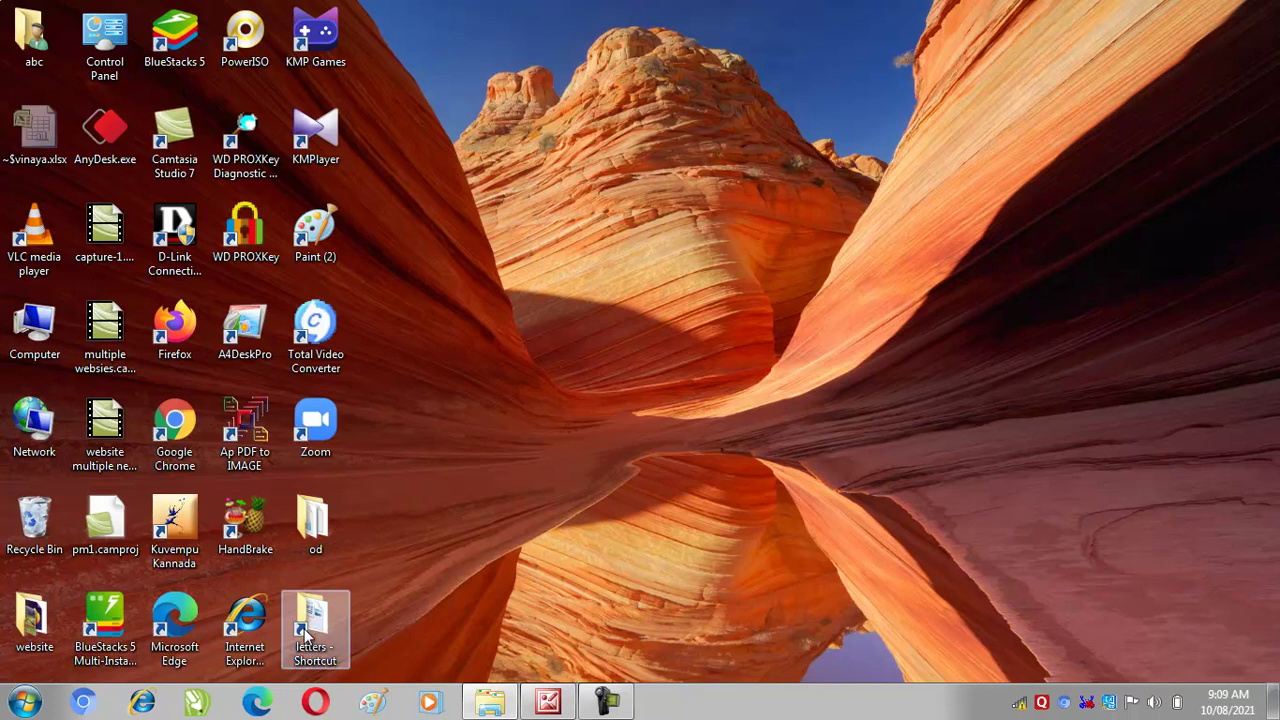
Examine the target location in the properties of the letters folder shortcut on the desktop, leaving the settings unmodified
{"action": "left_click", "coordinate": [318, 622]}
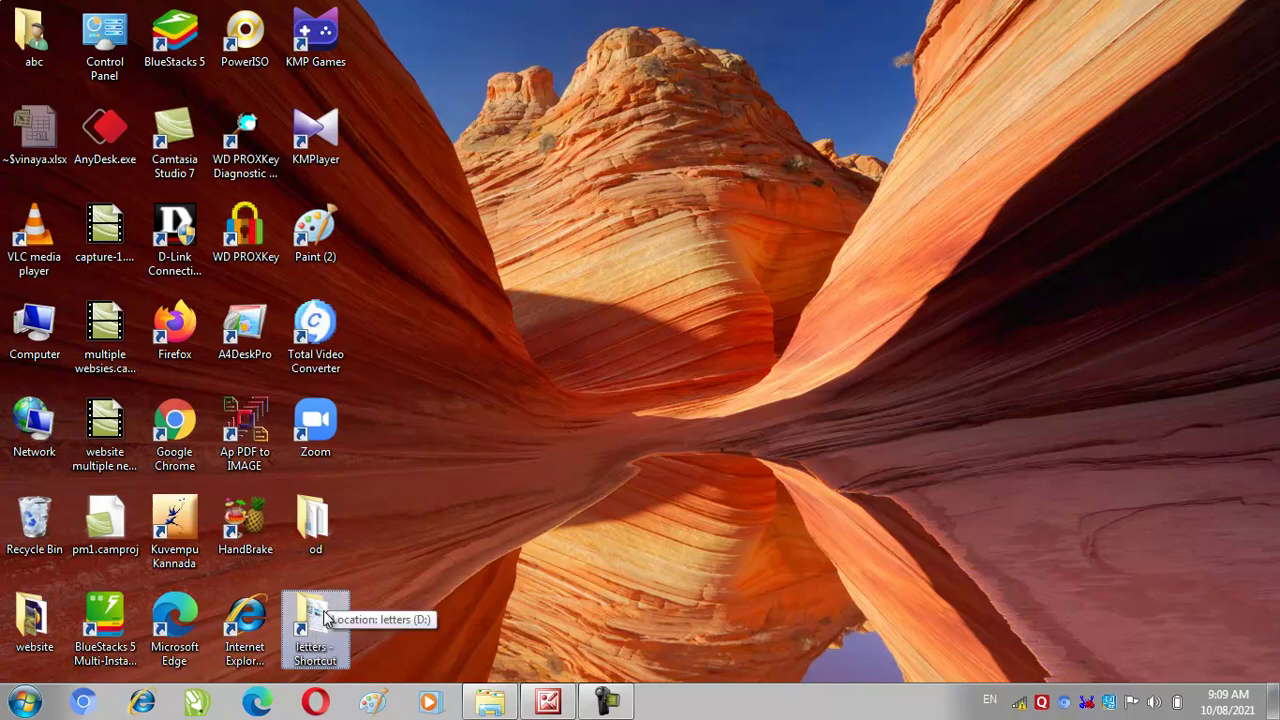
{"action": "right_click", "coordinate": [325, 620]}
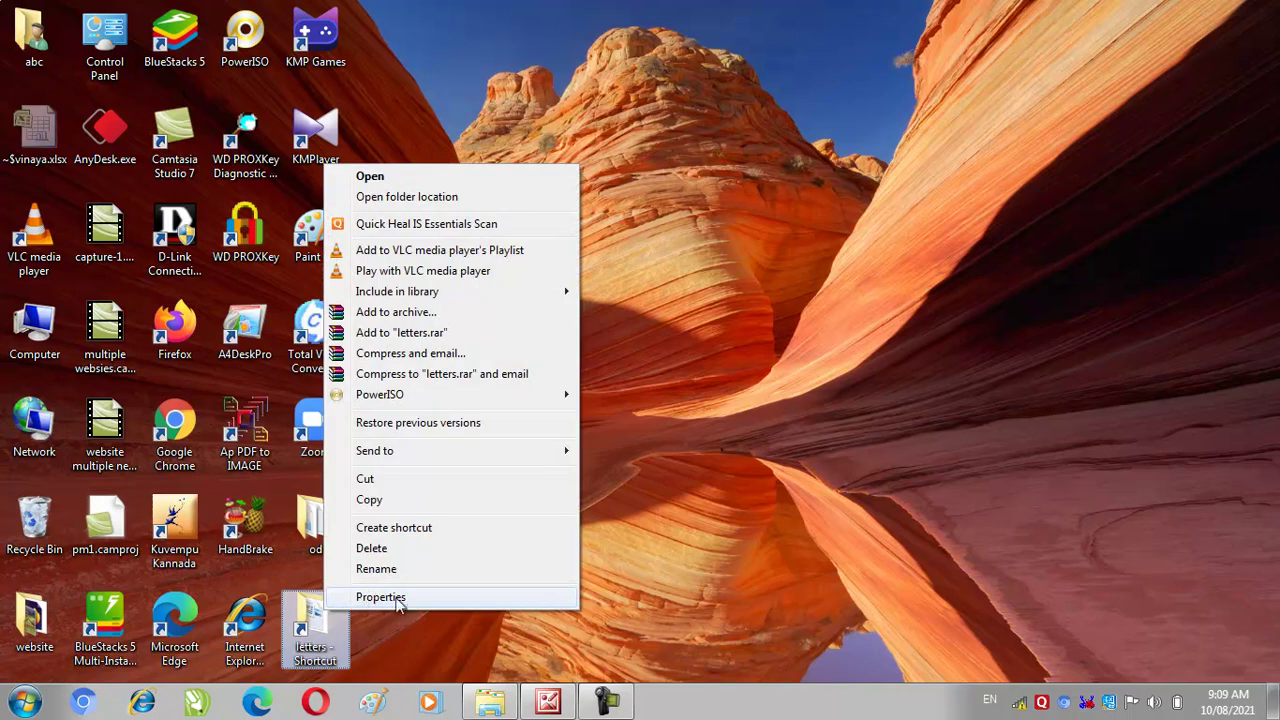
{"action": "left_click", "coordinate": [381, 597]}
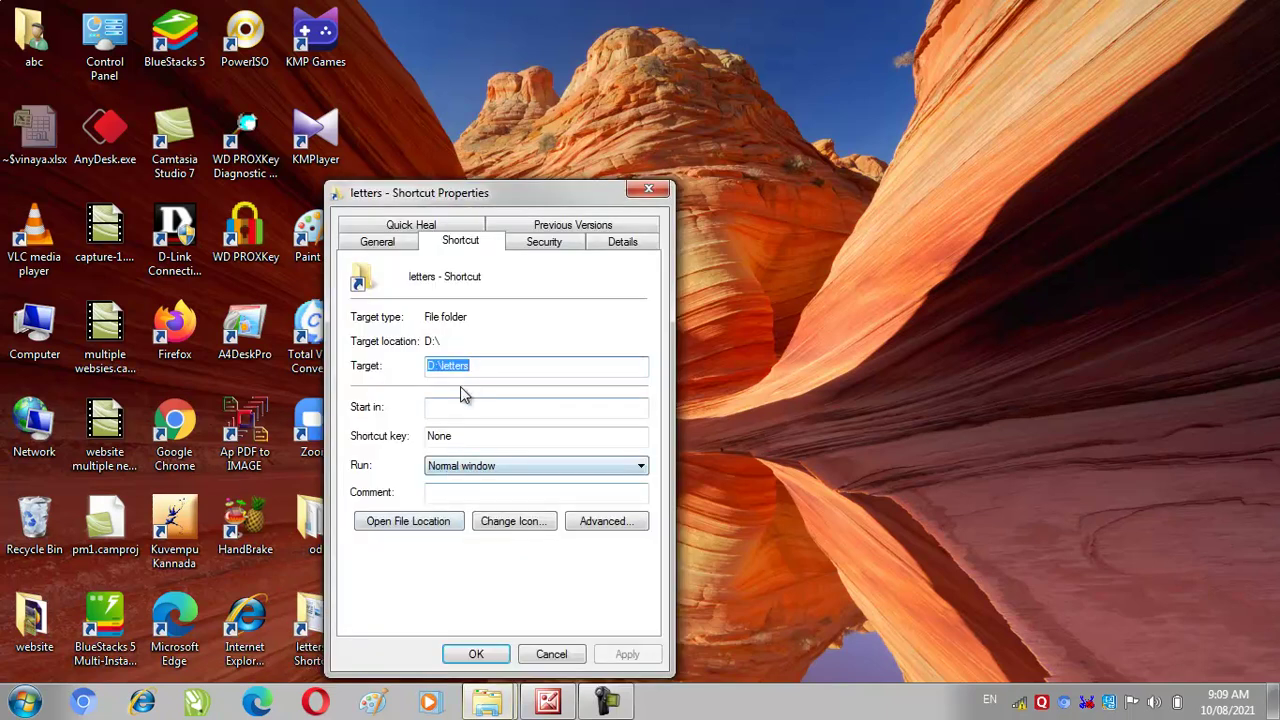
{"action": "left_click", "coordinate": [556, 652]}
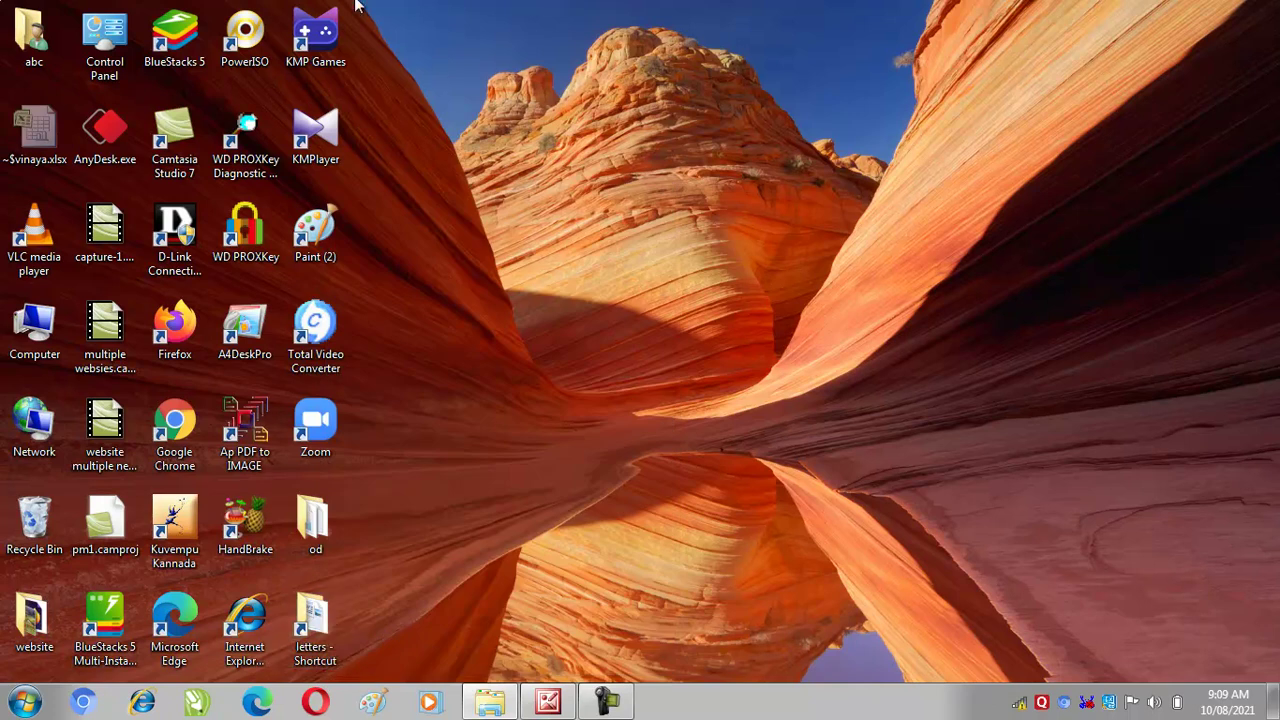
Delete the letters folder shortcut from the desktop
{"action": "right_click", "coordinate": [338, 622]}
{"action": "left_click", "coordinate": [470, 559]}
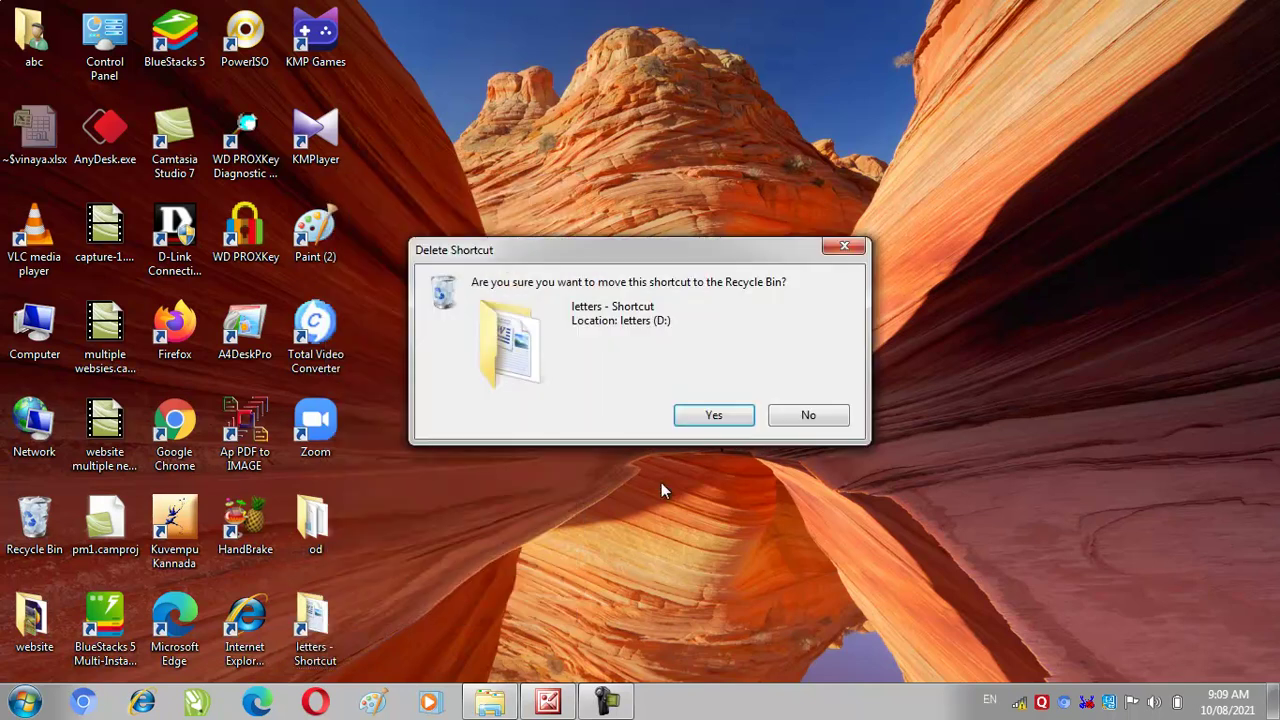
{"action": "left_click", "coordinate": [718, 416]}
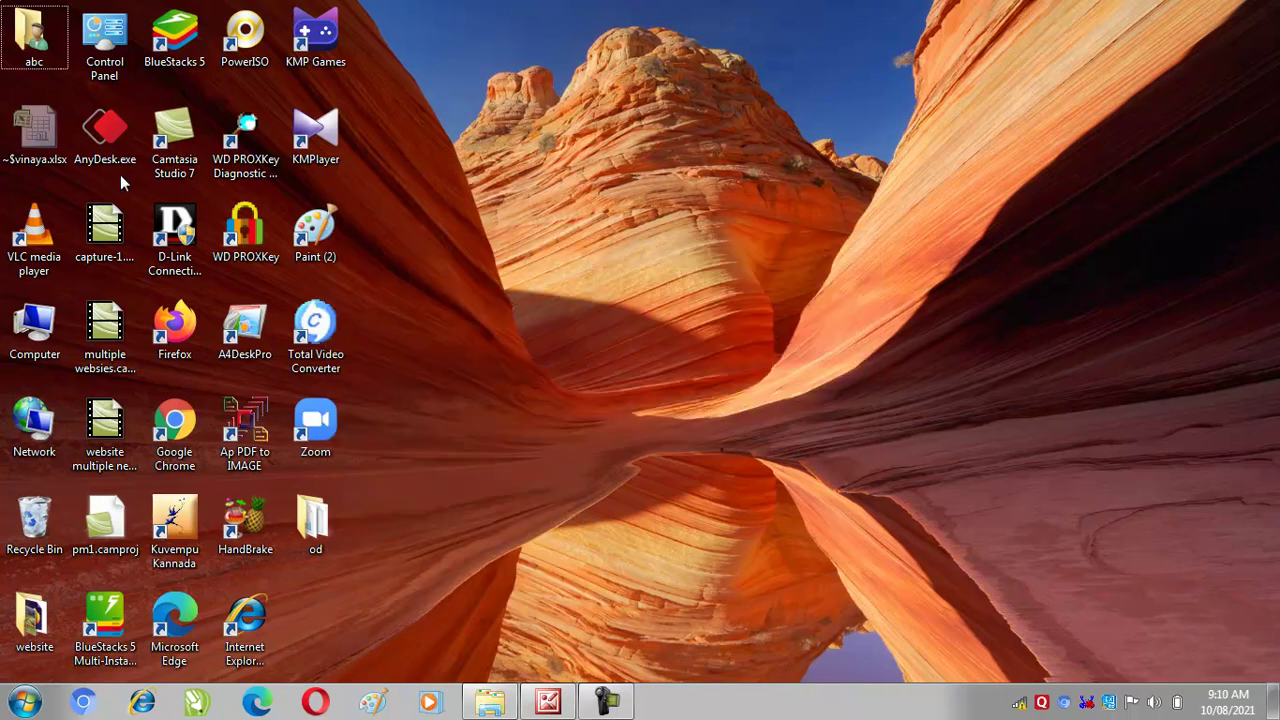
Open the letters folder on New Volume (D:) through Computer and check the text in Letters.docx, closing the document again
{"action": "double_click", "coordinate": [34, 330]}
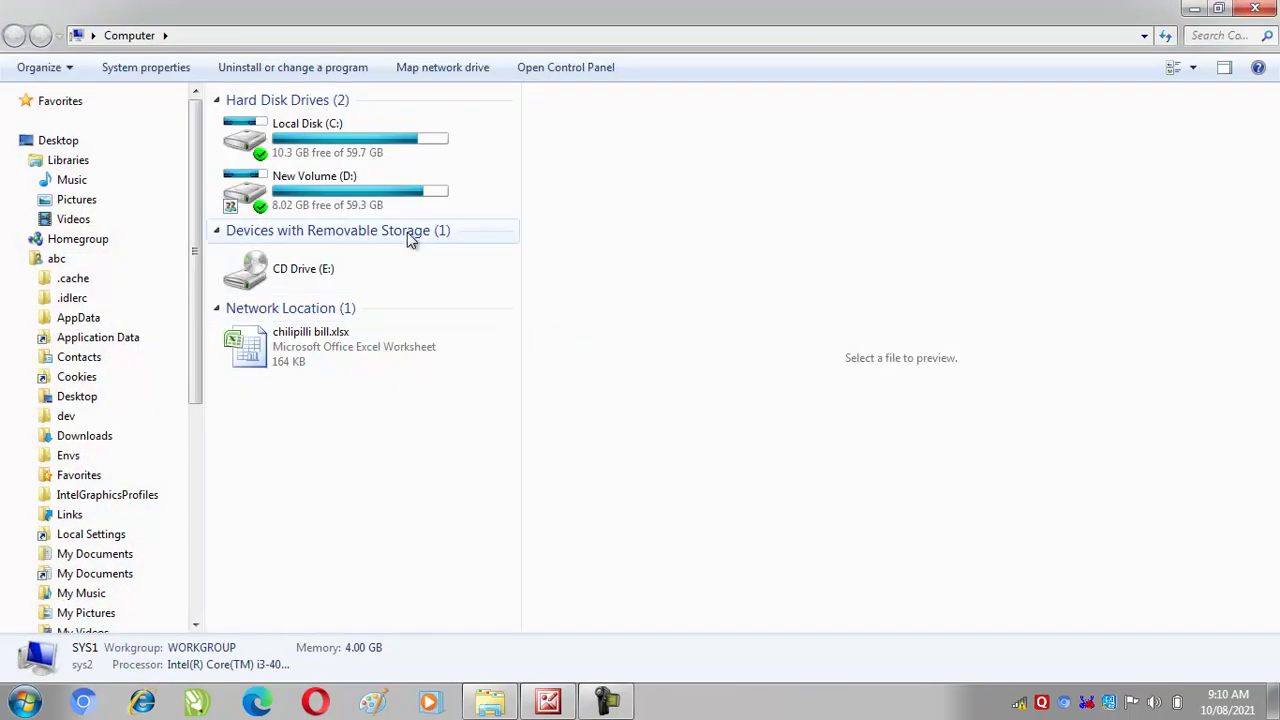
{"action": "double_click", "coordinate": [410, 200]}
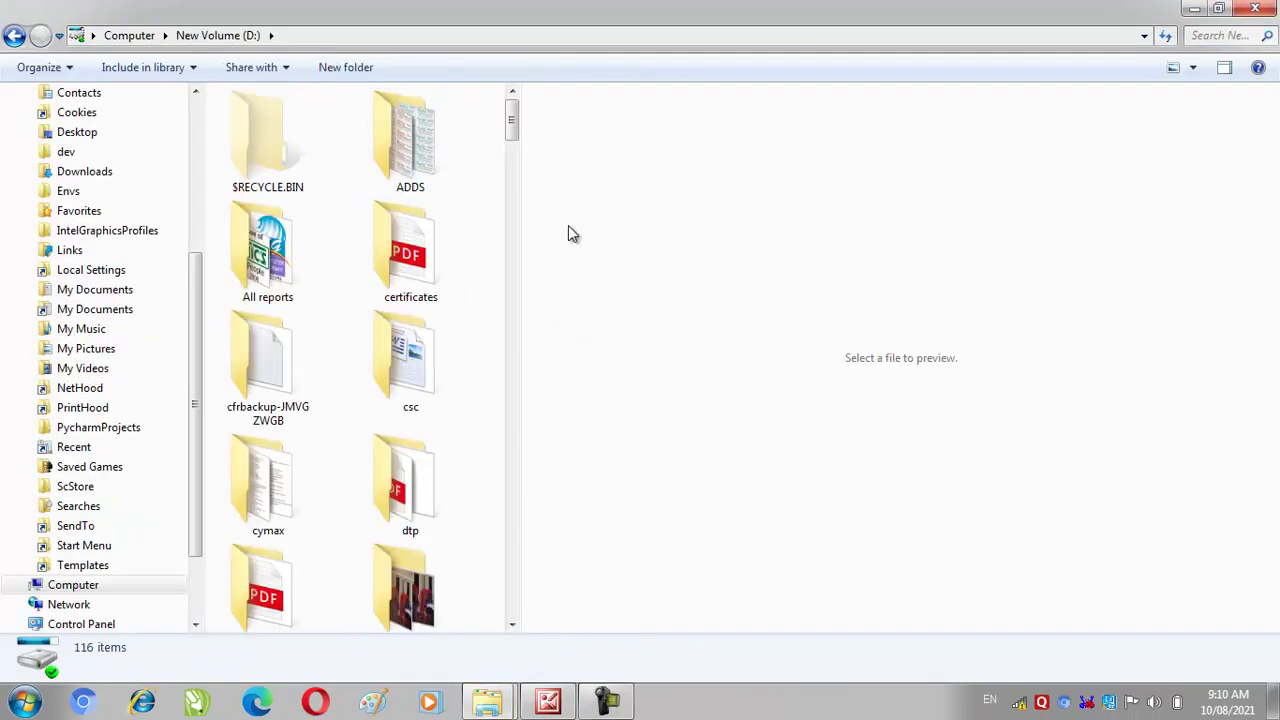
{"action": "left_click_drag", "start_coordinate": [522, 256], "coordinate": [1210, 250]}
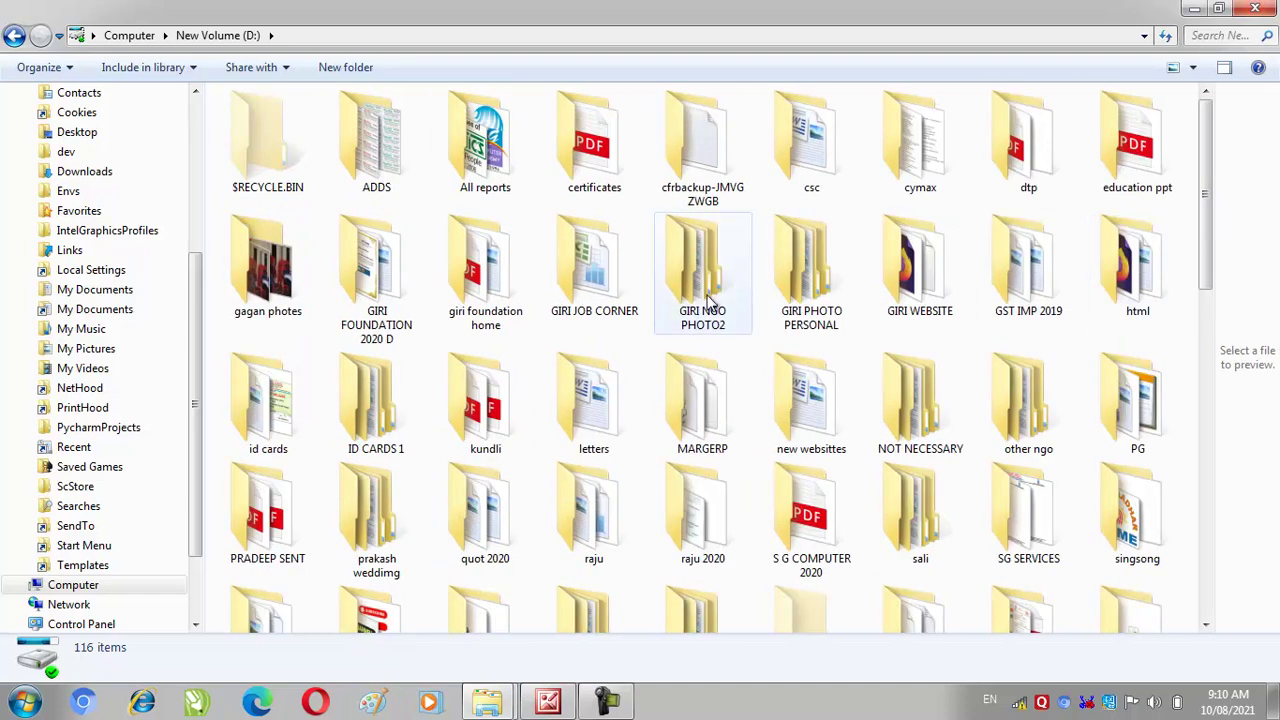
{"action": "double_click", "coordinate": [588, 370]}
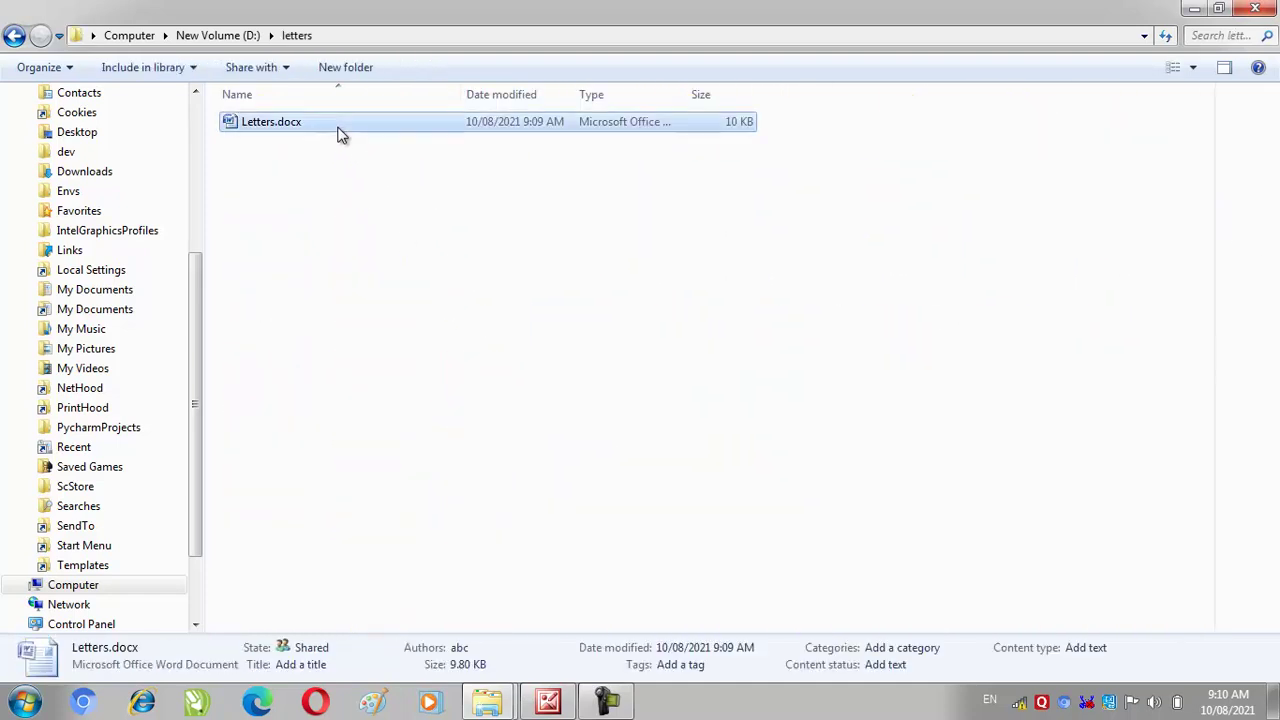
{"action": "double_click", "coordinate": [338, 128]}
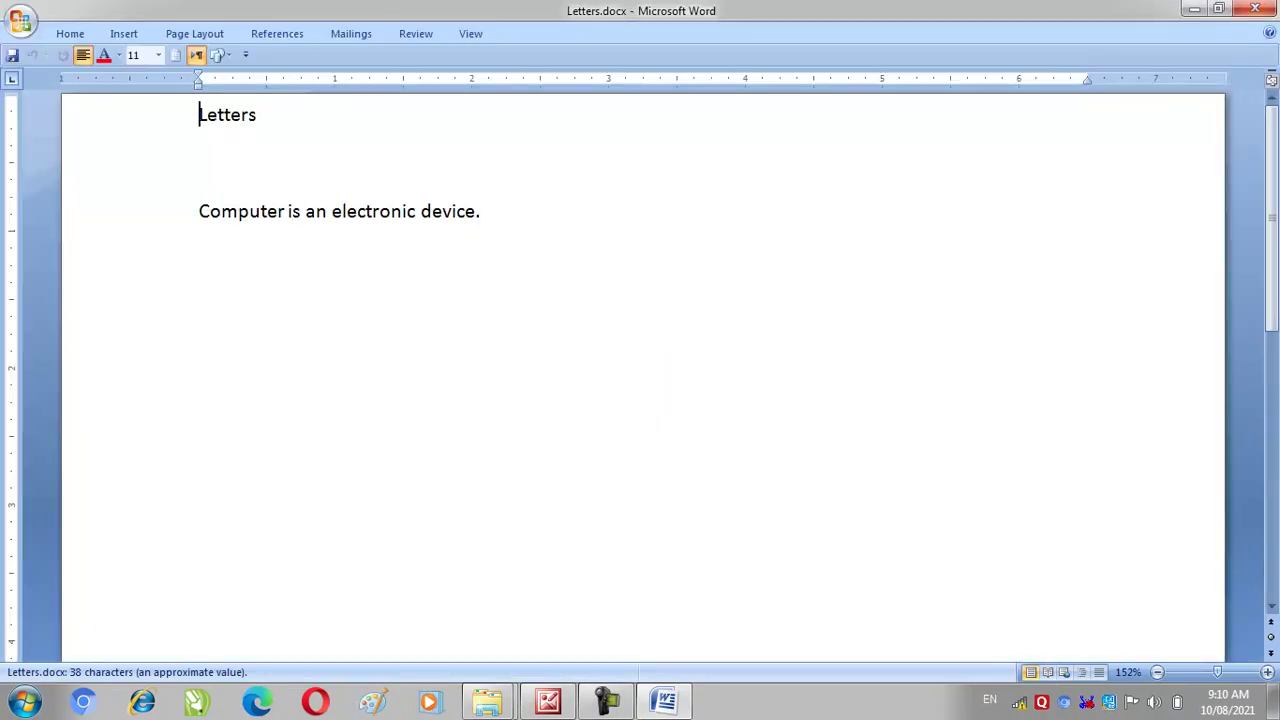
{"action": "left_click", "coordinate": [1262, 7]}
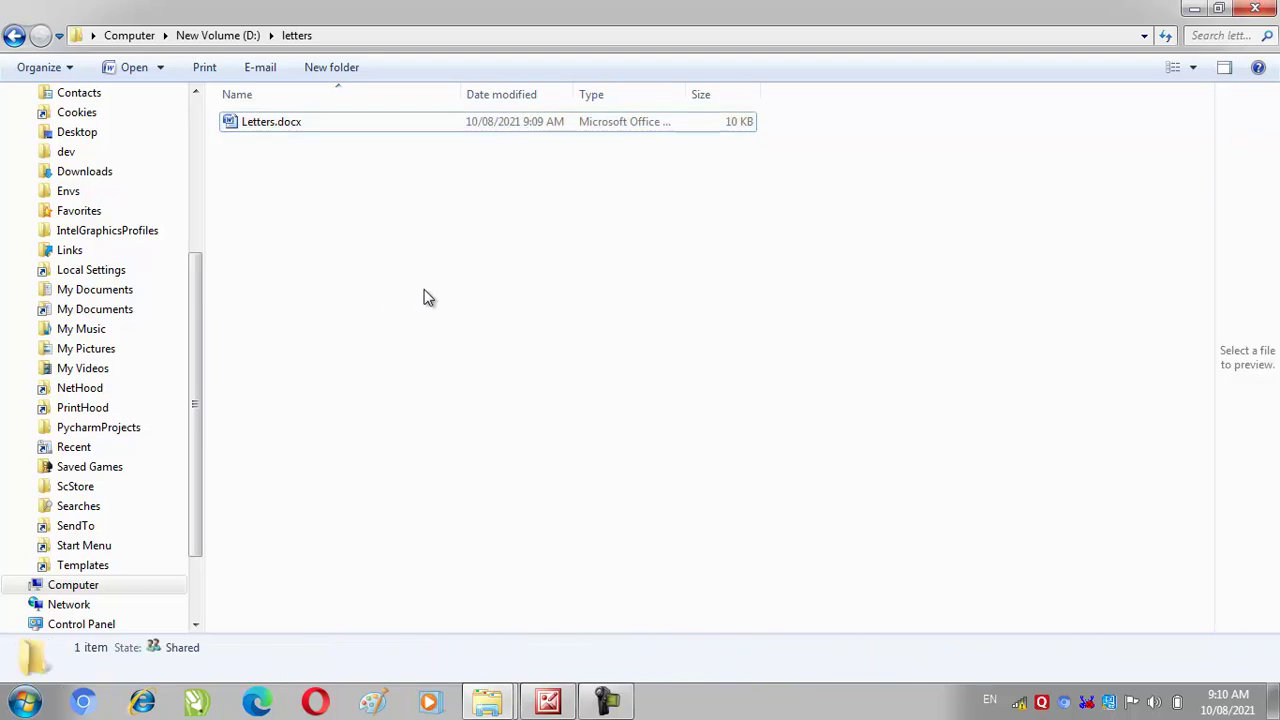
Create a desktop shortcut to Letters.docx and close the folder window
{"action": "left_click", "coordinate": [309, 131]}
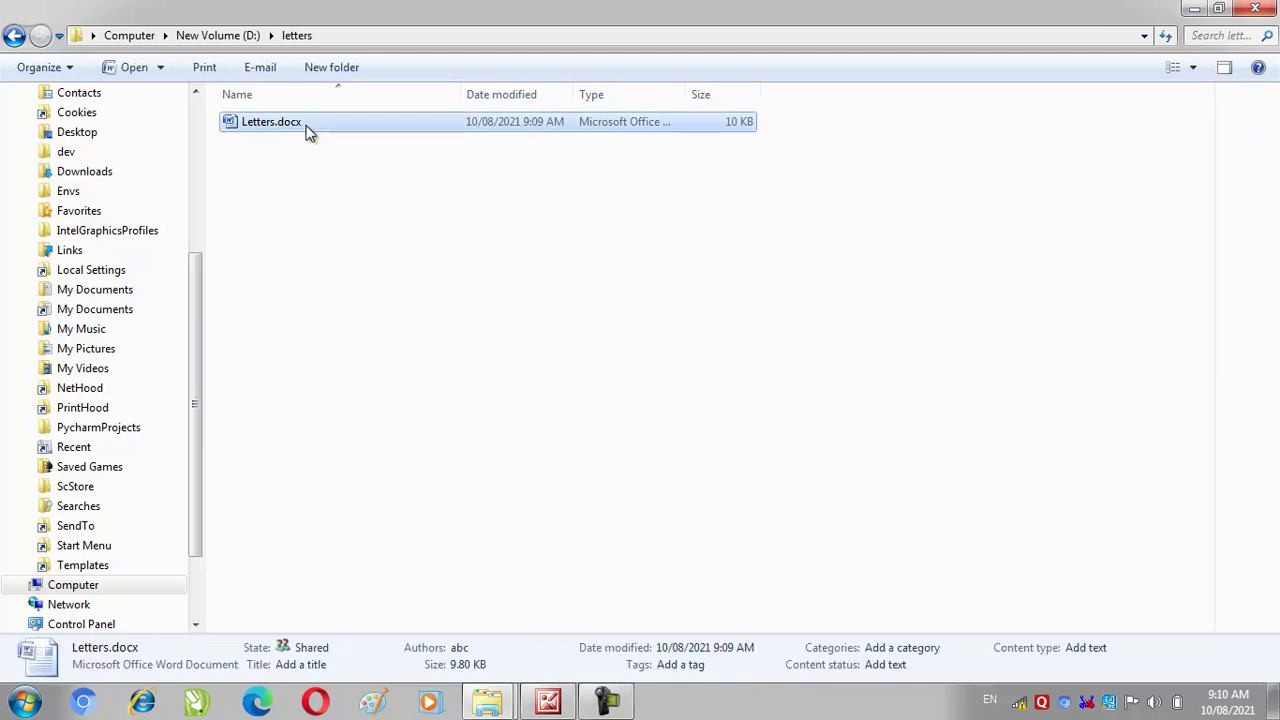
{"action": "right_click", "coordinate": [308, 128]}
{"action": "mouse_move", "coordinate": [403, 446]}
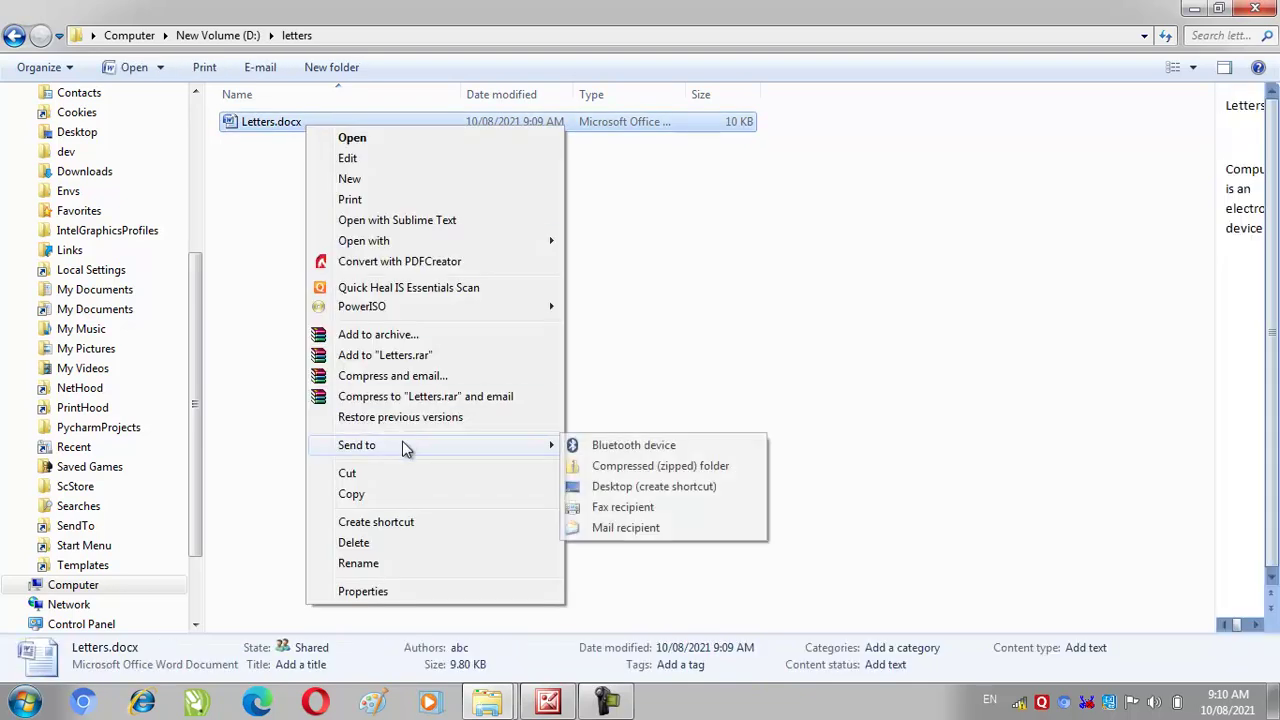
{"action": "left_click", "coordinate": [700, 487]}
{"action": "left_click", "coordinate": [819, 360]}
{"action": "left_click", "coordinate": [1260, 8]}
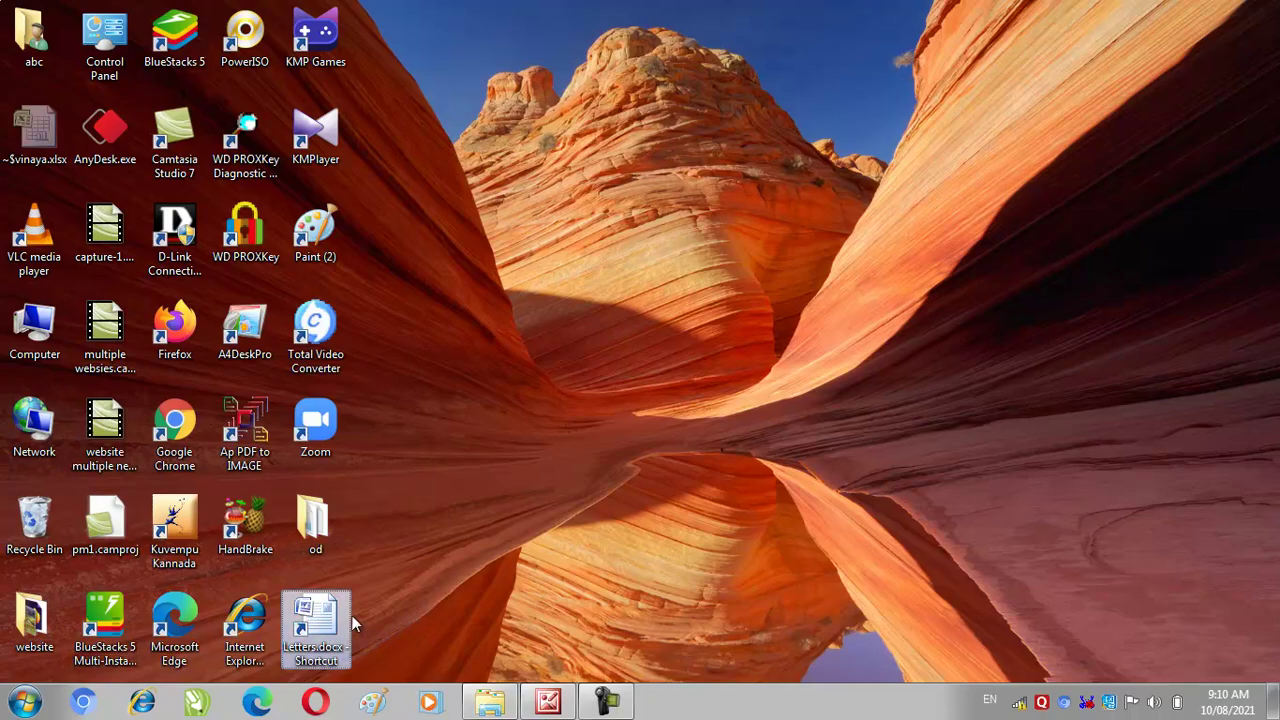
Open Letters.docx through its desktop shortcut, append "Which accepts a data ad" to the sentence, and close it with the changes saved
{"action": "double_click", "coordinate": [310, 626]}
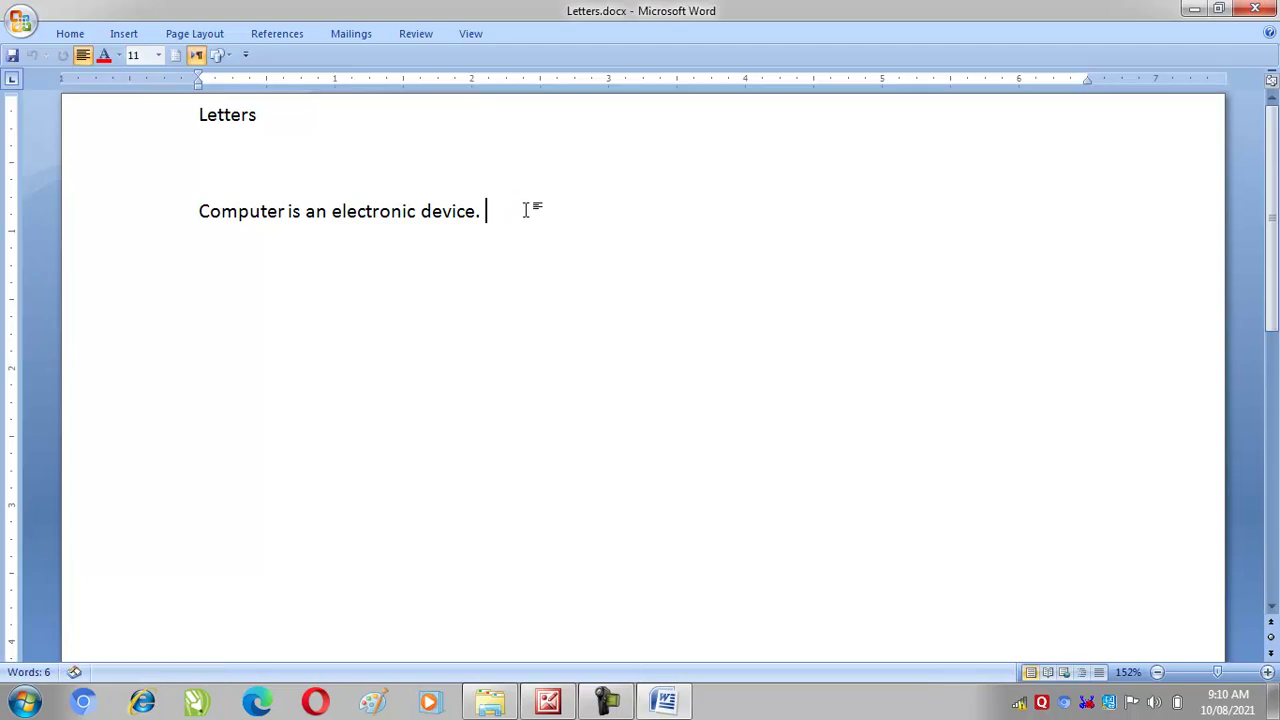
{"action": "type", "text": "Which accepts a data ad"}
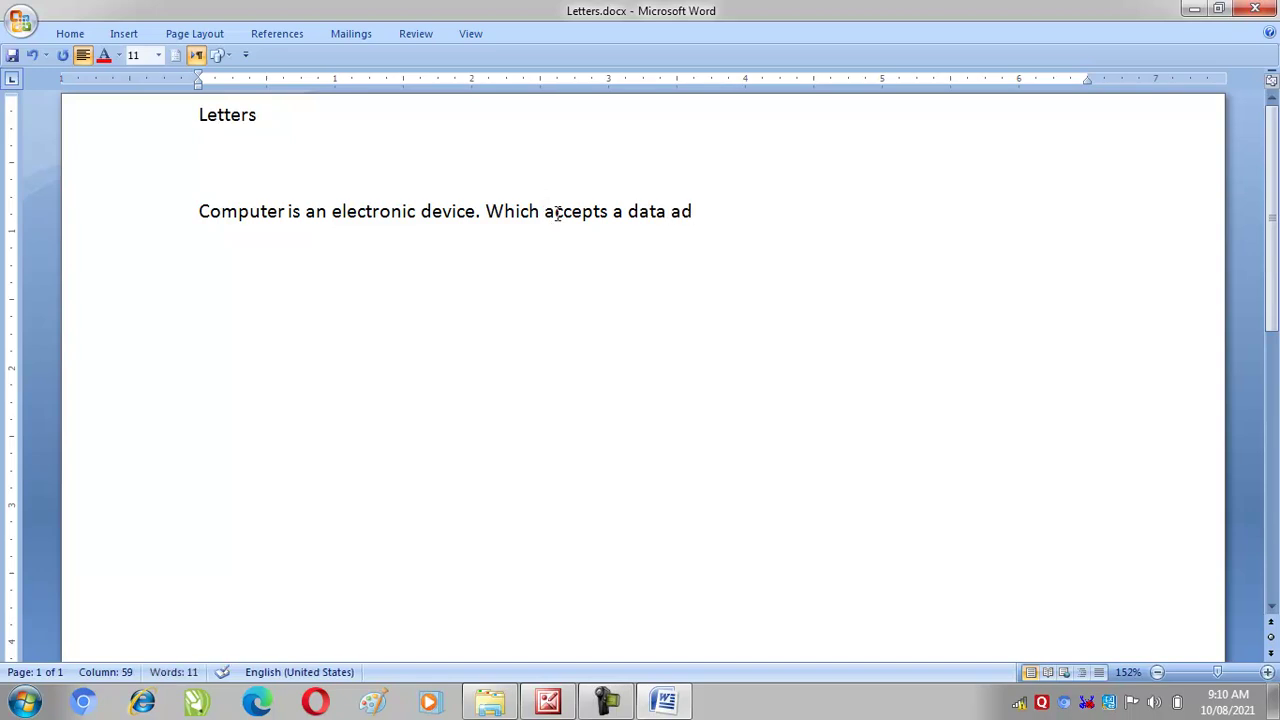
{"action": "left_click", "coordinate": [1255, 9]}
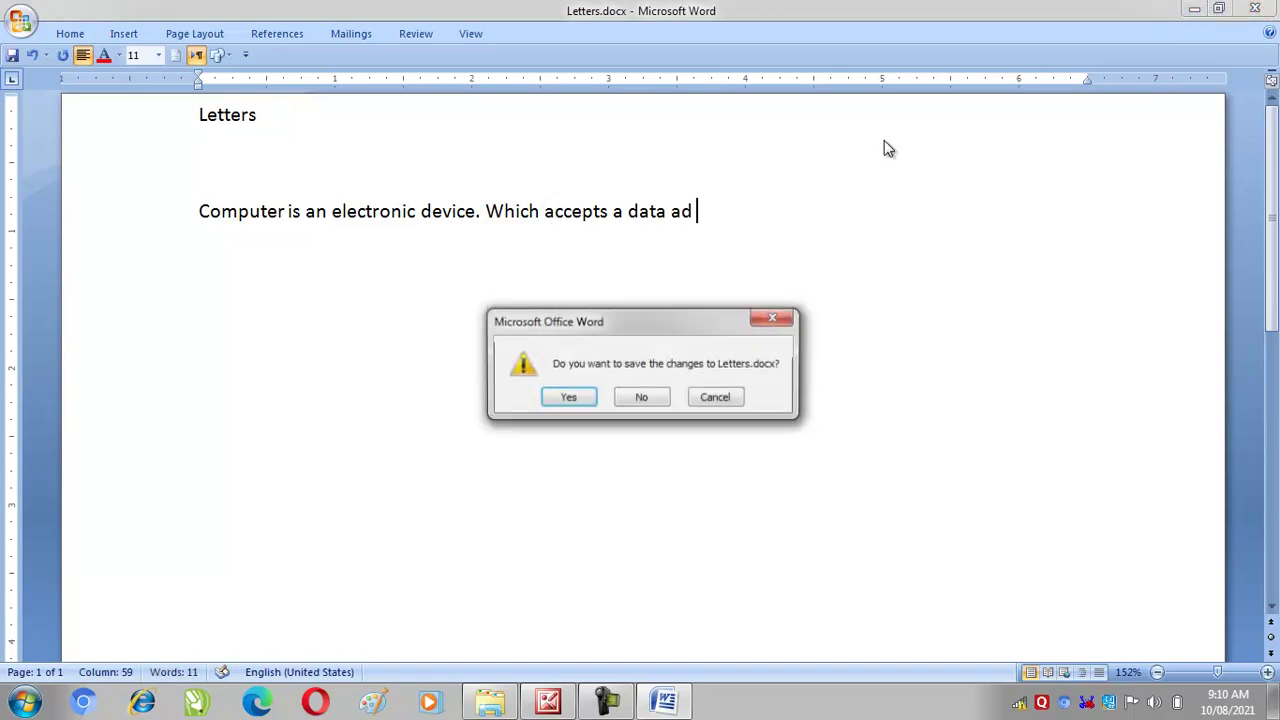
{"action": "left_click", "coordinate": [568, 397]}
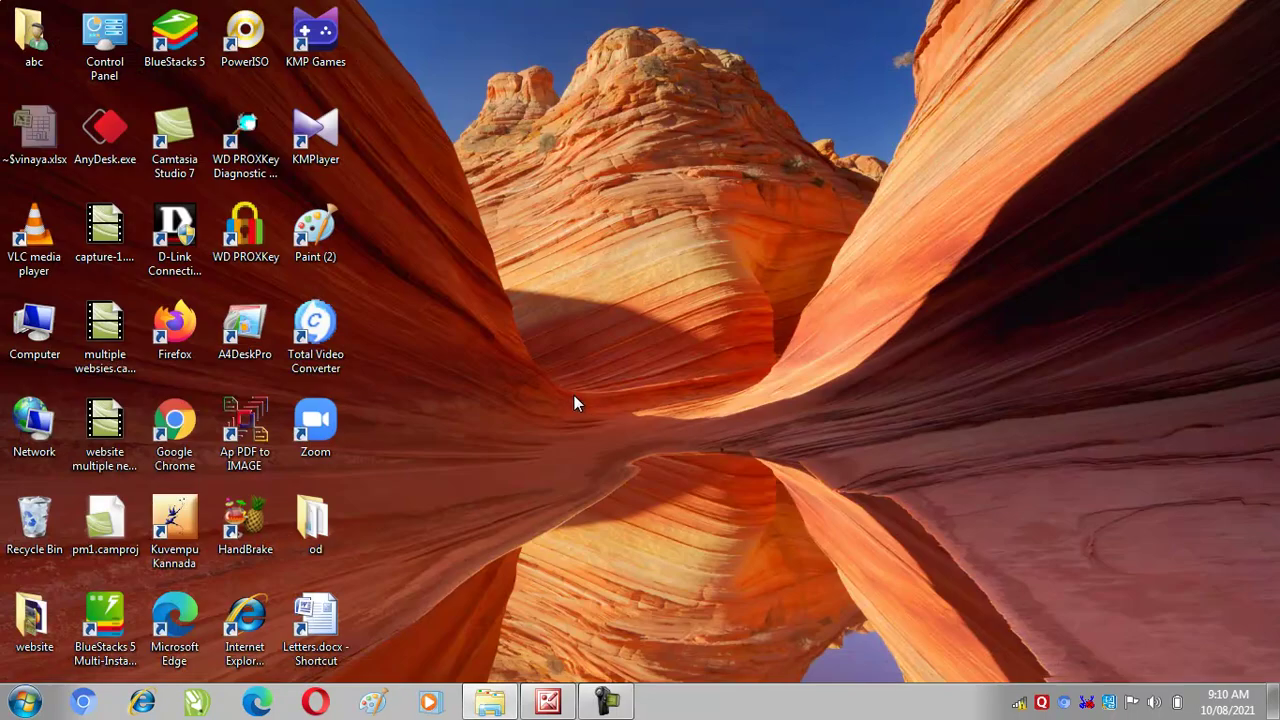
Examine the target of the Letters.docx shortcut in its properties and open the original file's location
{"action": "left_click", "coordinate": [320, 623]}
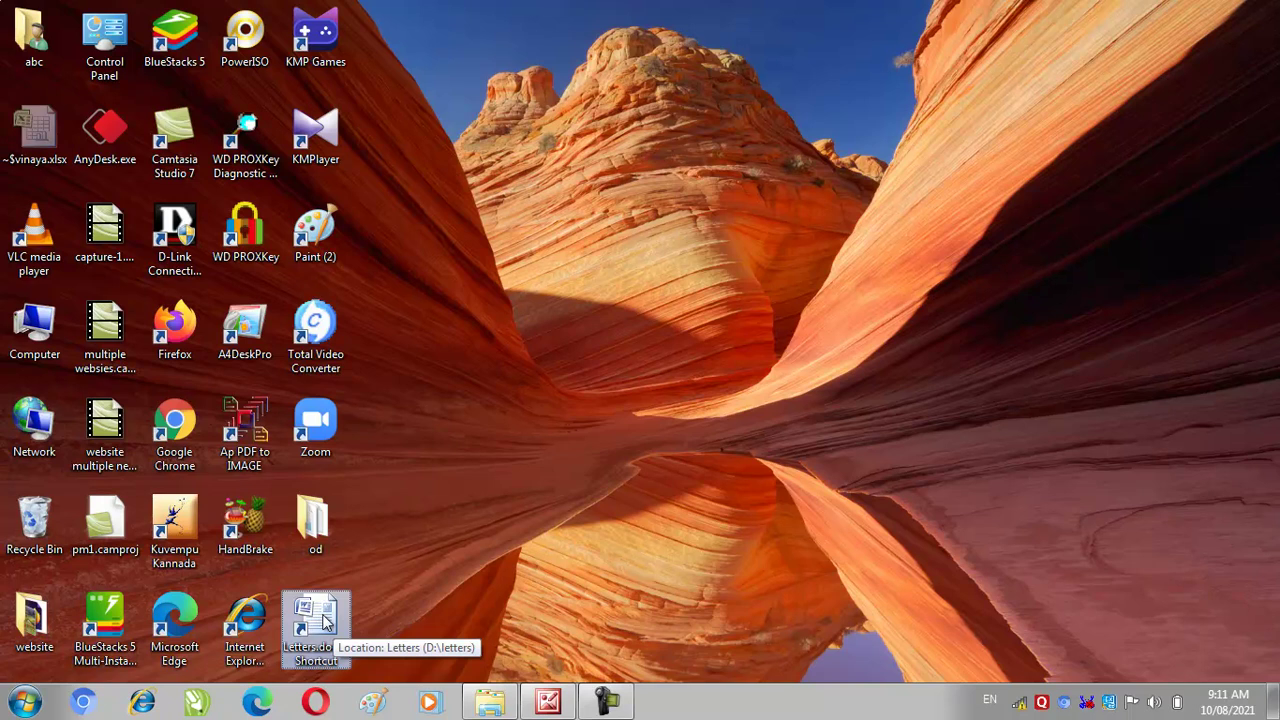
{"action": "right_click", "coordinate": [325, 617]}
{"action": "left_click", "coordinate": [402, 600]}
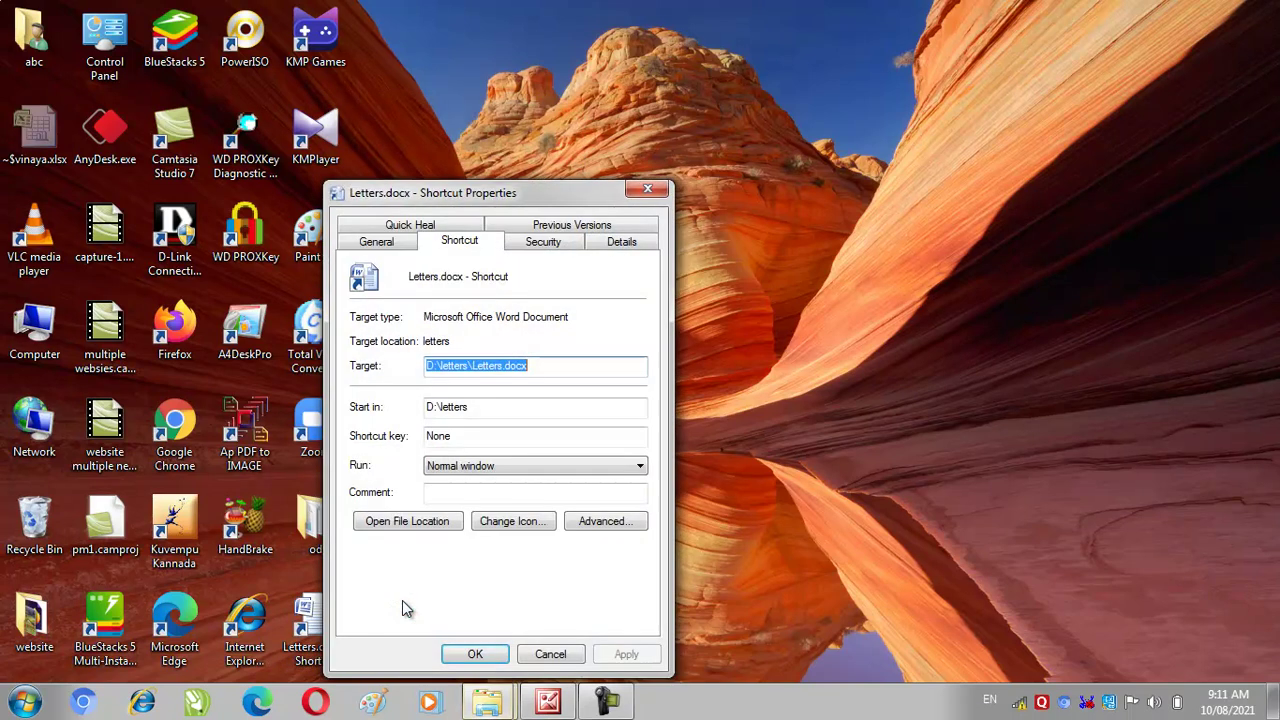
{"action": "left_click", "coordinate": [402, 530]}
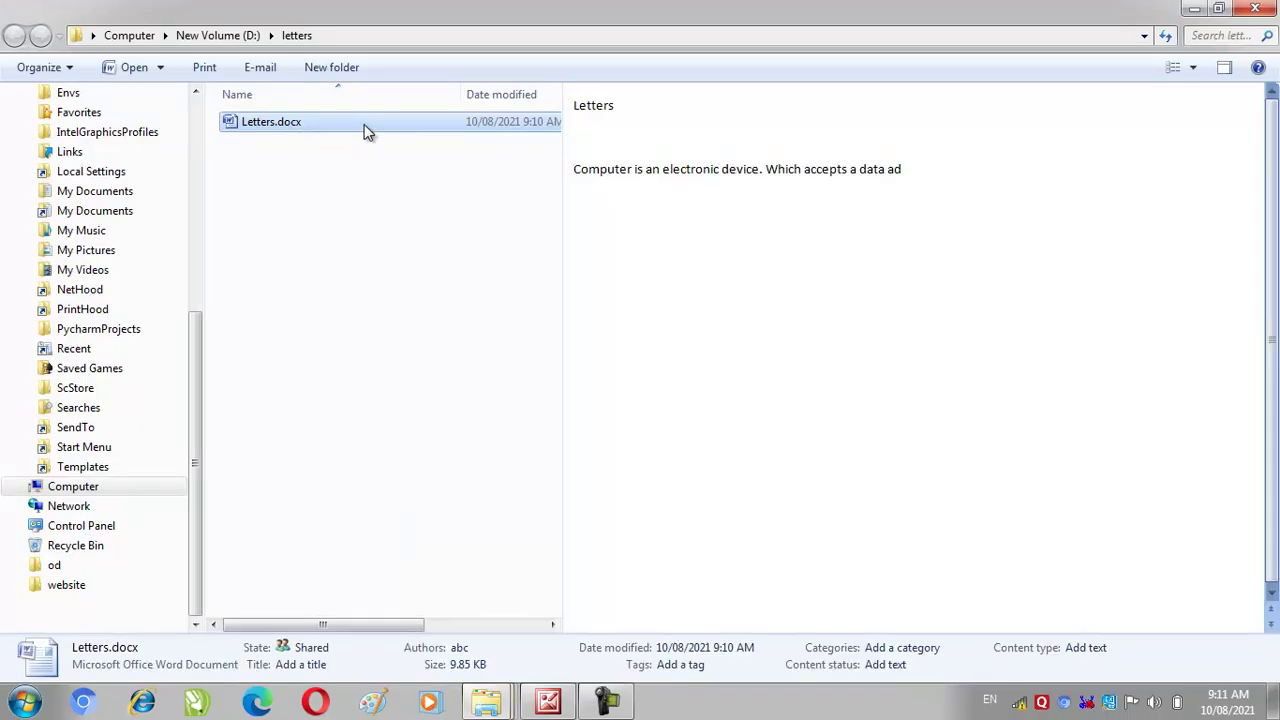
{"action": "right_click", "coordinate": [364, 124]}
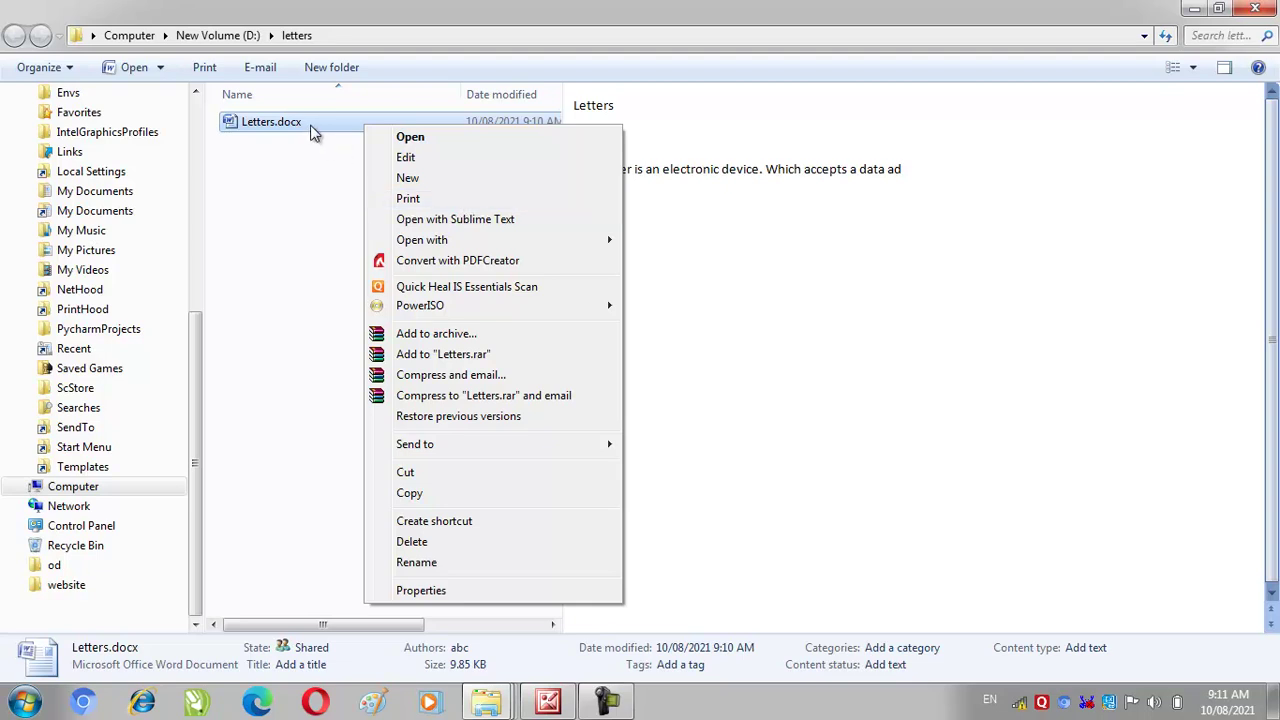
{"action": "left_click", "coordinate": [273, 169]}
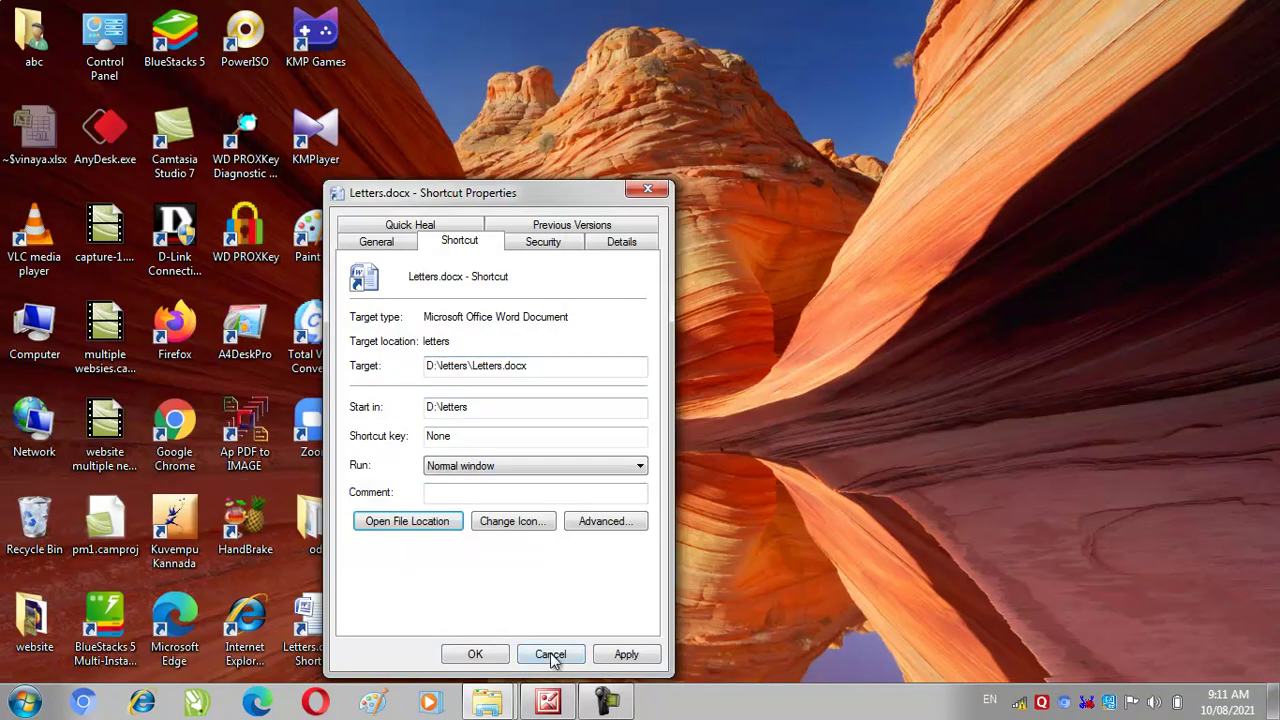
{"action": "left_click", "coordinate": [550, 655]}
{"action": "right_click", "coordinate": [314, 628]}
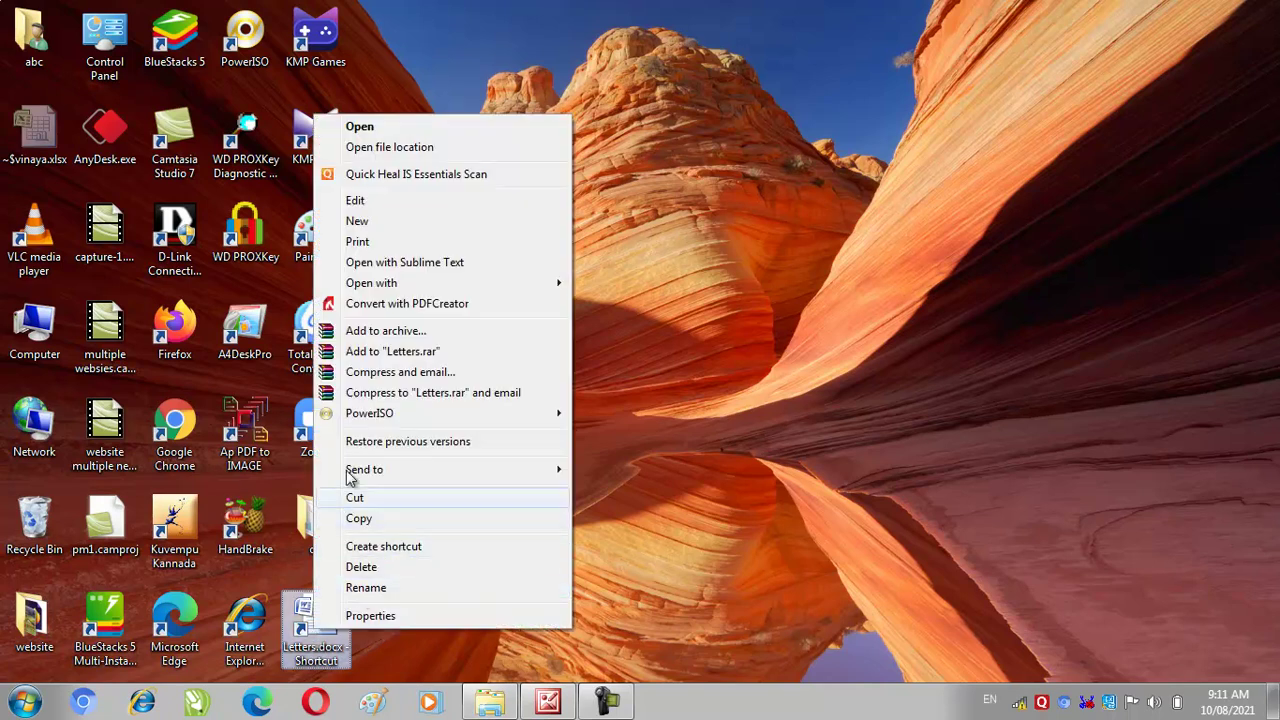
{"action": "left_click", "coordinate": [714, 186]}
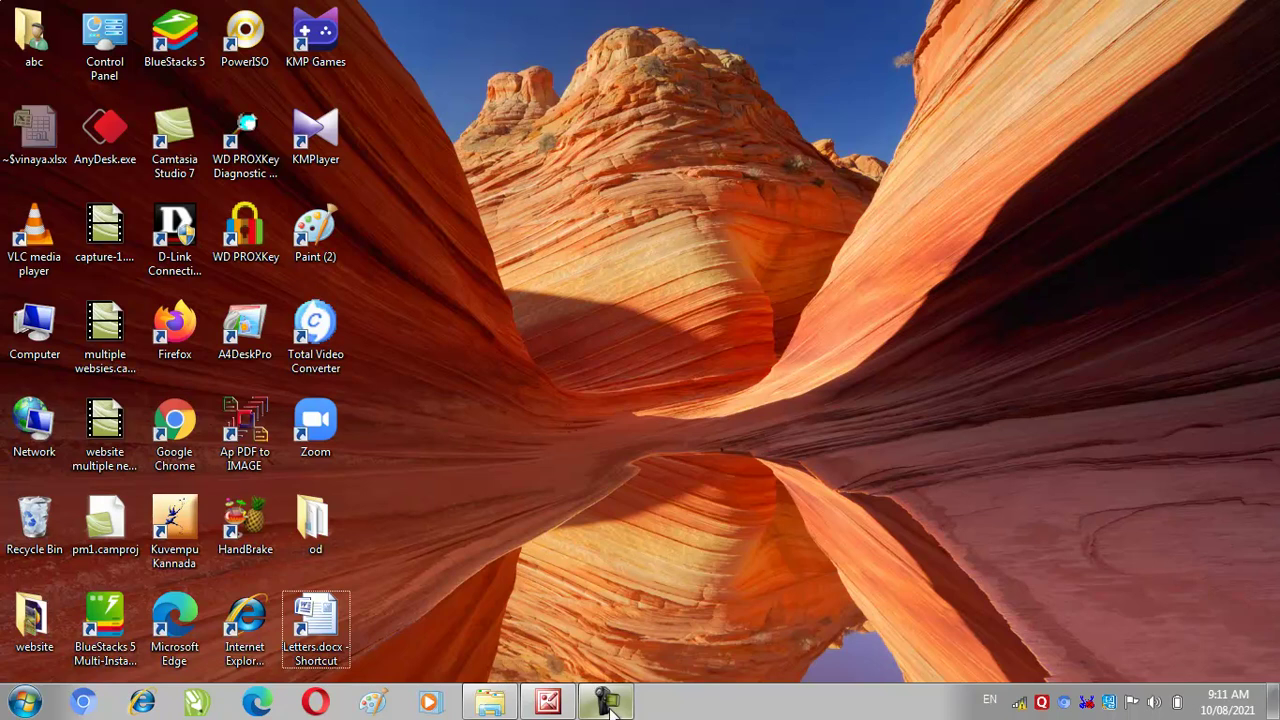
Switch to Microsoft Office Picture Manager to show the banner image BANNER kan.jpg
{"action": "mouse_move", "coordinate": [612, 706]}
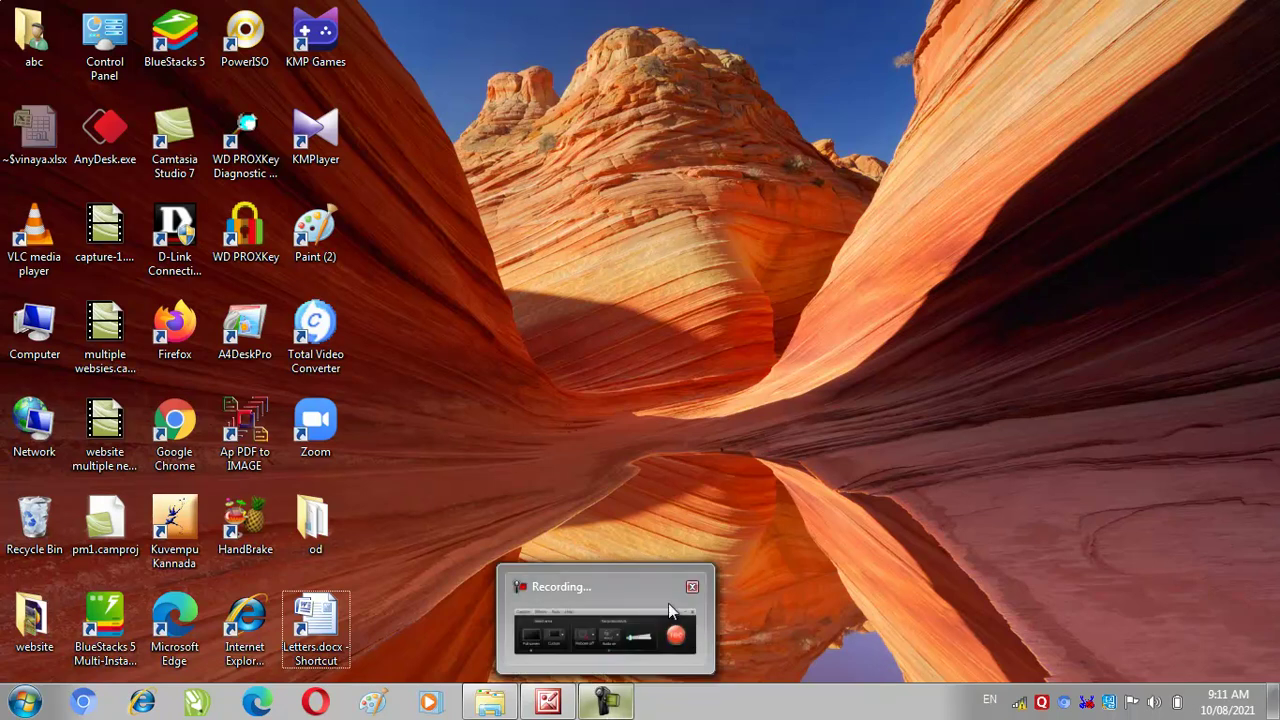
{"action": "left_click", "coordinate": [547, 702]}
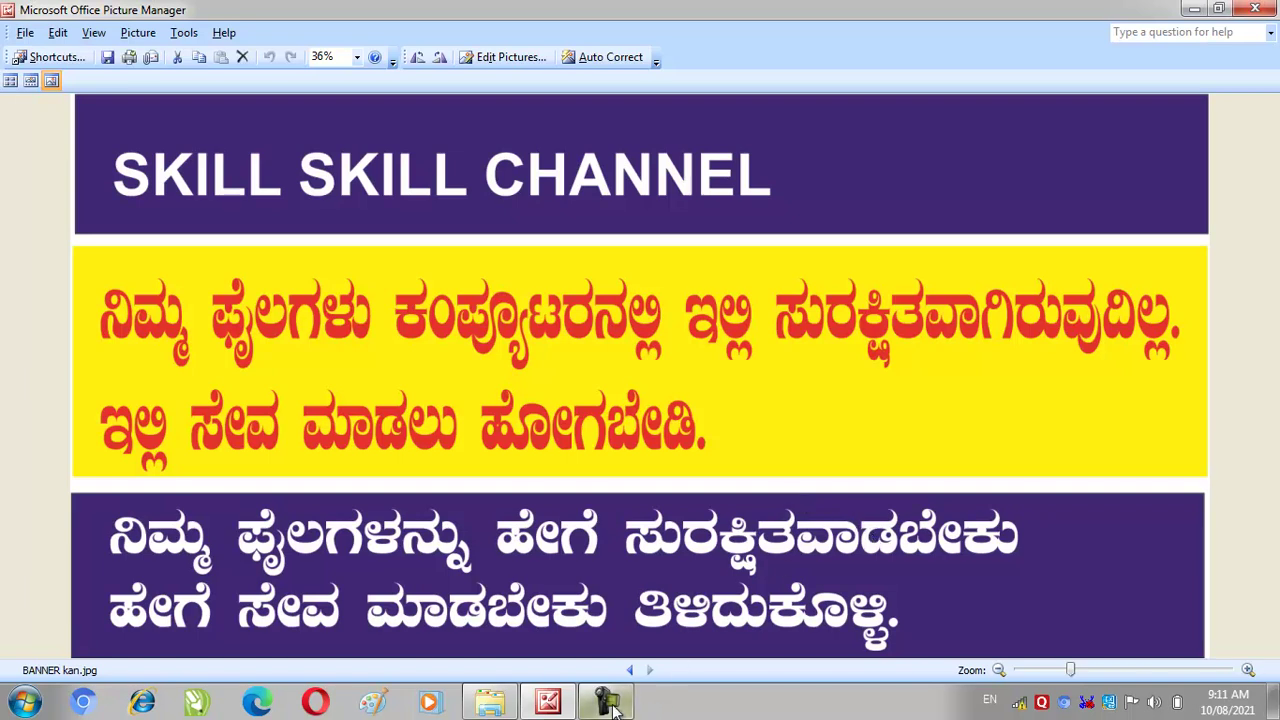
{"action": "mouse_move", "coordinate": [614, 708]}
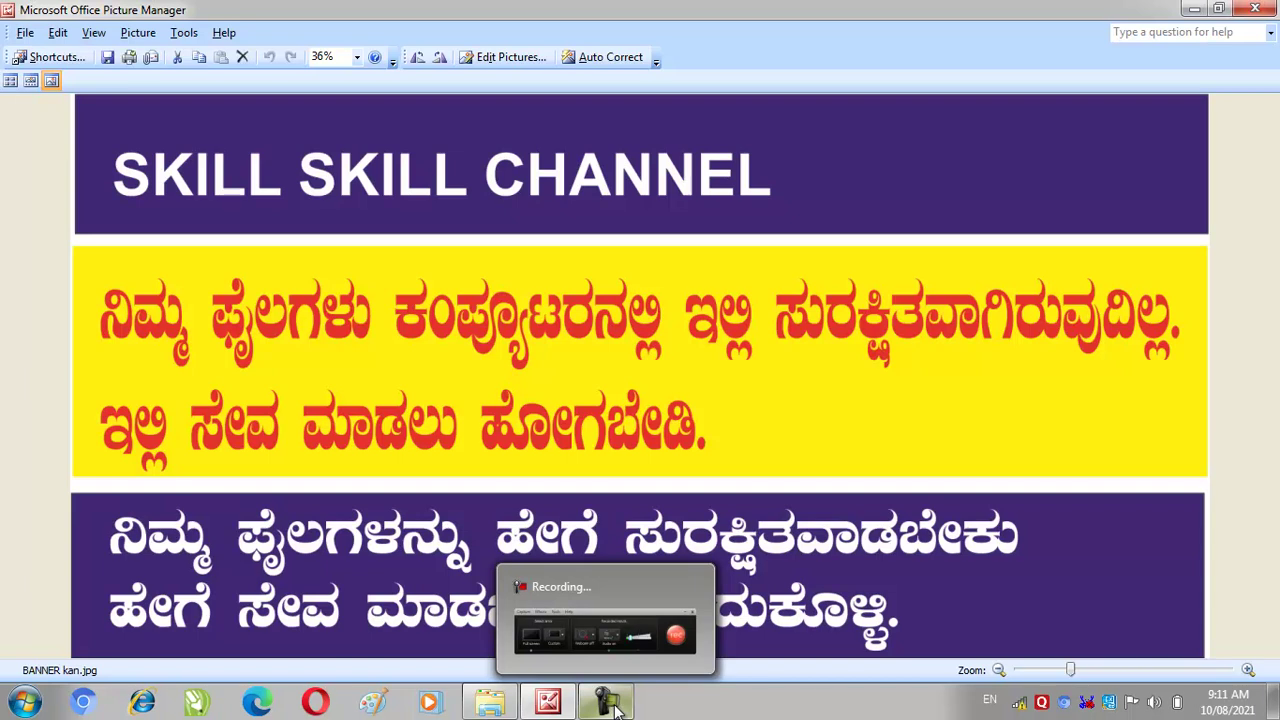